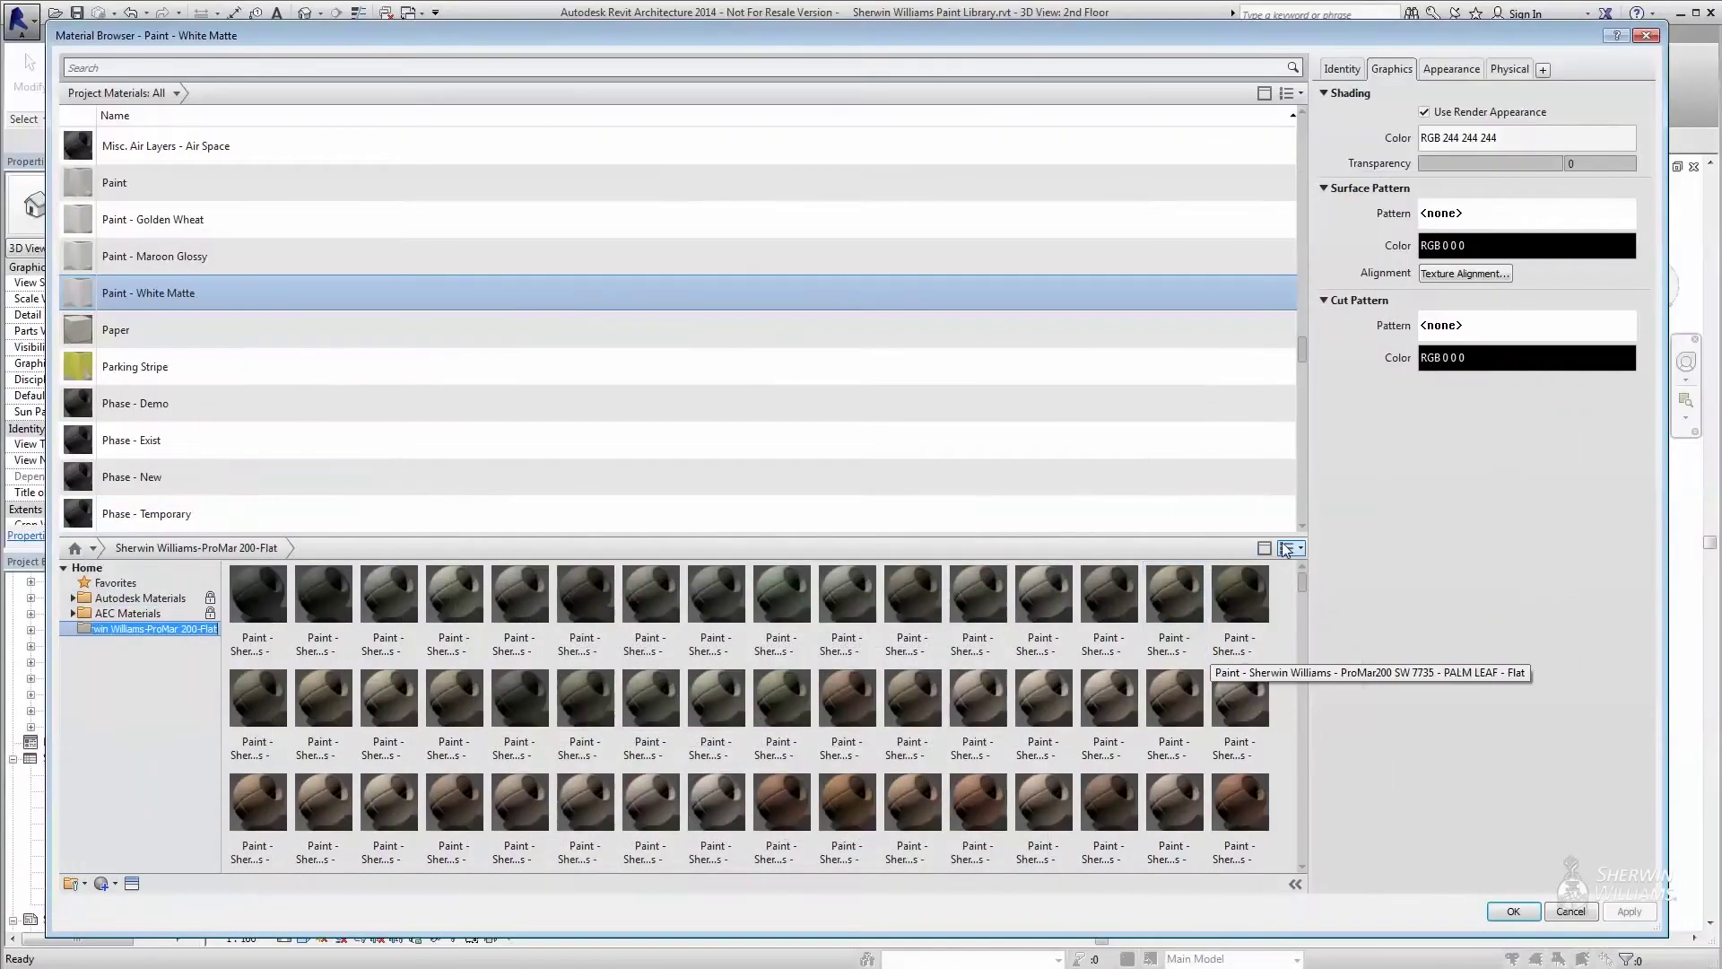
# - Show the ProMar 200 Flat paints as a List View and view OLYMPIC RANGE's appearance
pyautogui.click(1292, 548)
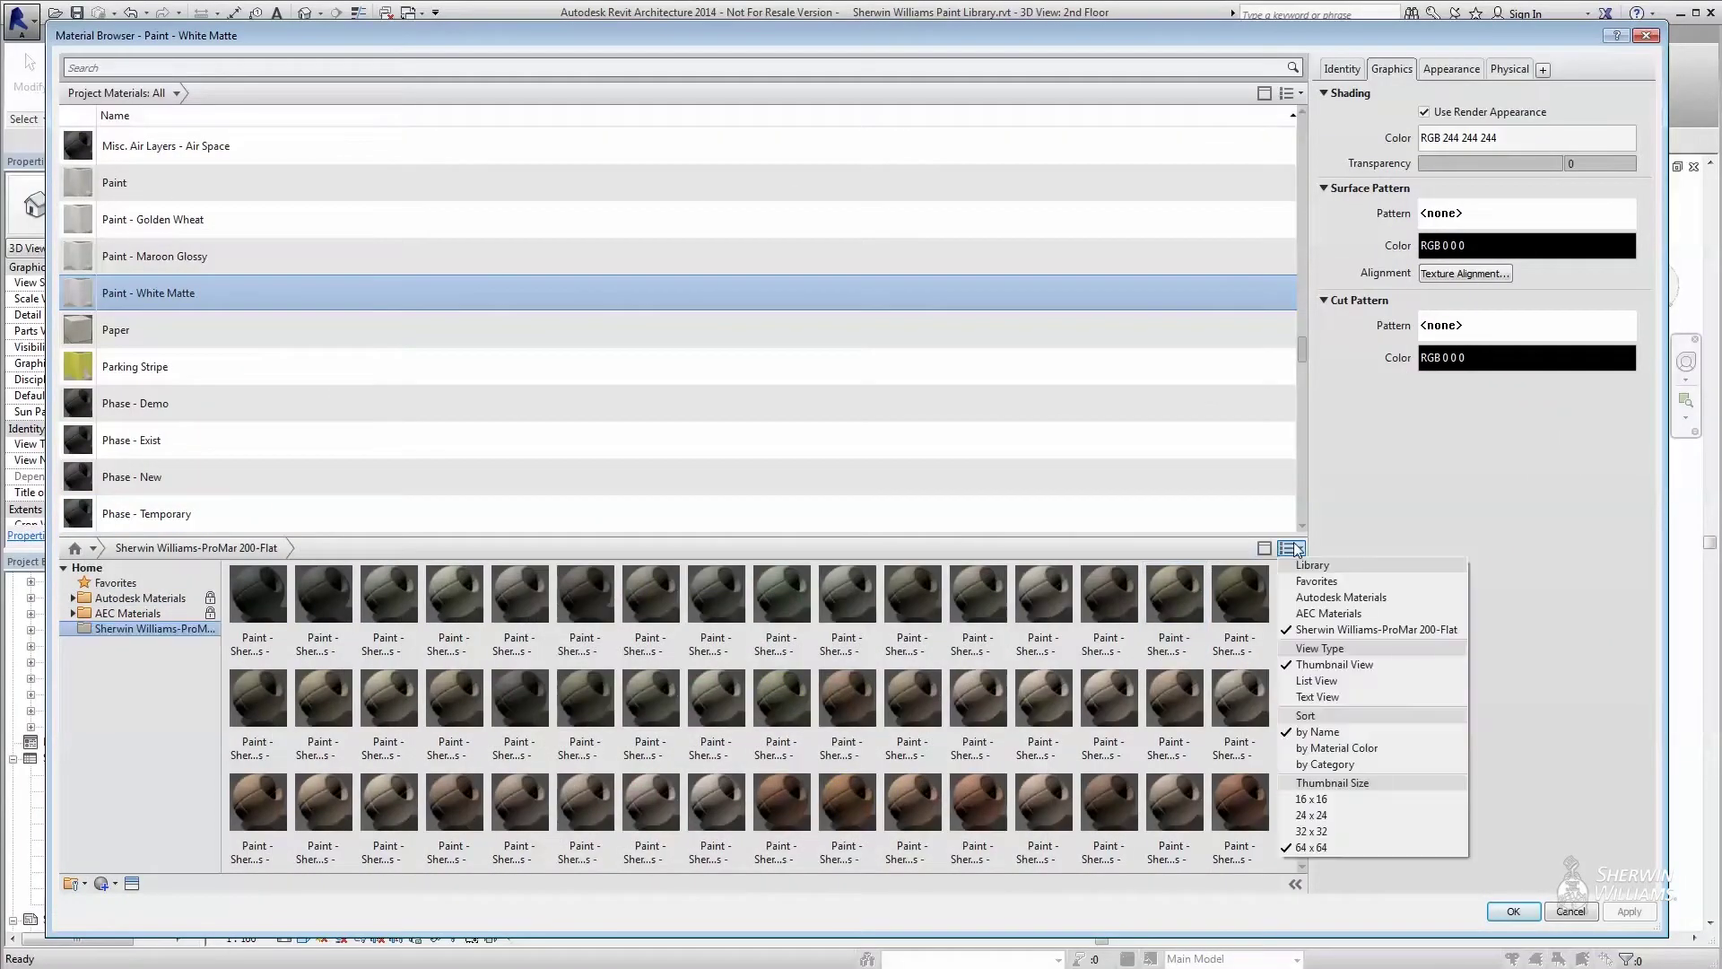
pyautogui.click(1316, 681)
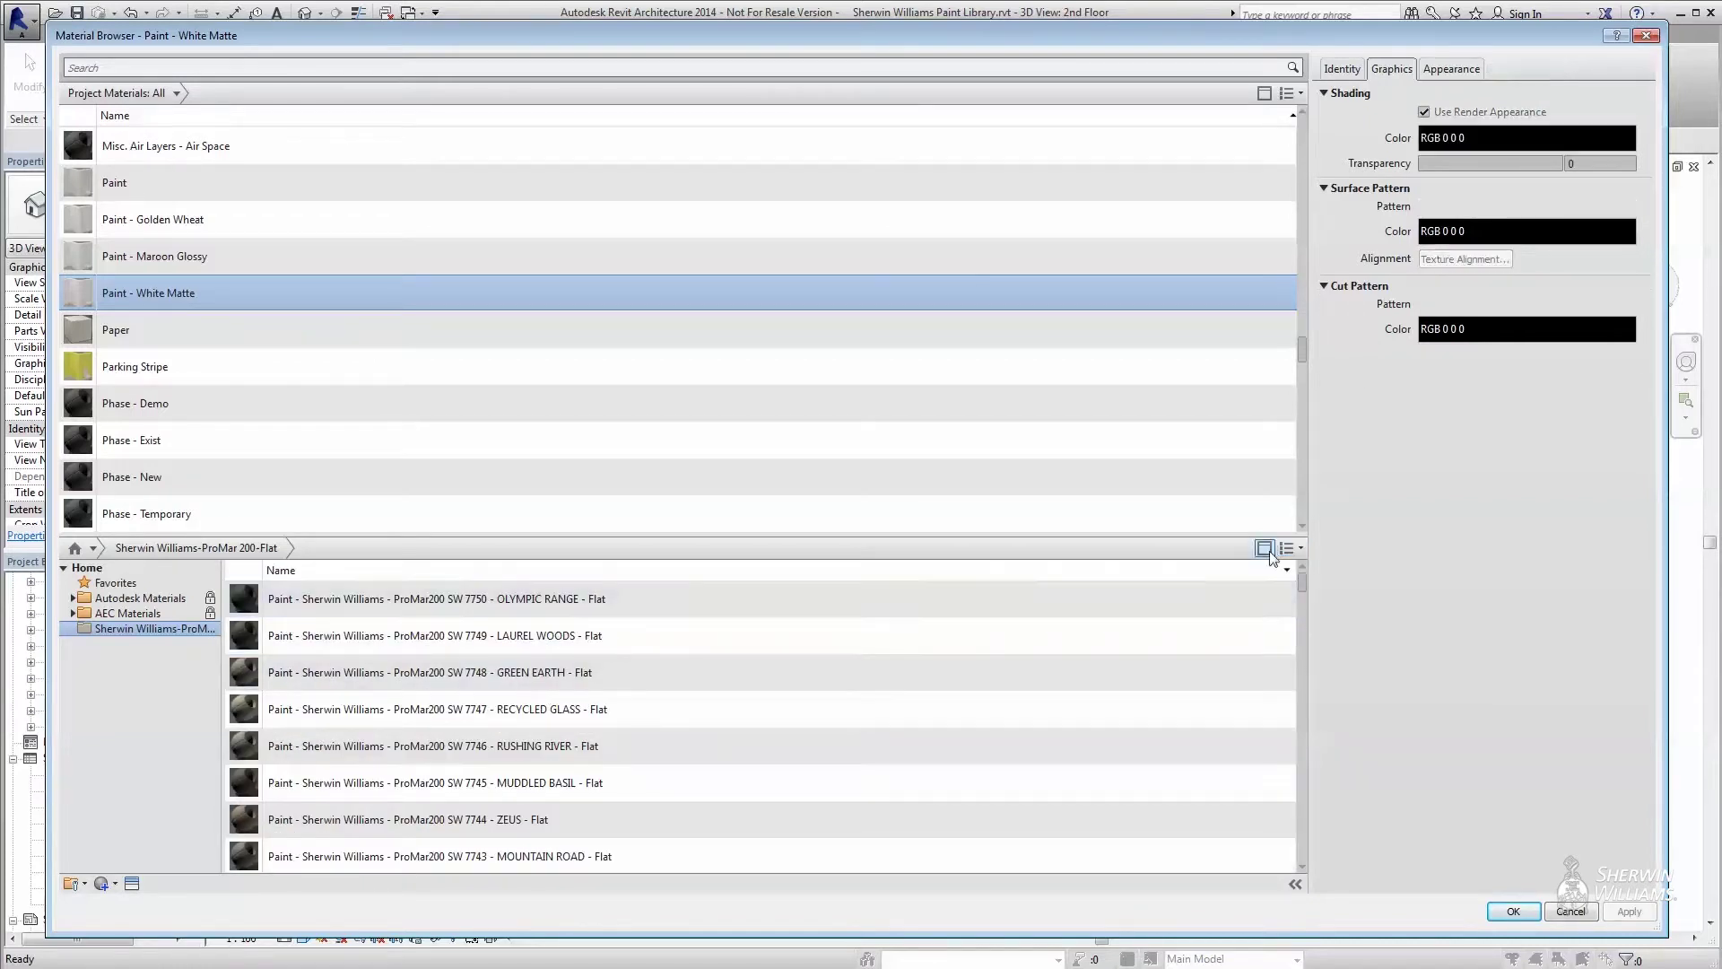
pyautogui.click(1460, 72)
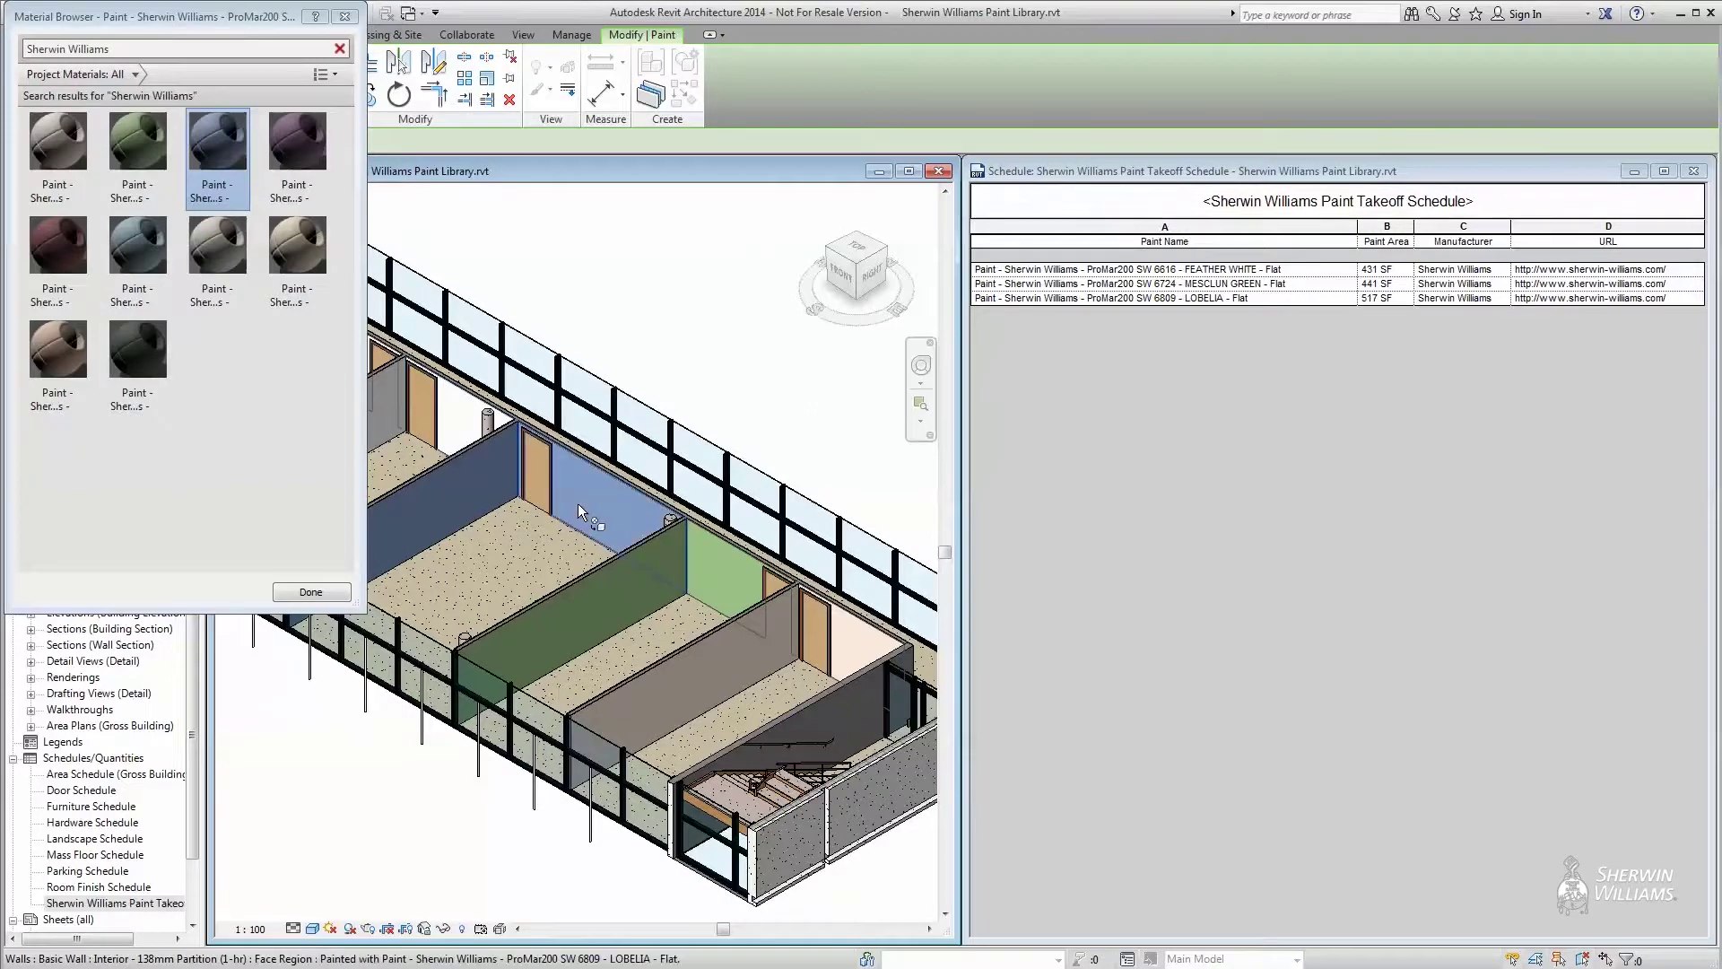
pyautogui.moveTo(736, 612); pyautogui.dragTo(832, 610, button='middle')
# - Paint two room wall faces violet
pyautogui.click(297, 144)
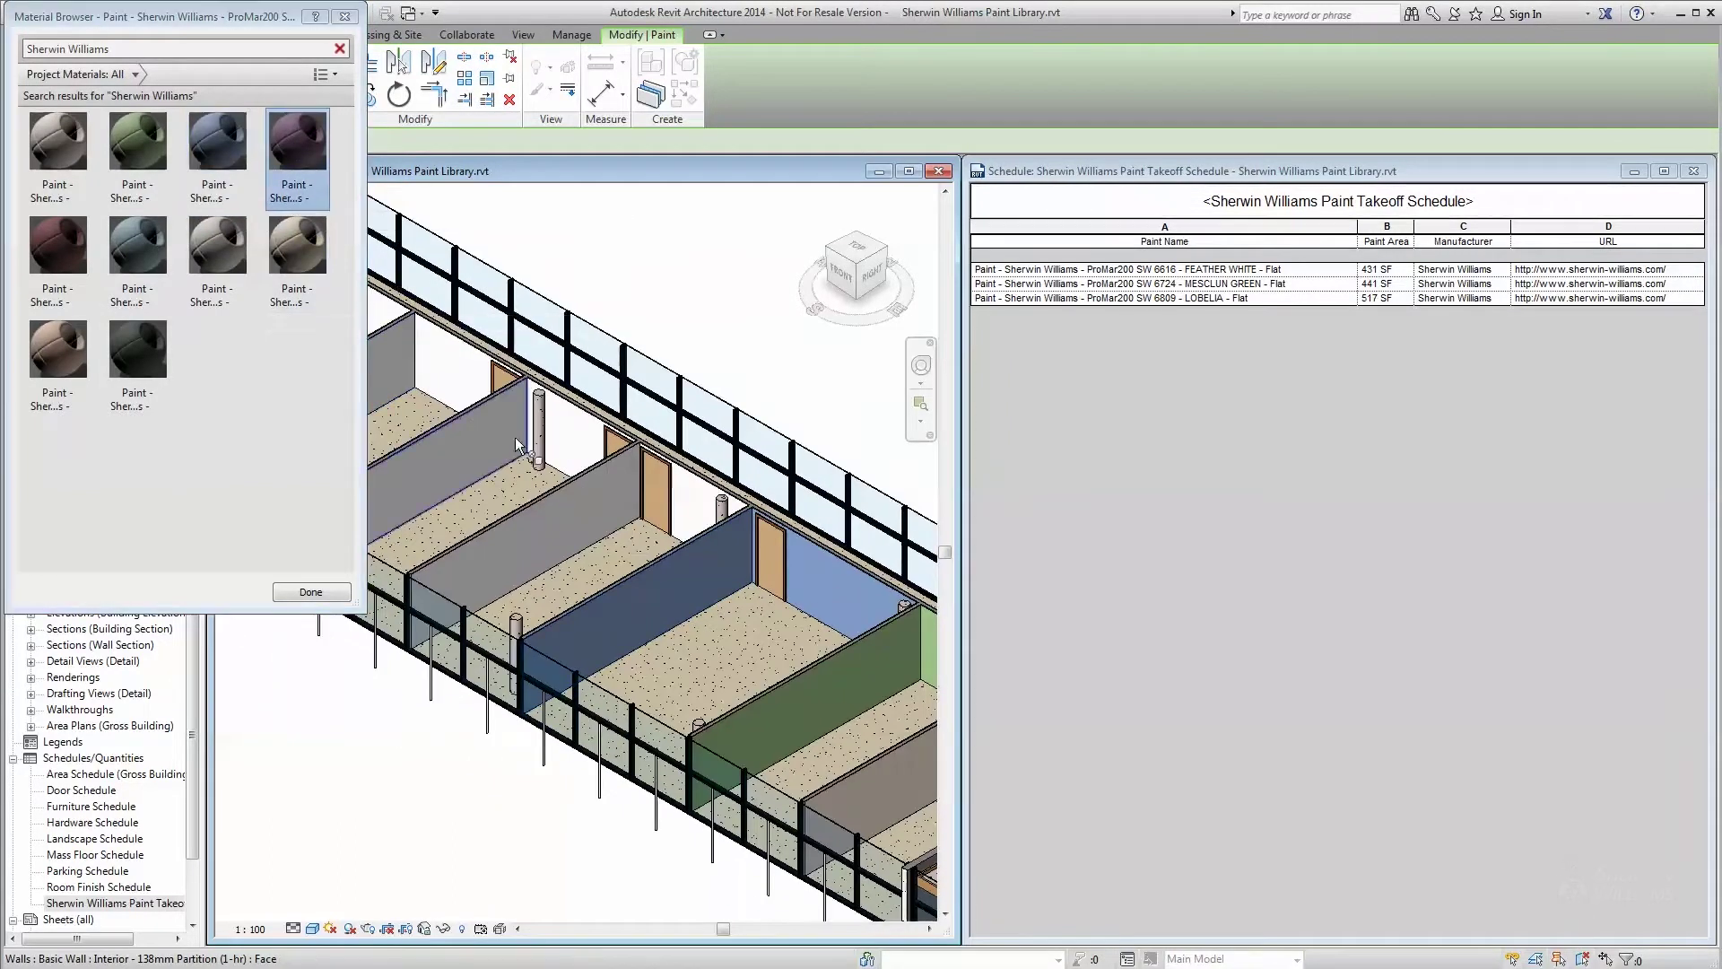
pyautogui.click(559, 516)
pyautogui.click(684, 519)
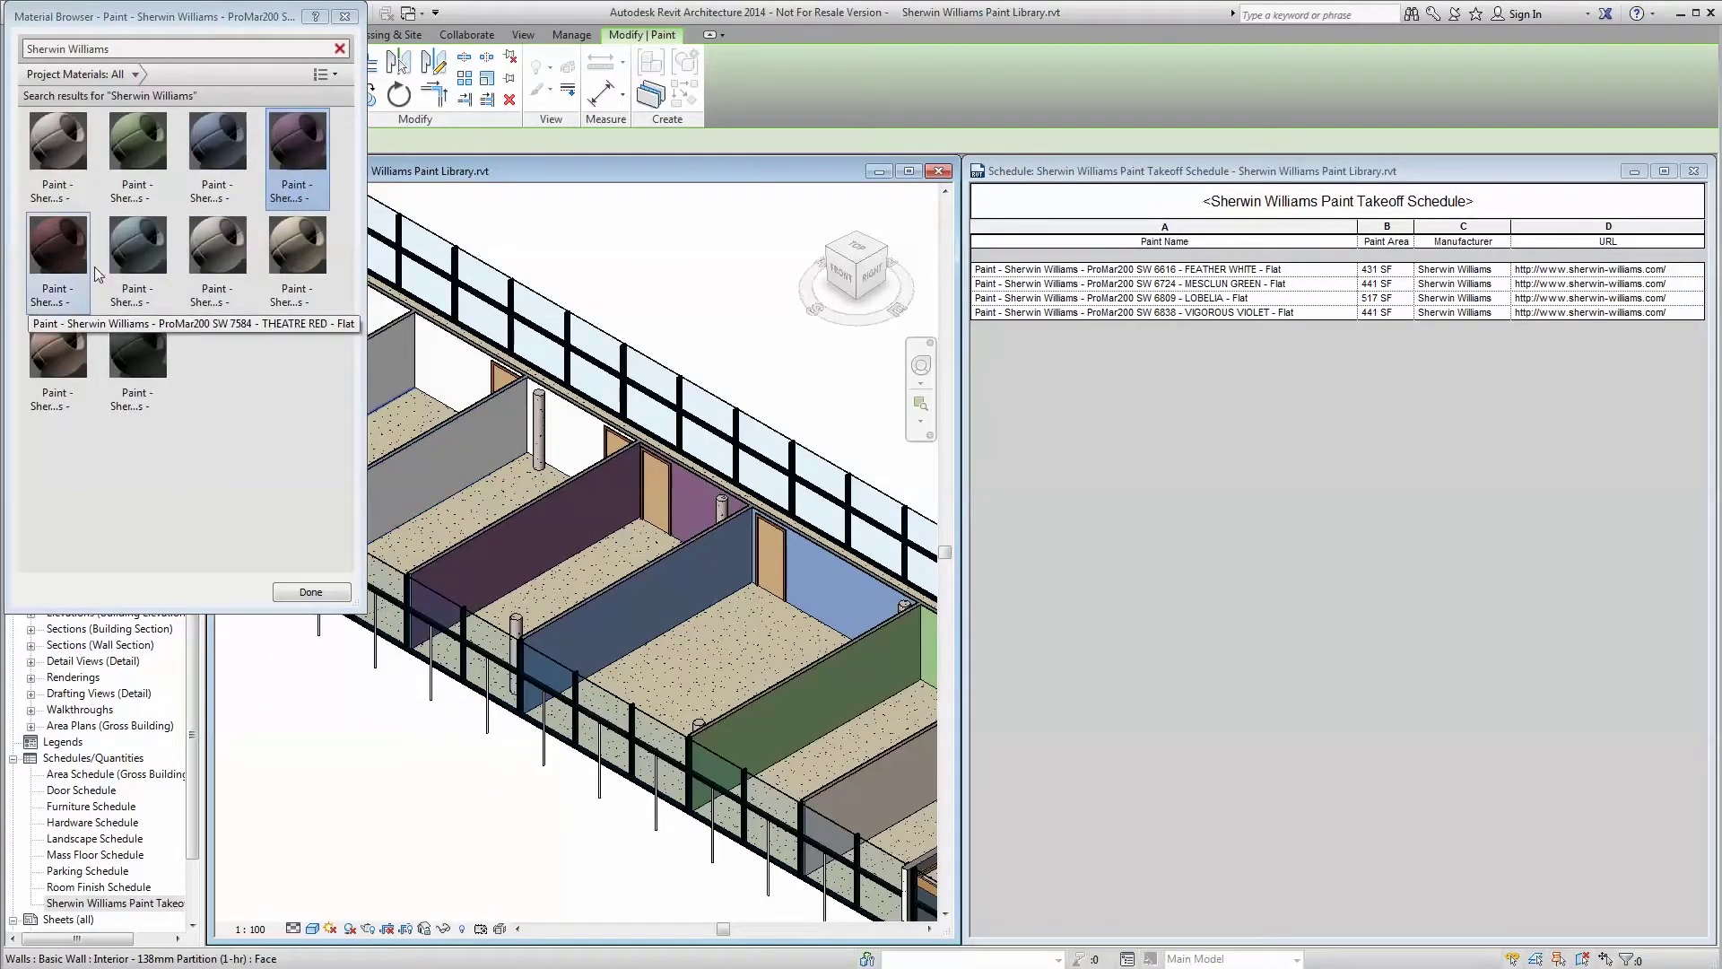
# - Paint three wall faces around the stair room FLYWAY blue
pyautogui.click(59, 246)
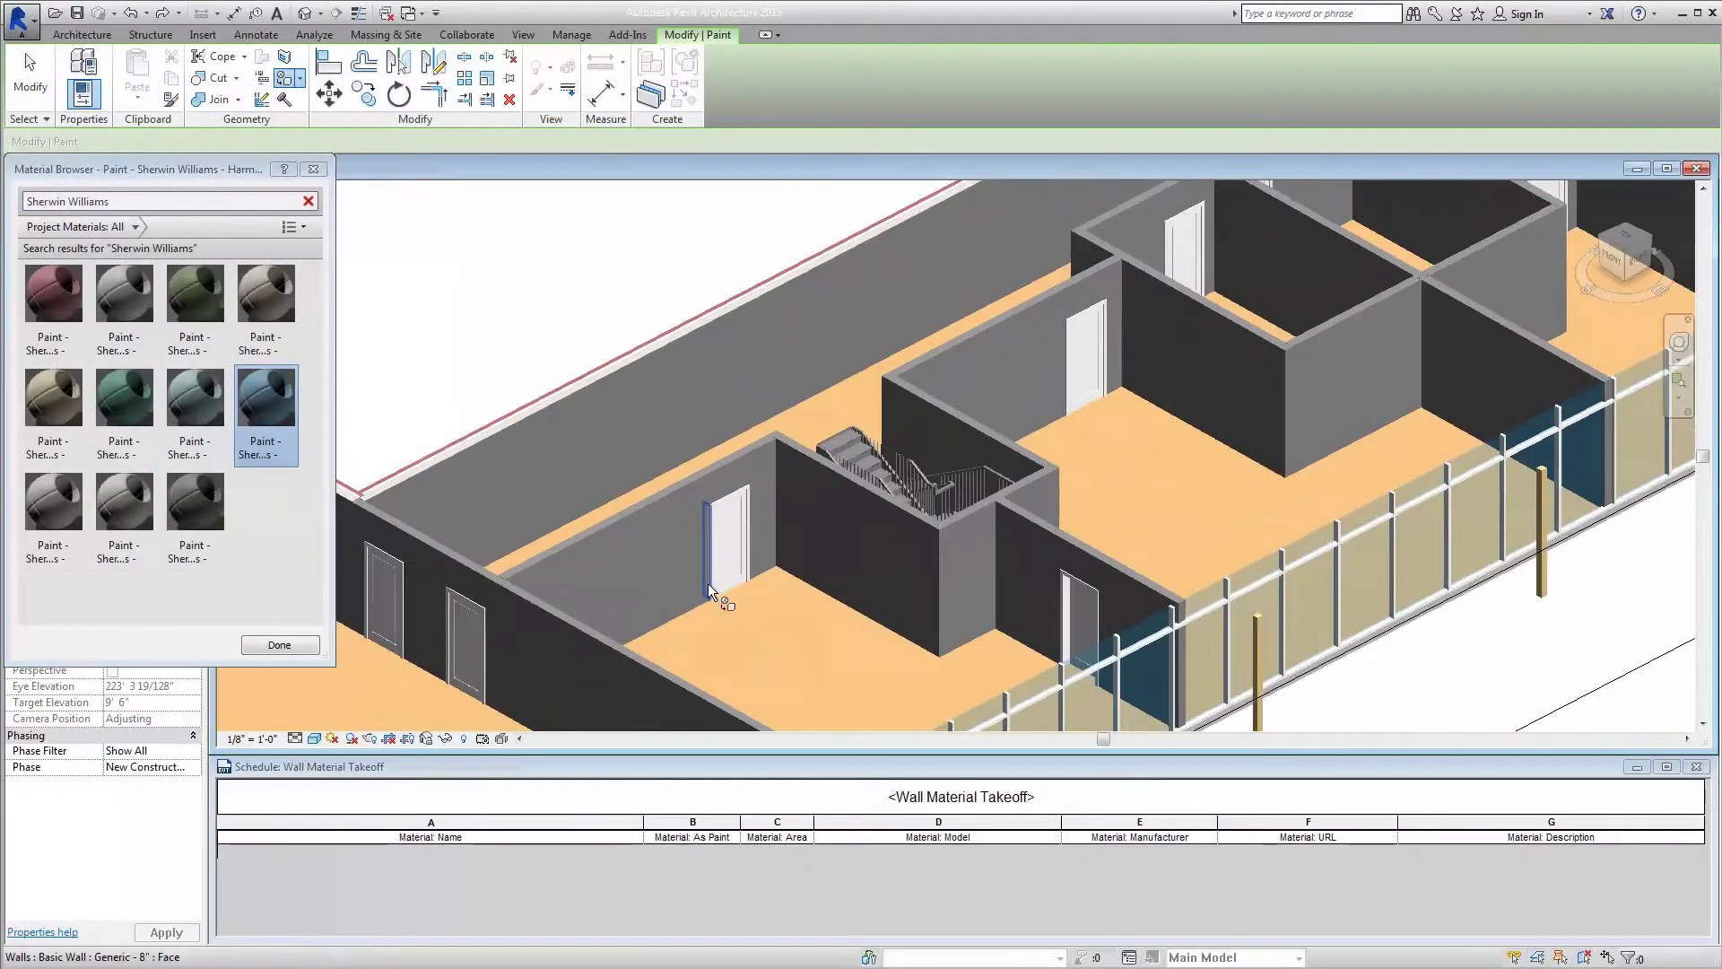
pyautogui.moveTo(708, 583); pyautogui.dragTo(585, 513, button='middle')
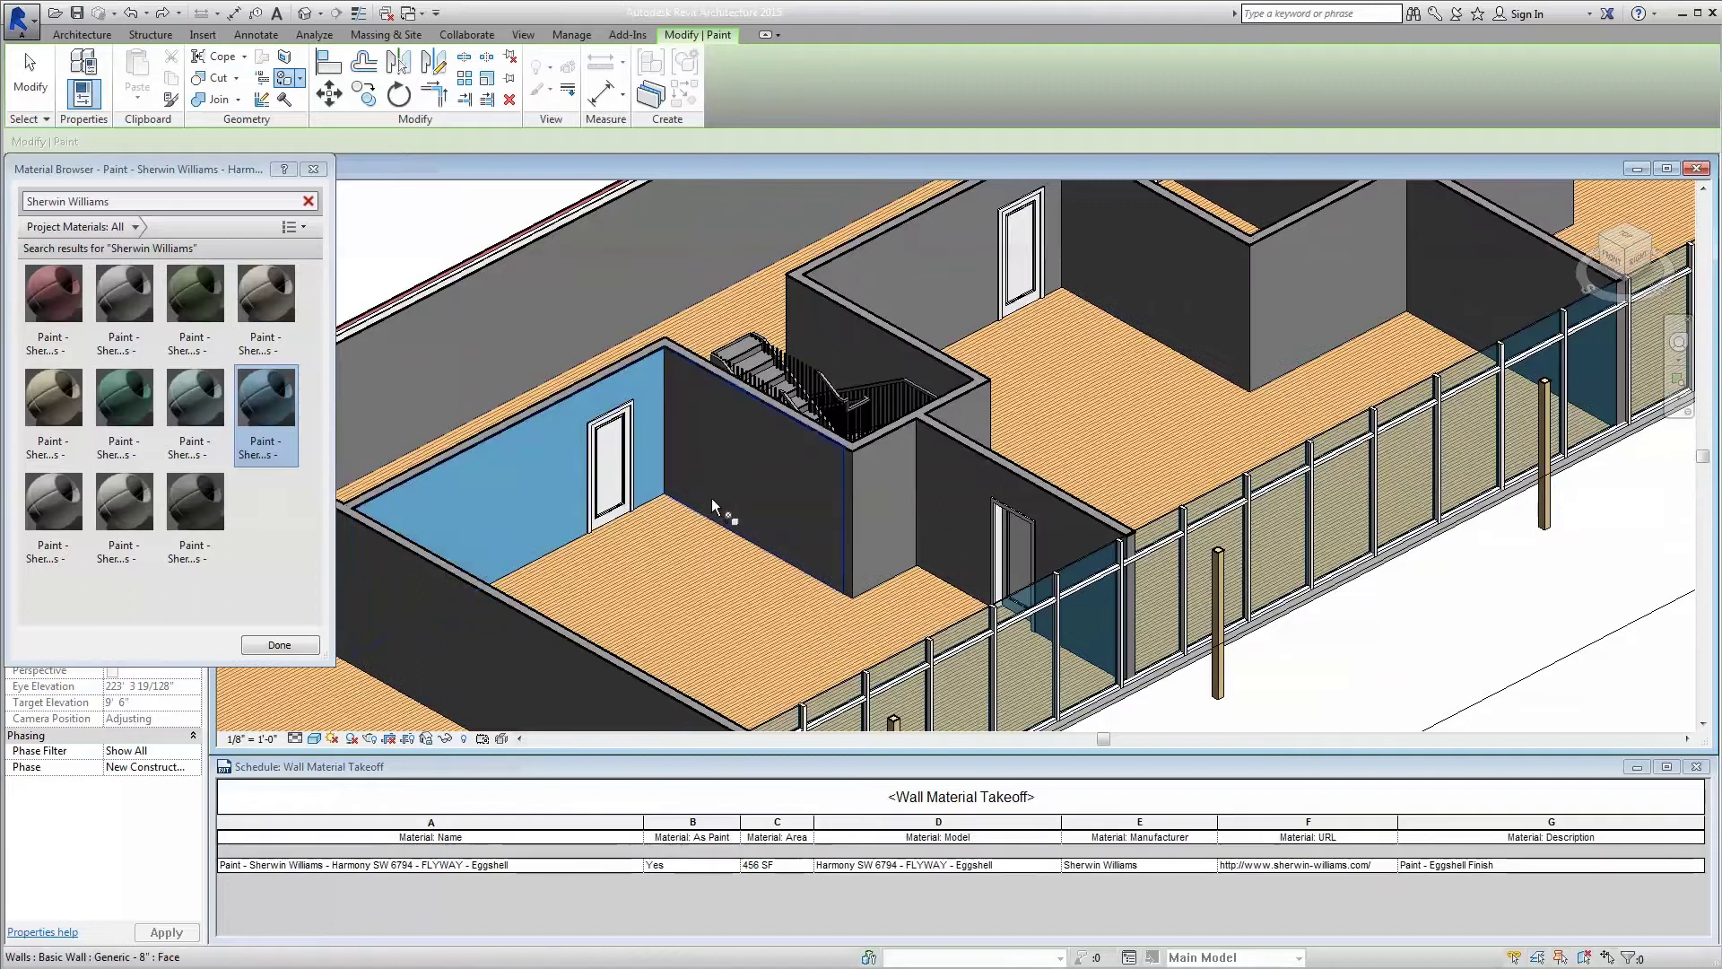
pyautogui.click(715, 498)
pyautogui.click(872, 497)
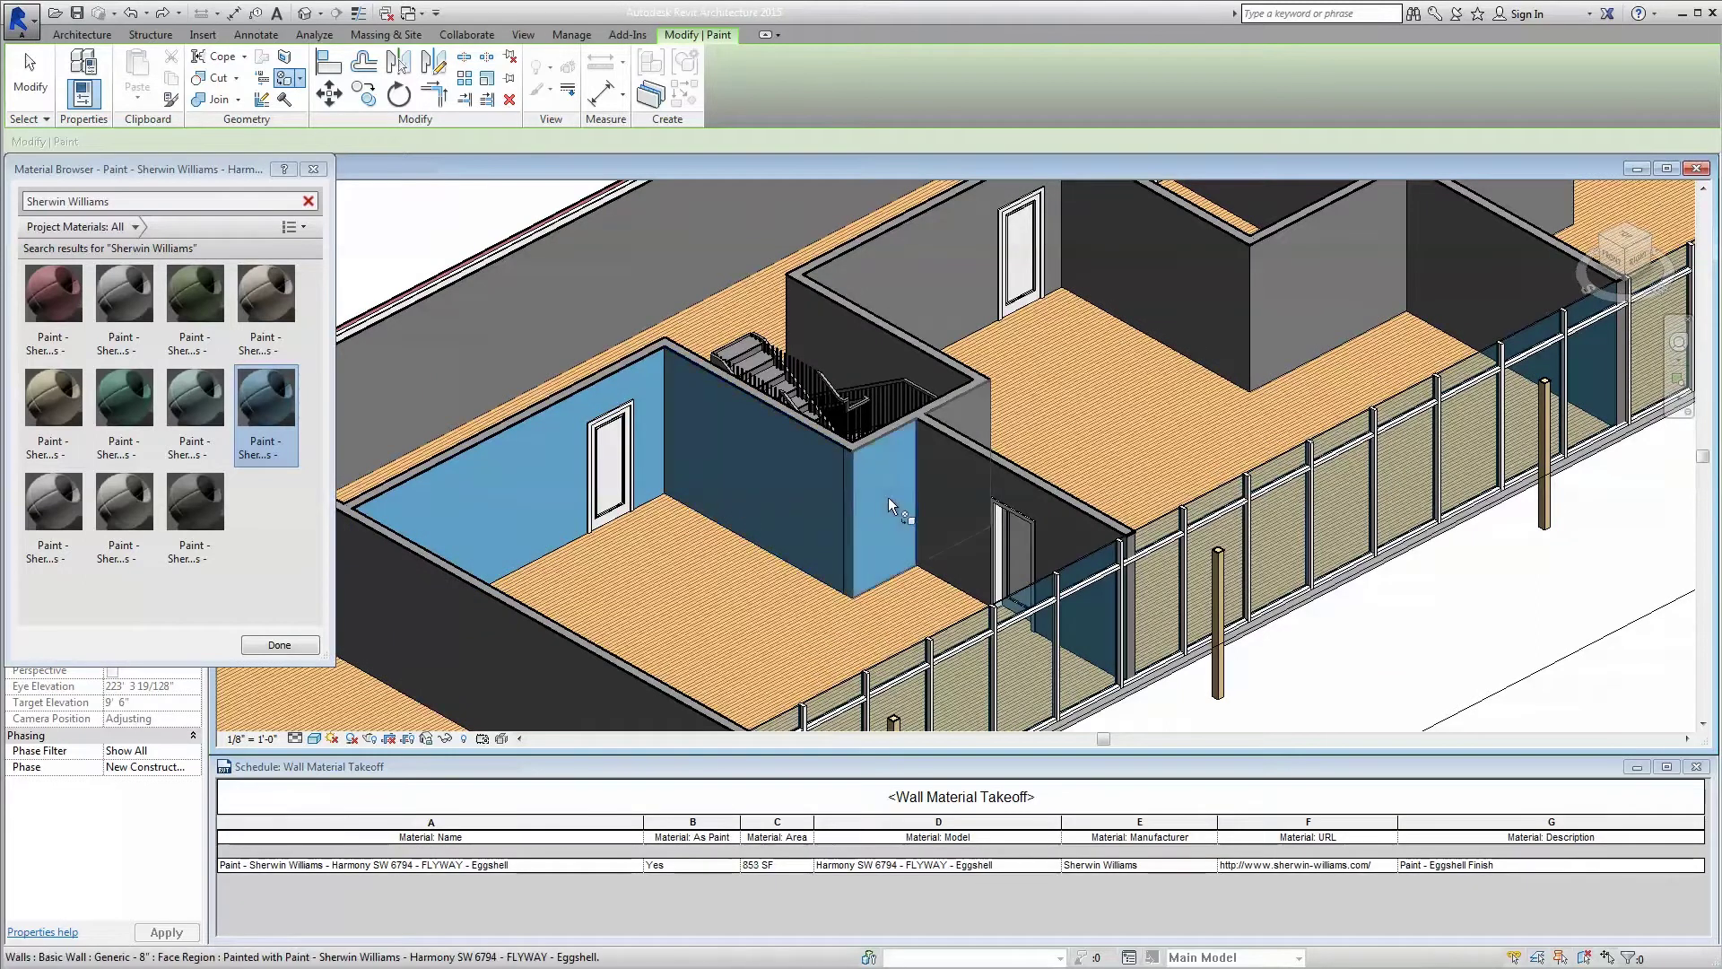
pyautogui.click(935, 500)
# - Paint three wall faces in the rooms further along JARGON JADE teal
pyautogui.moveTo(936, 498)
pyautogui.mouseDown(button='middle')
pyautogui.moveTo(638, 607)
pyautogui.moveTo(577, 604)
pyautogui.mouseUp(button='middle')
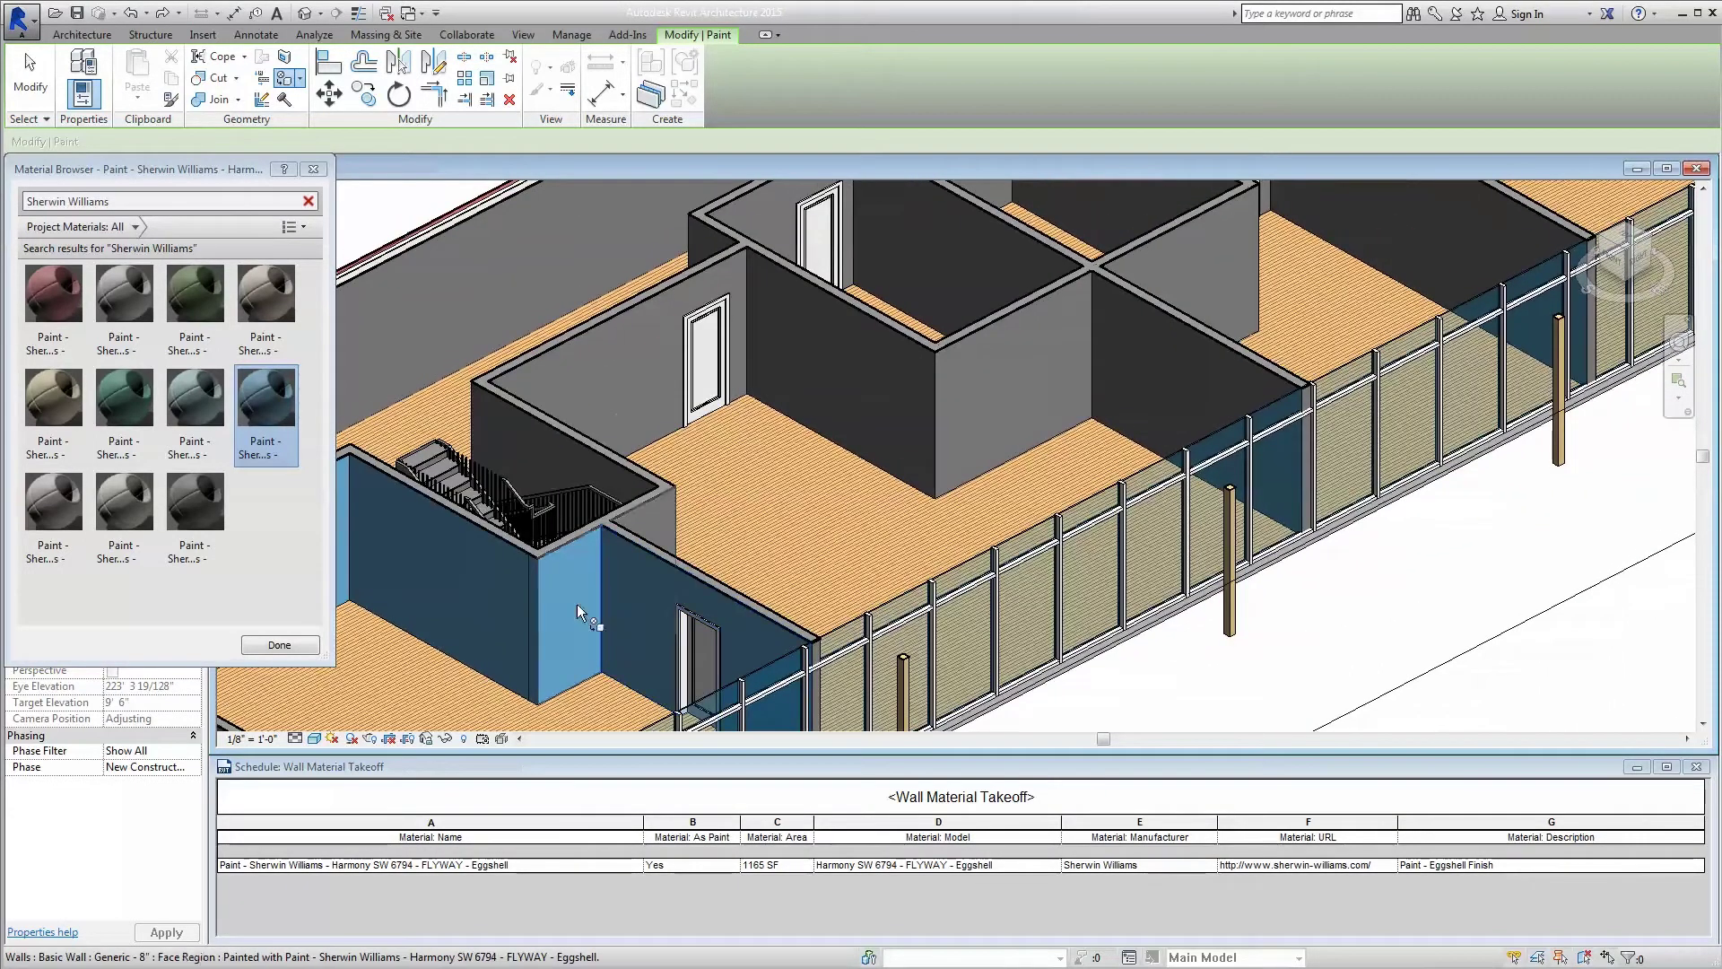
pyautogui.click(124, 396)
pyautogui.click(595, 391)
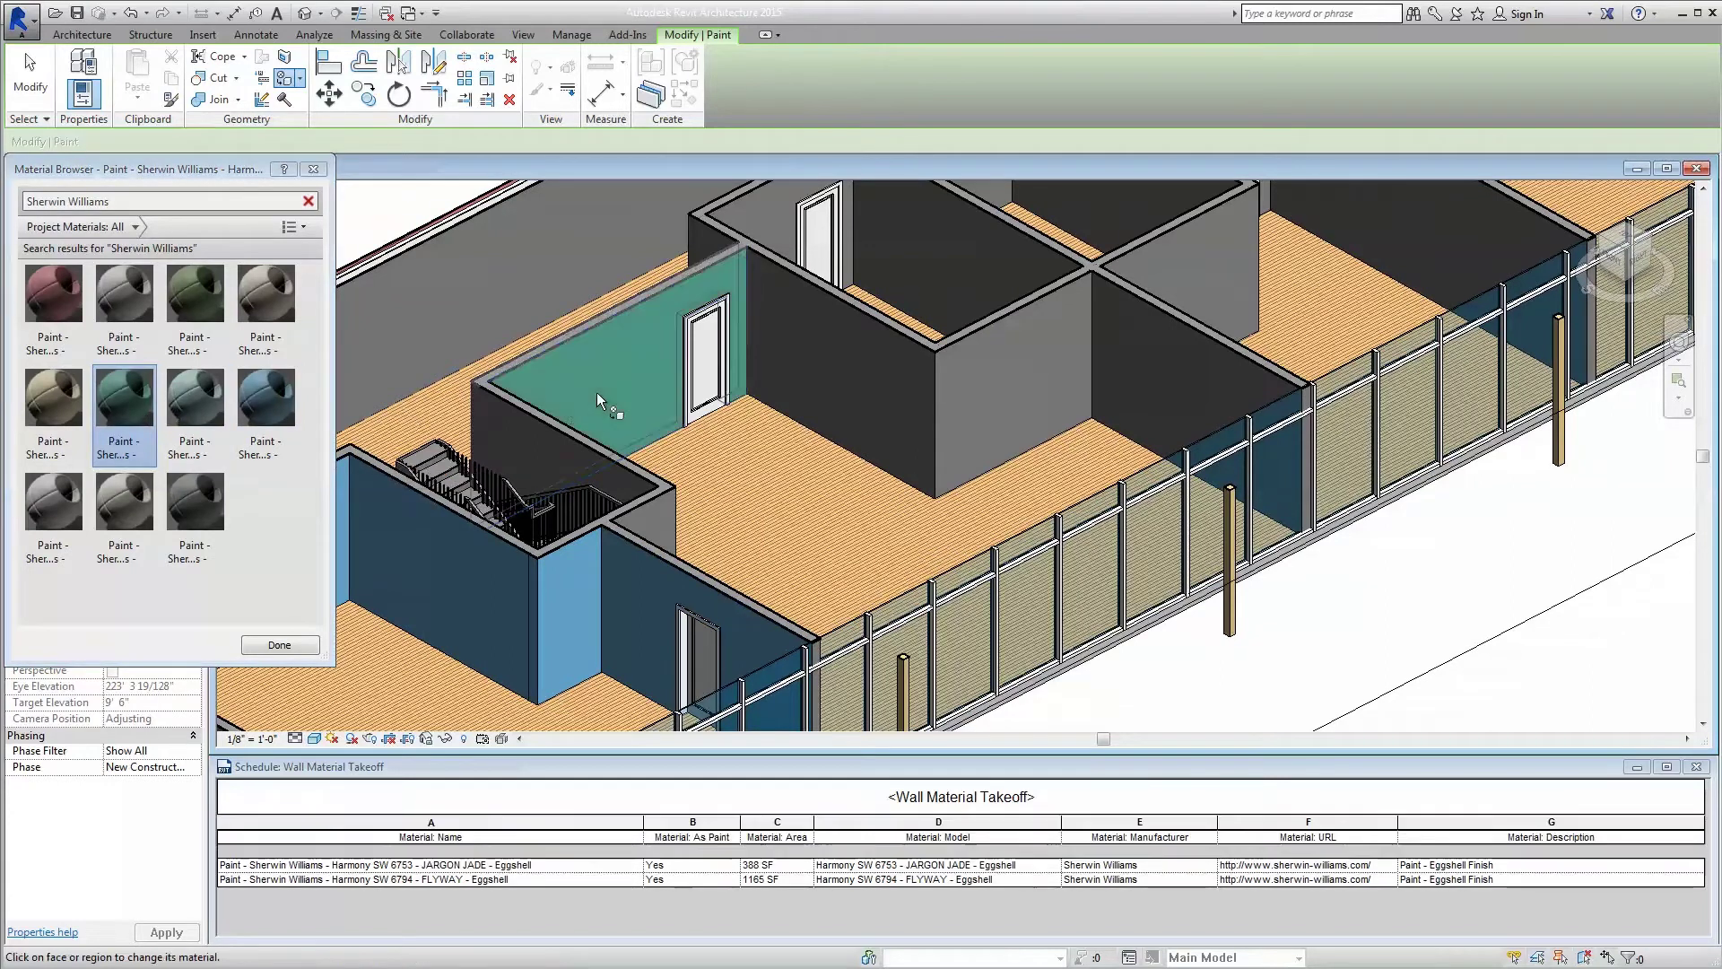
pyautogui.click(809, 368)
pyautogui.click(969, 379)
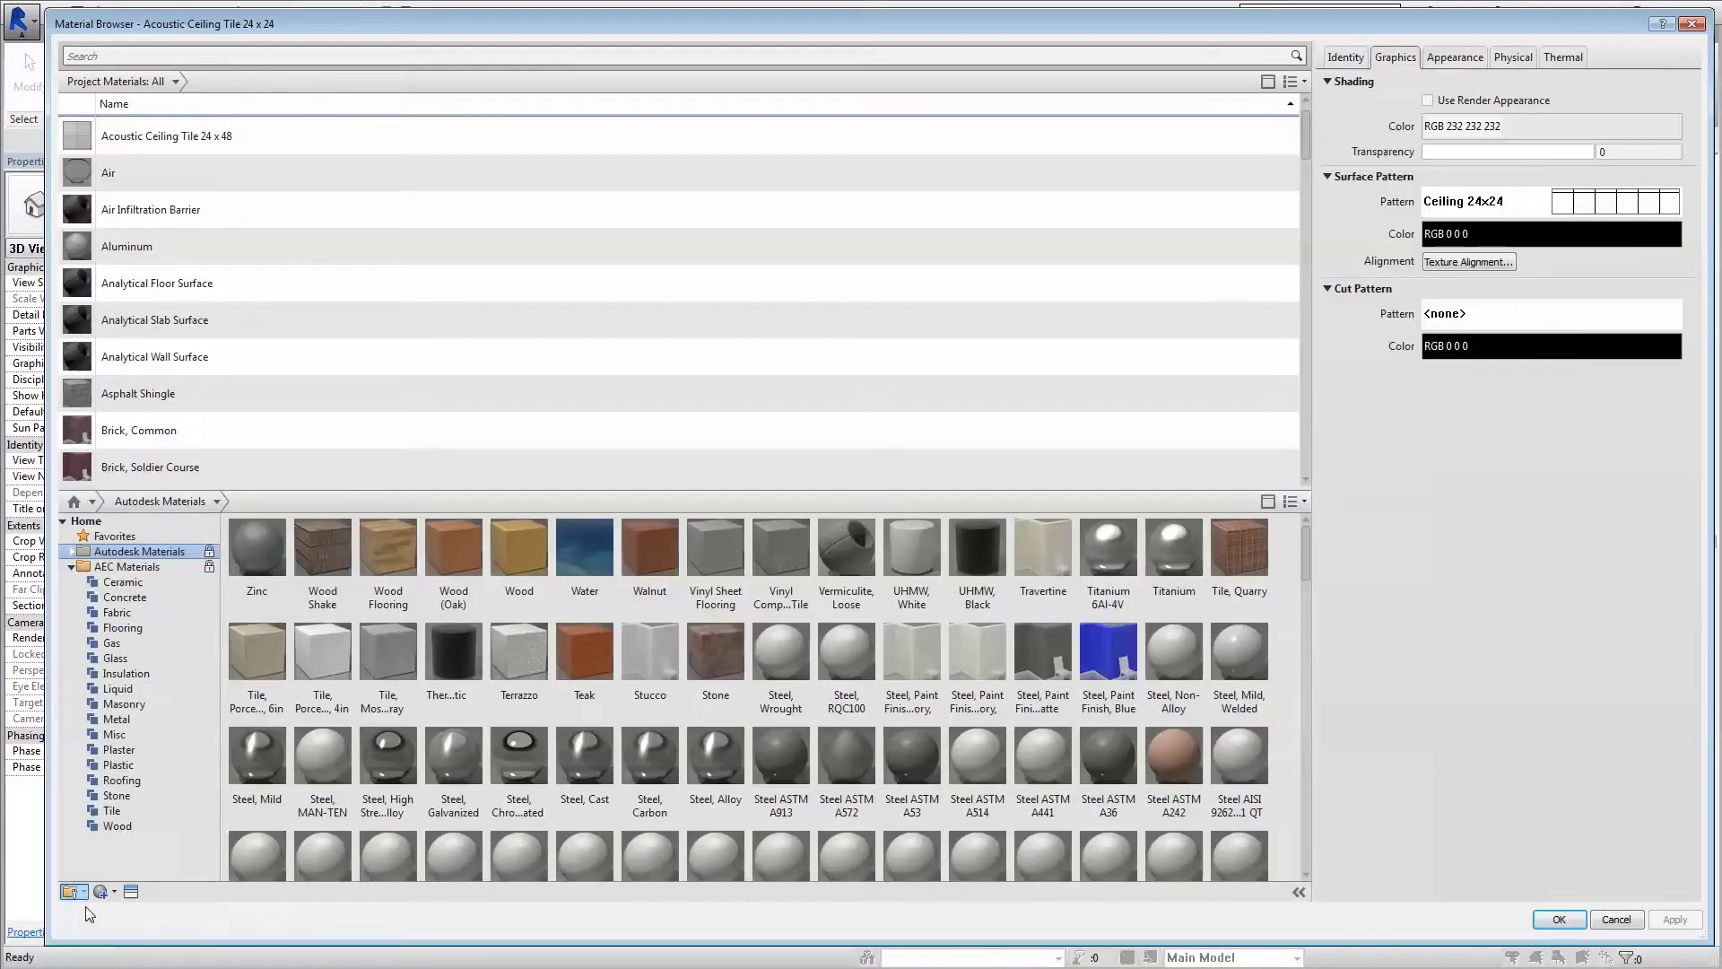
# - Load 'Sherwin Williams - Harmony - Eggshell.adsklib' into the Material Browser
pyautogui.click(117, 911)
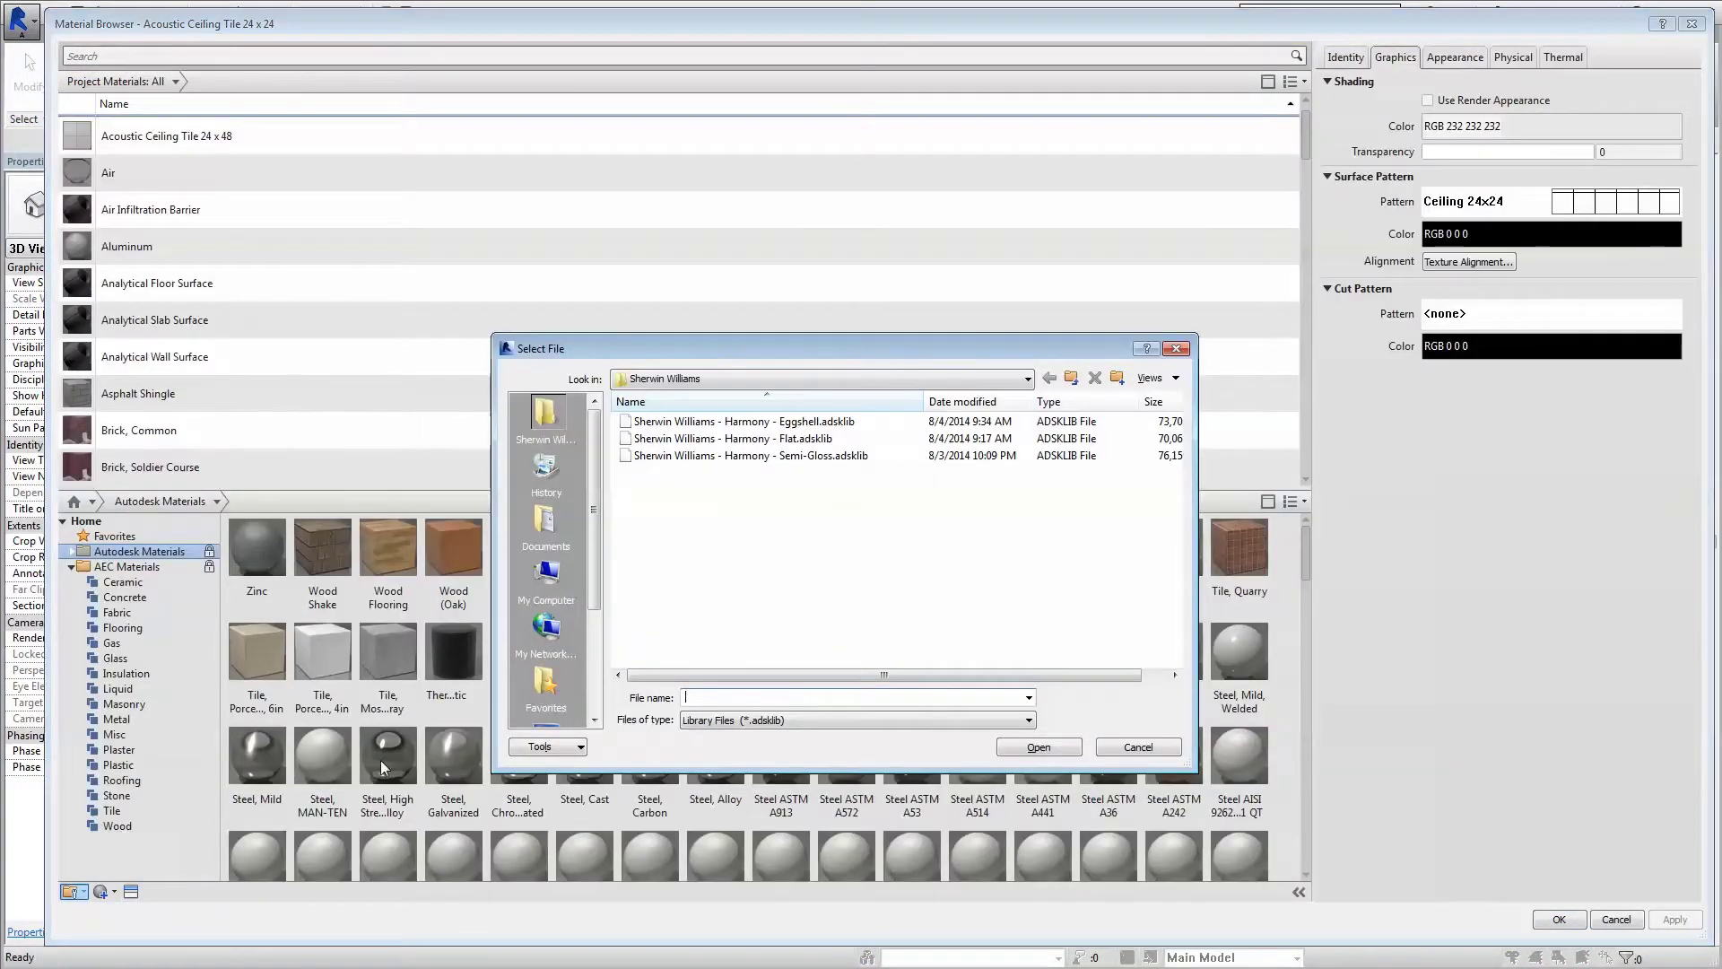
pyautogui.click(729, 423)
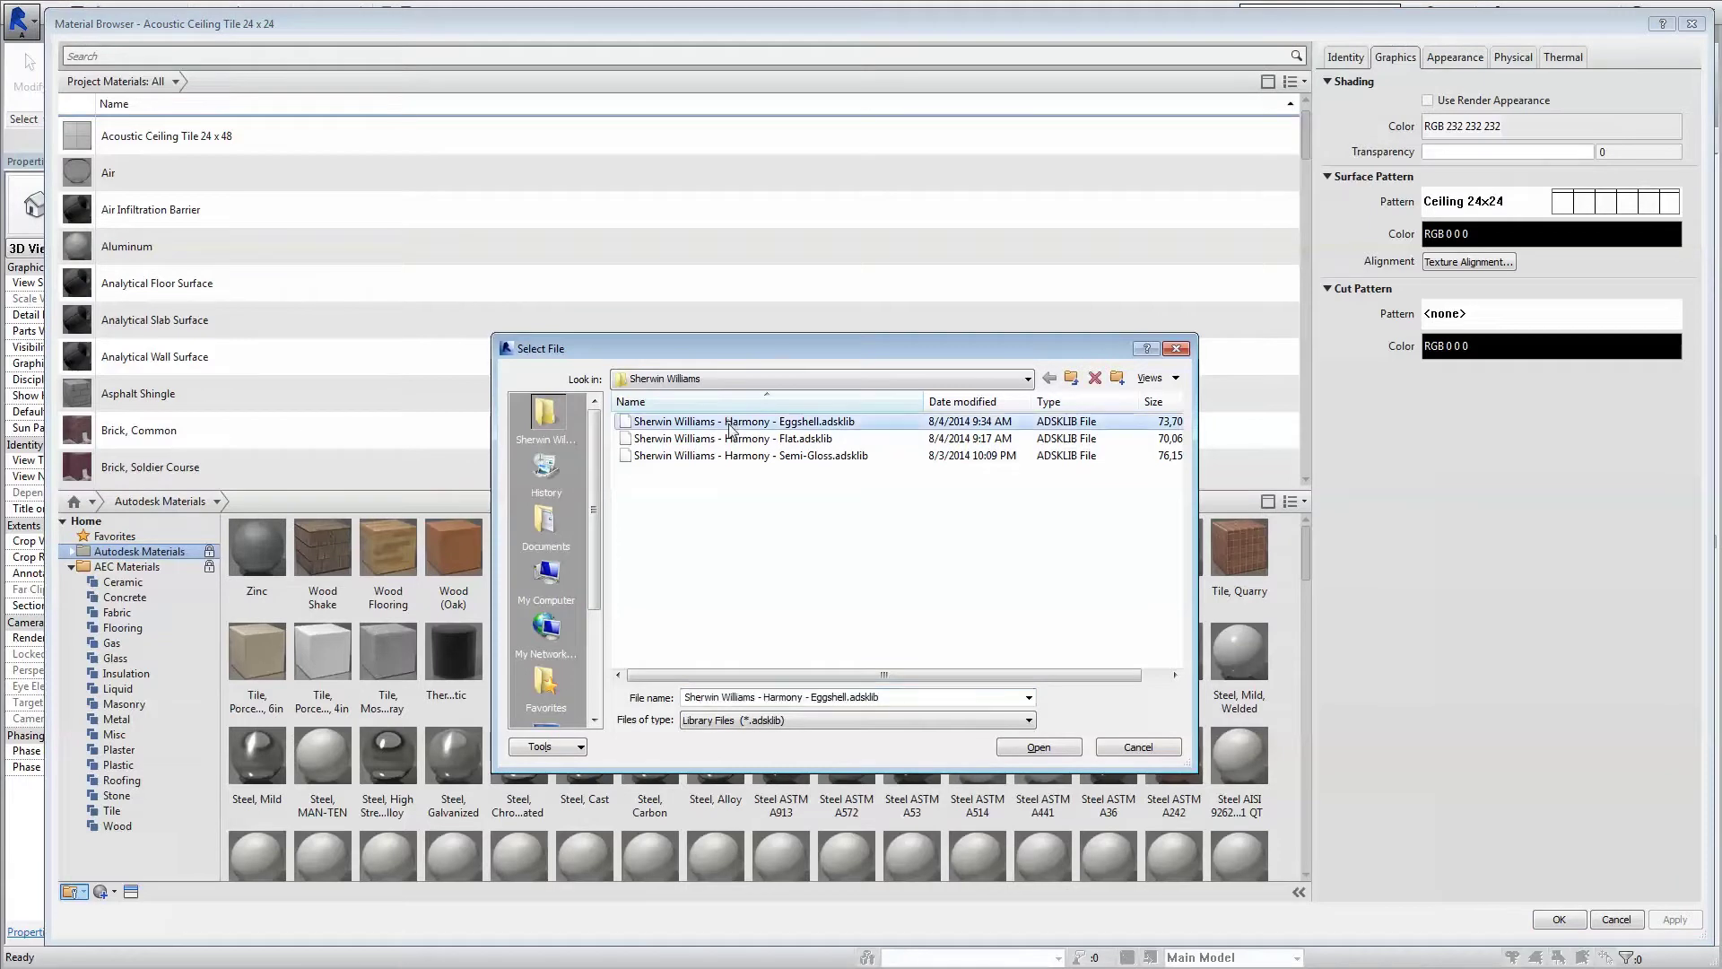
pyautogui.click(1014, 745)
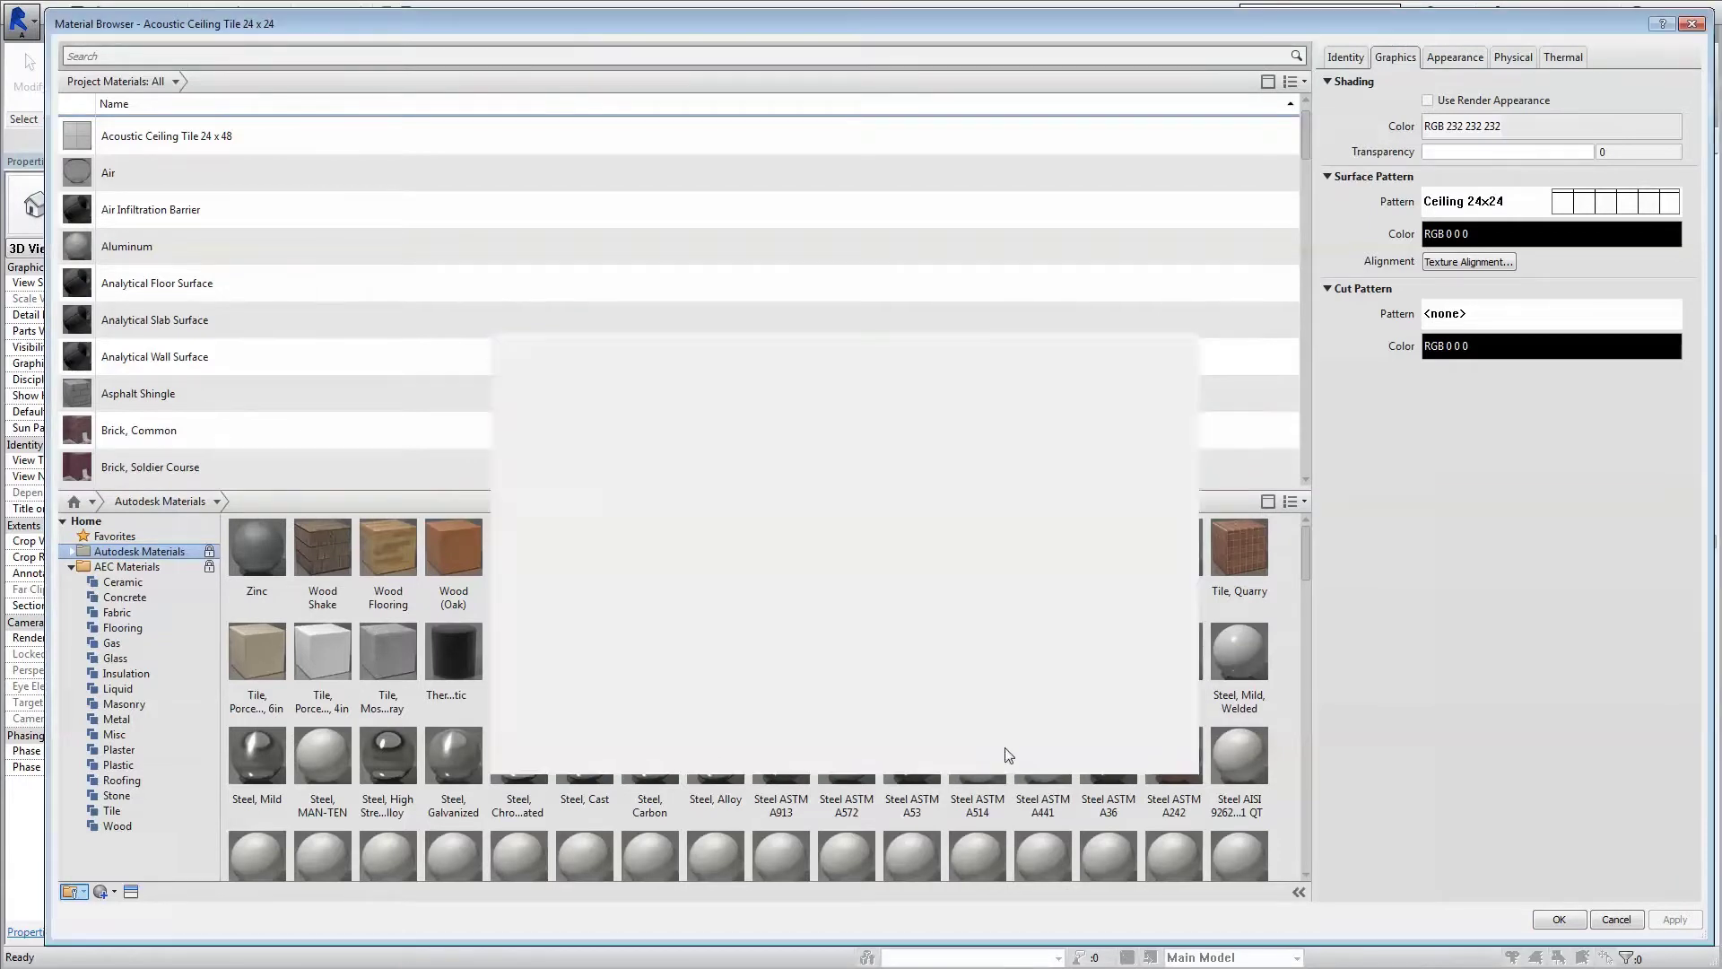
# - Collapse AEC Materials and bring up the Harmony library's options menu
pyautogui.click(72, 568)
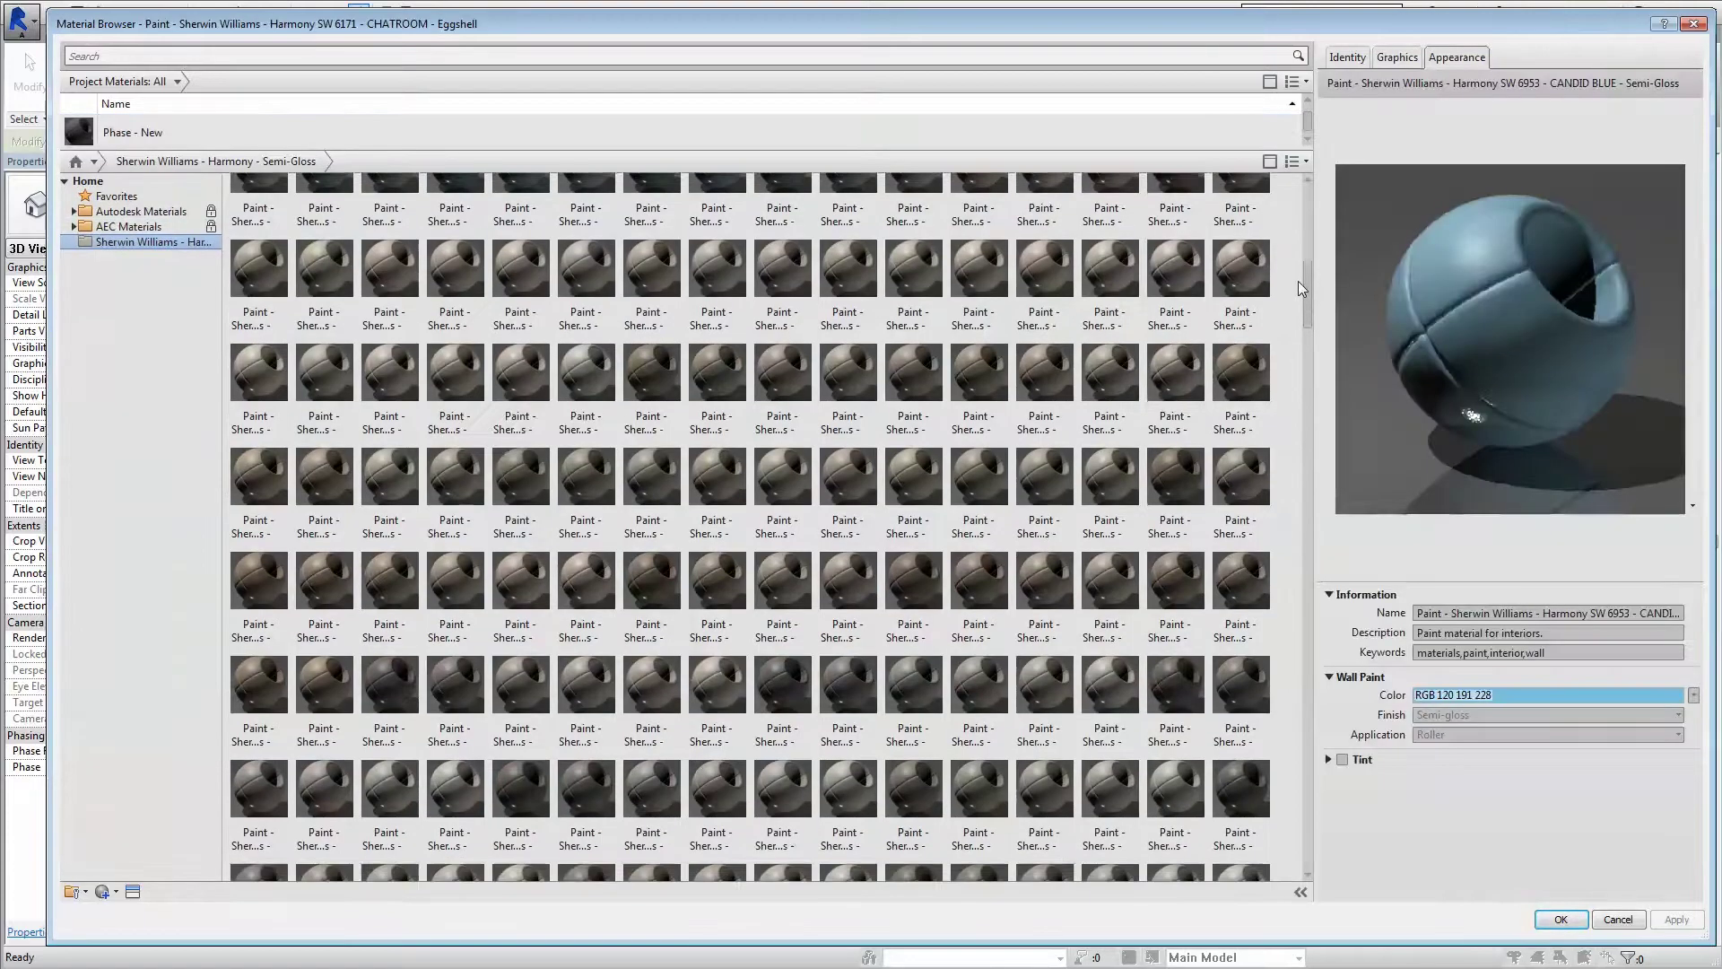
pyautogui.moveTo(1299, 298); pyautogui.dragTo(1295, 435)
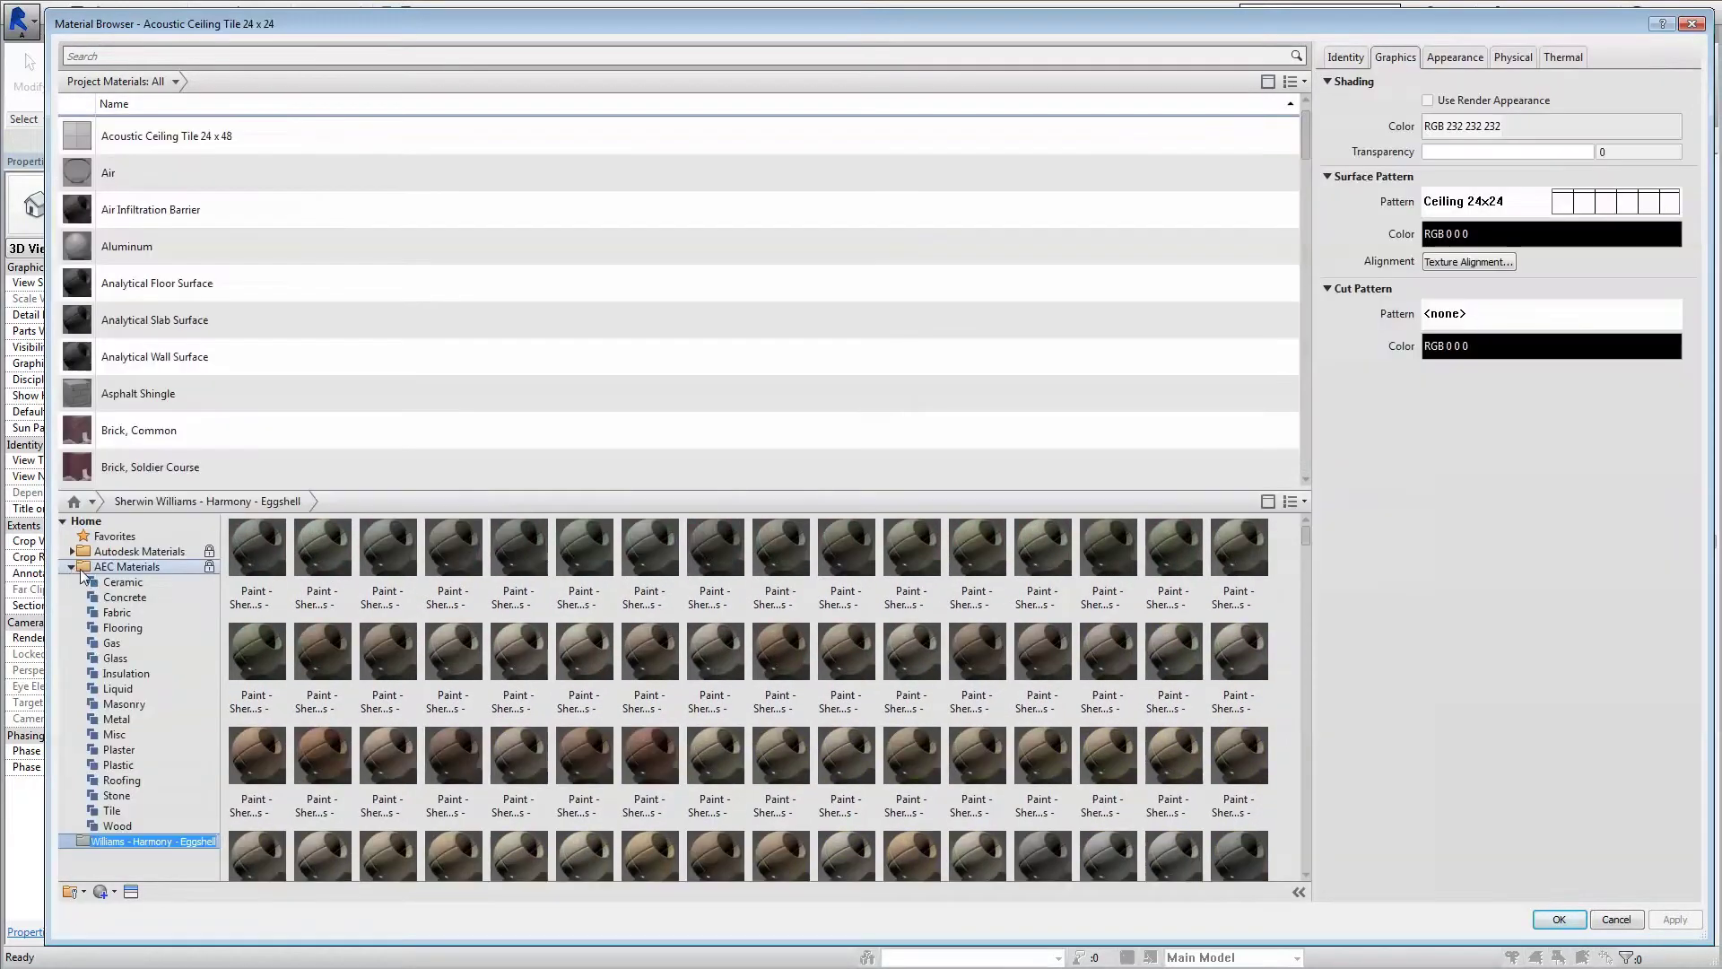
pyautogui.click(71, 567)
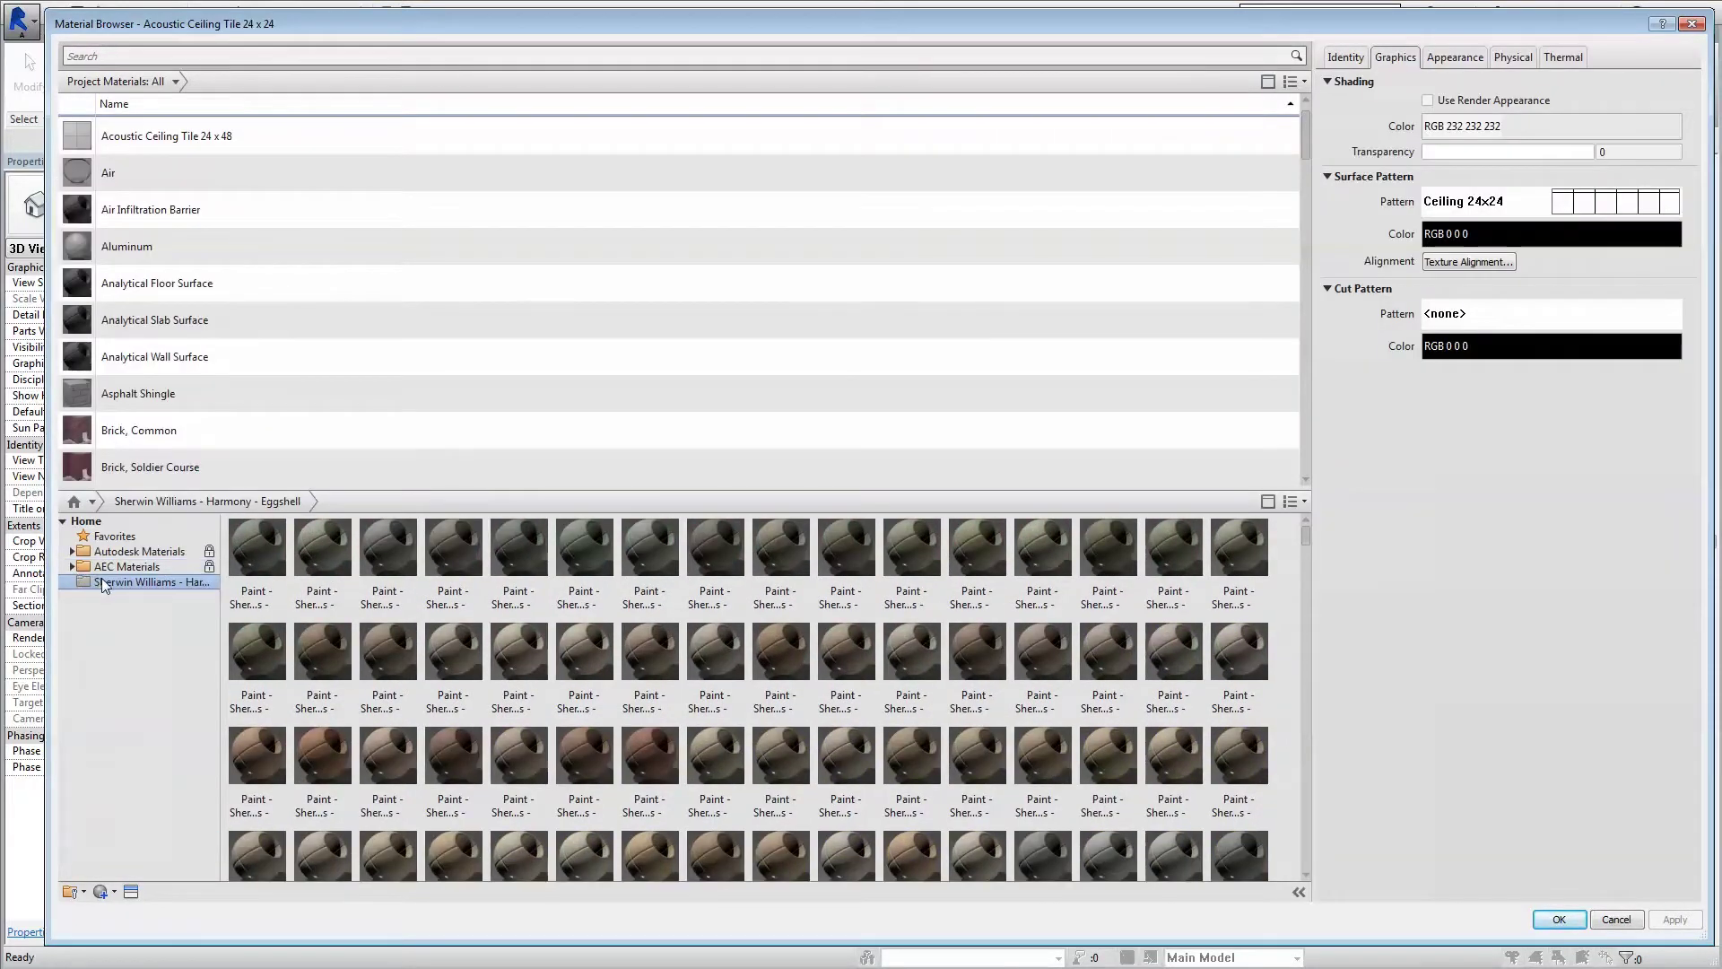
pyautogui.rightClick(103, 585)
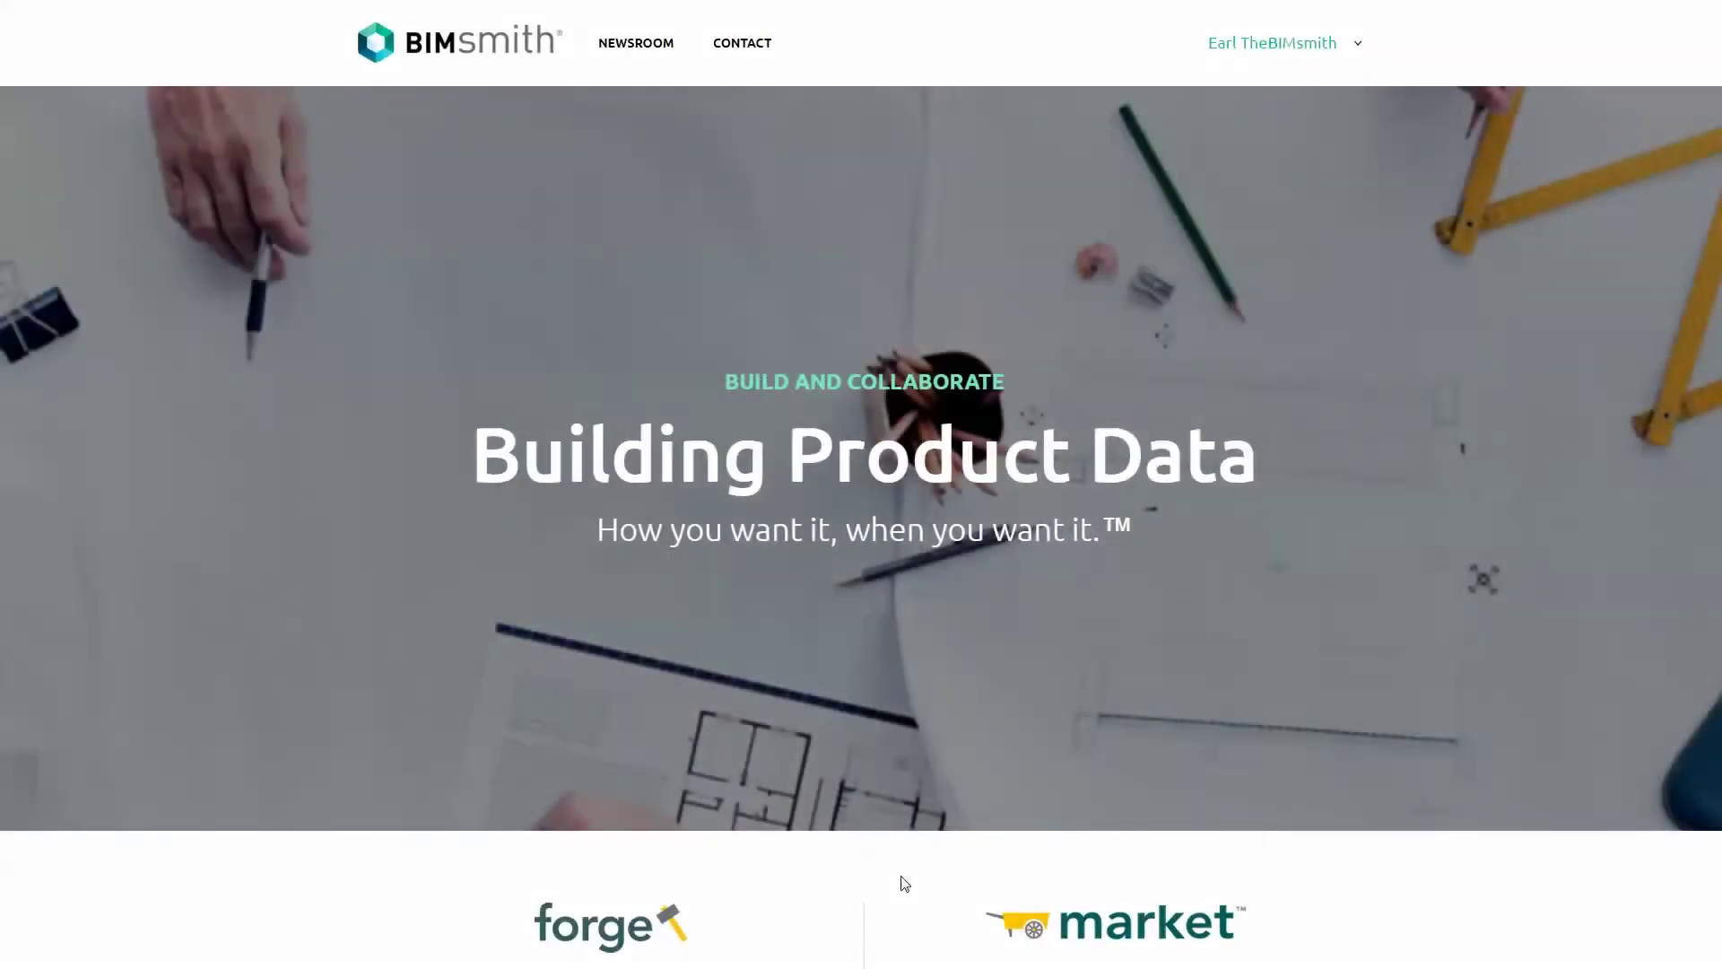
# - Search BIMsmith Market for 'Sherwin Williams' and pick the Revit format for Harmony - Eg-Shel
pyautogui.scroll(-5, 901, 882)
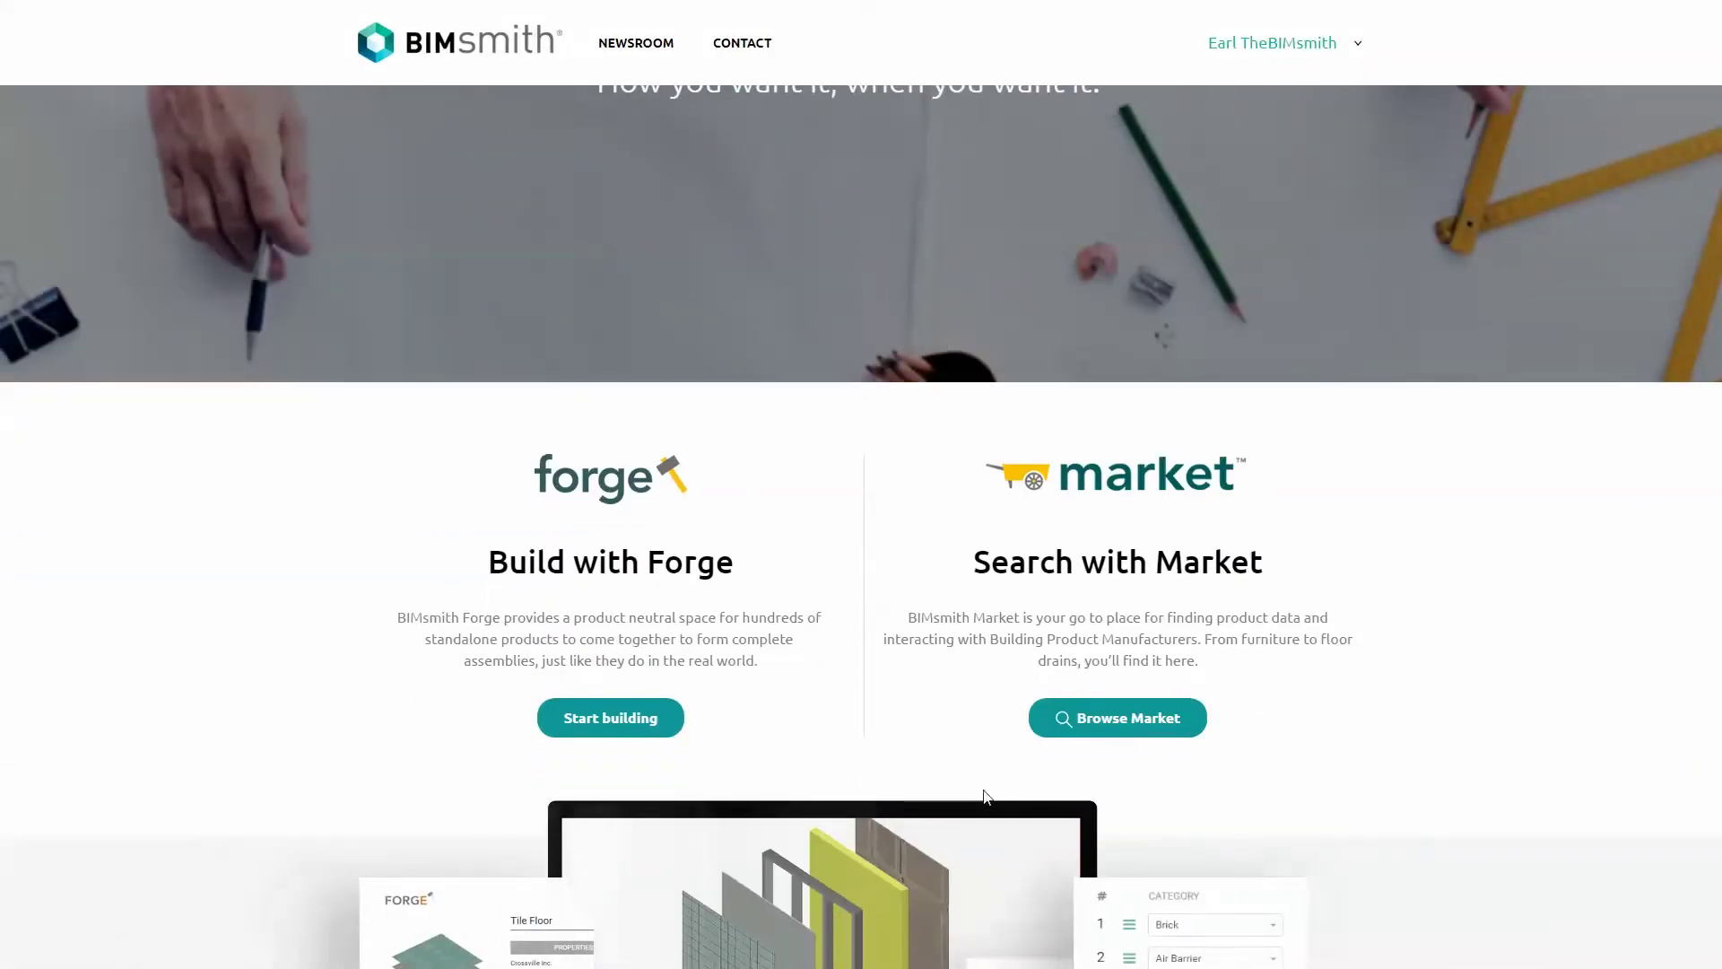
pyautogui.click(1084, 728)
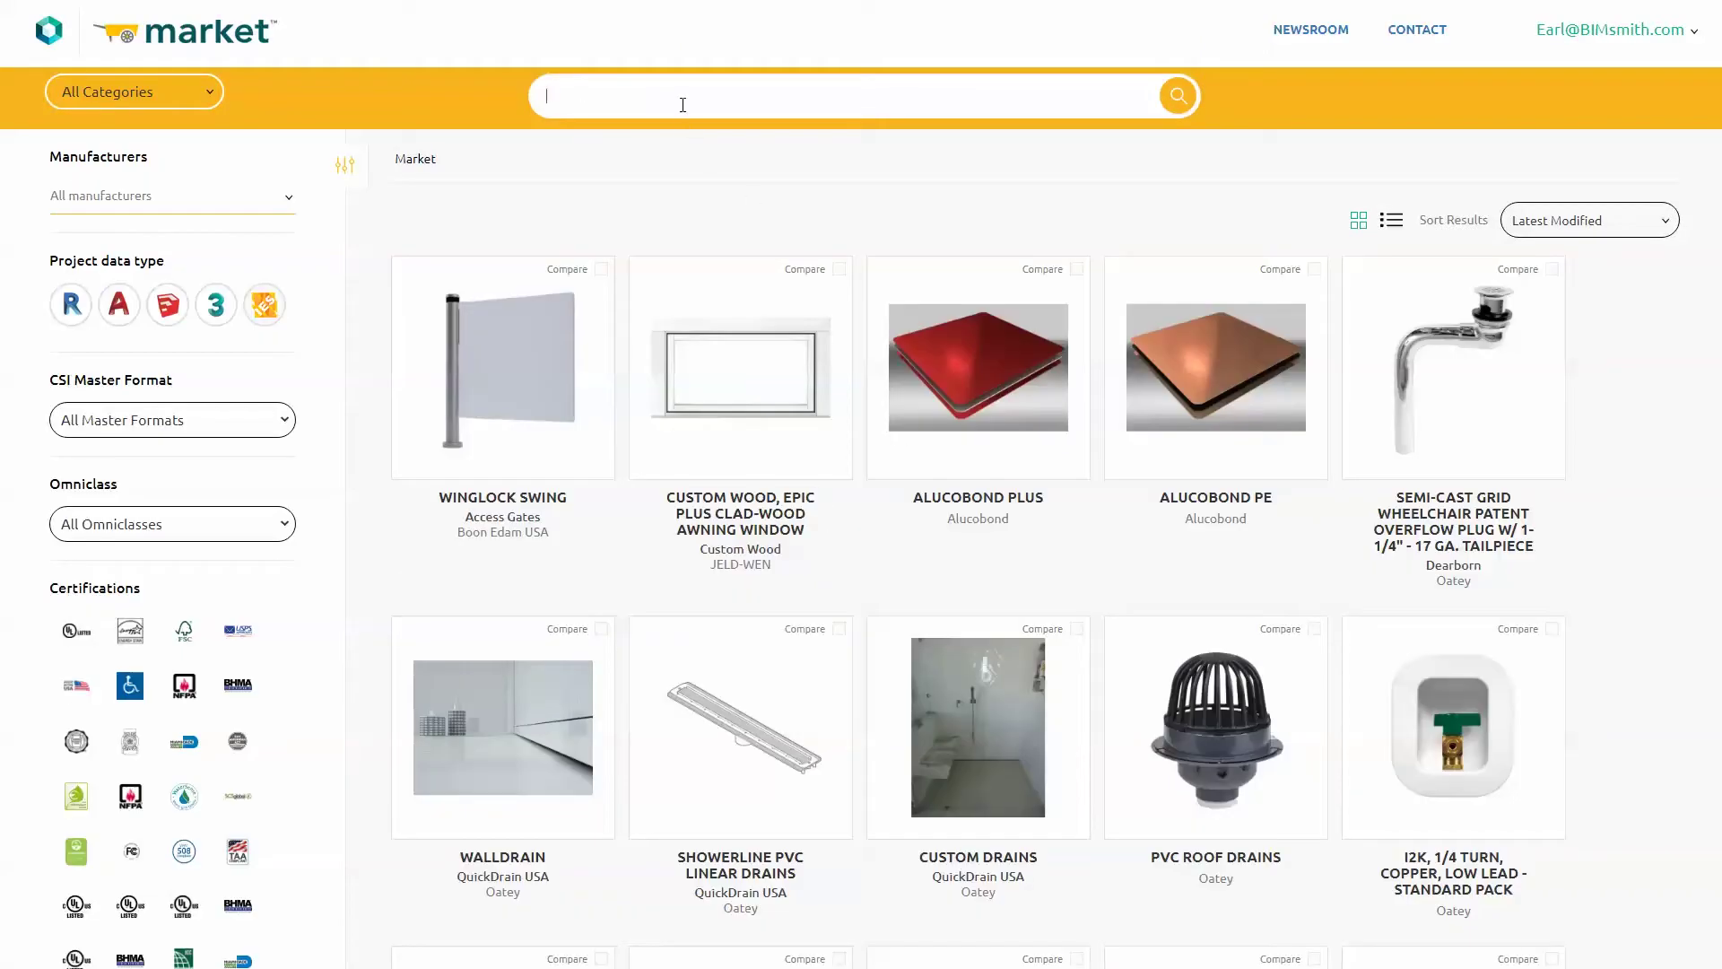
pyautogui.write('Sherwin Willi')
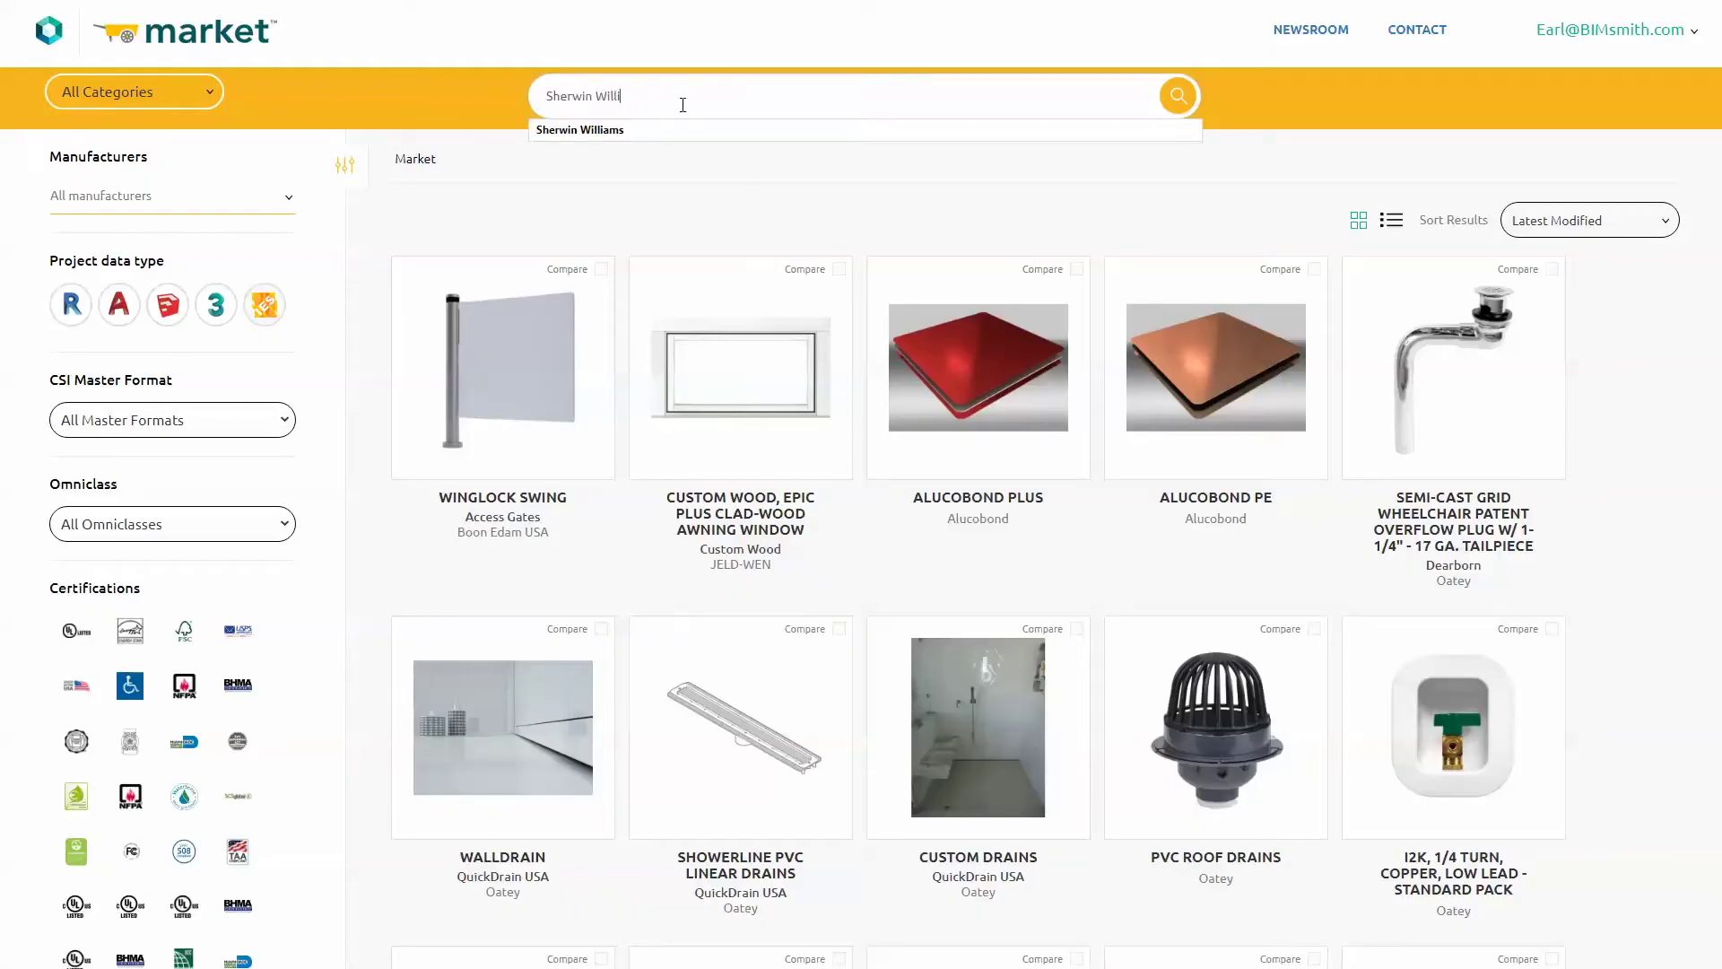
pyautogui.write('ams')
pyautogui.press('Return')
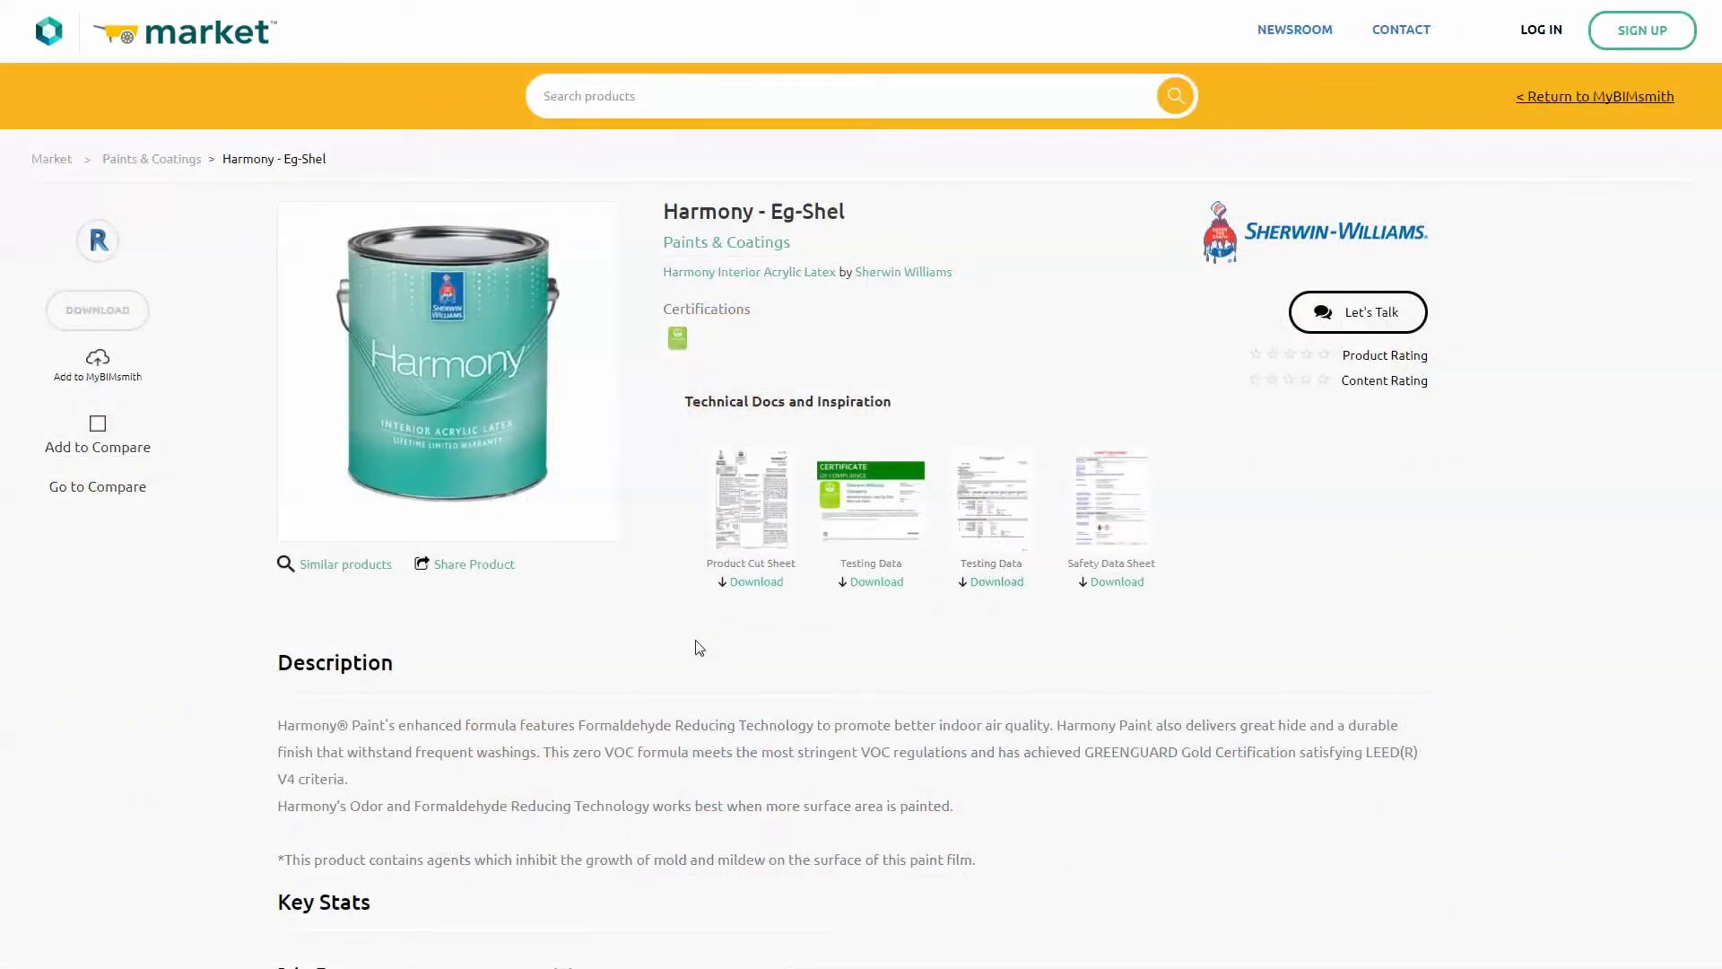
pyautogui.click(99, 254)
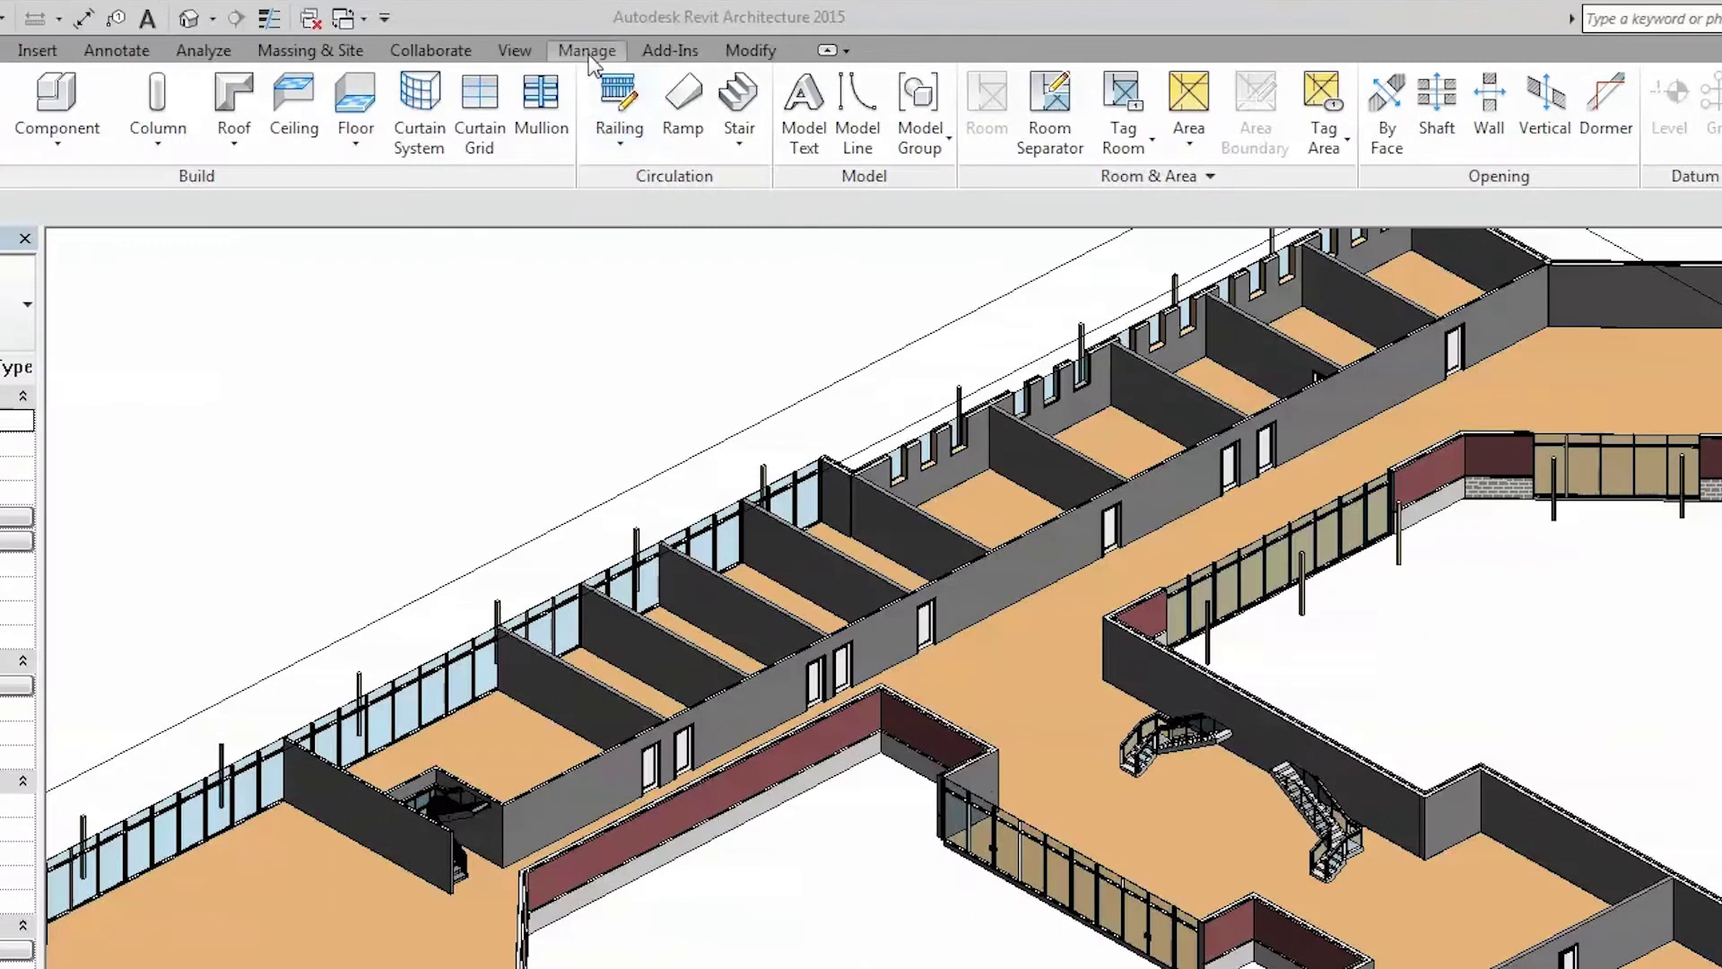
# - Open the Material Browser with the Autodesk Materials panel and the add-library choices
pyautogui.click(589, 54)
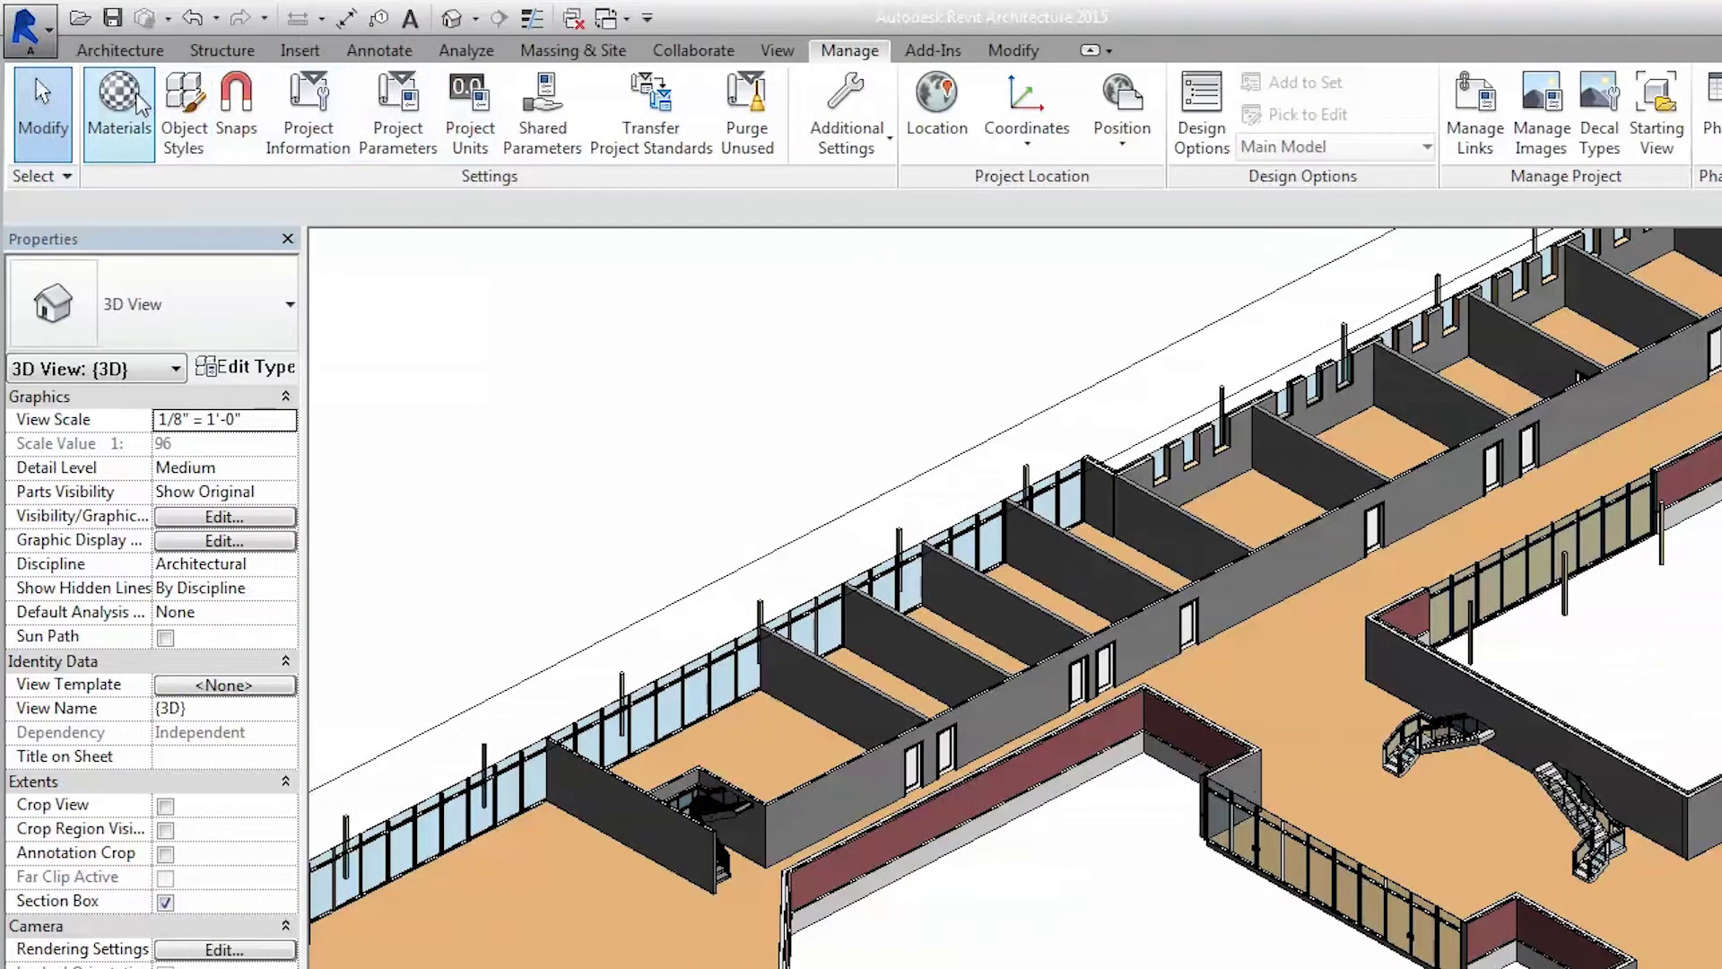
pyautogui.click(139, 101)
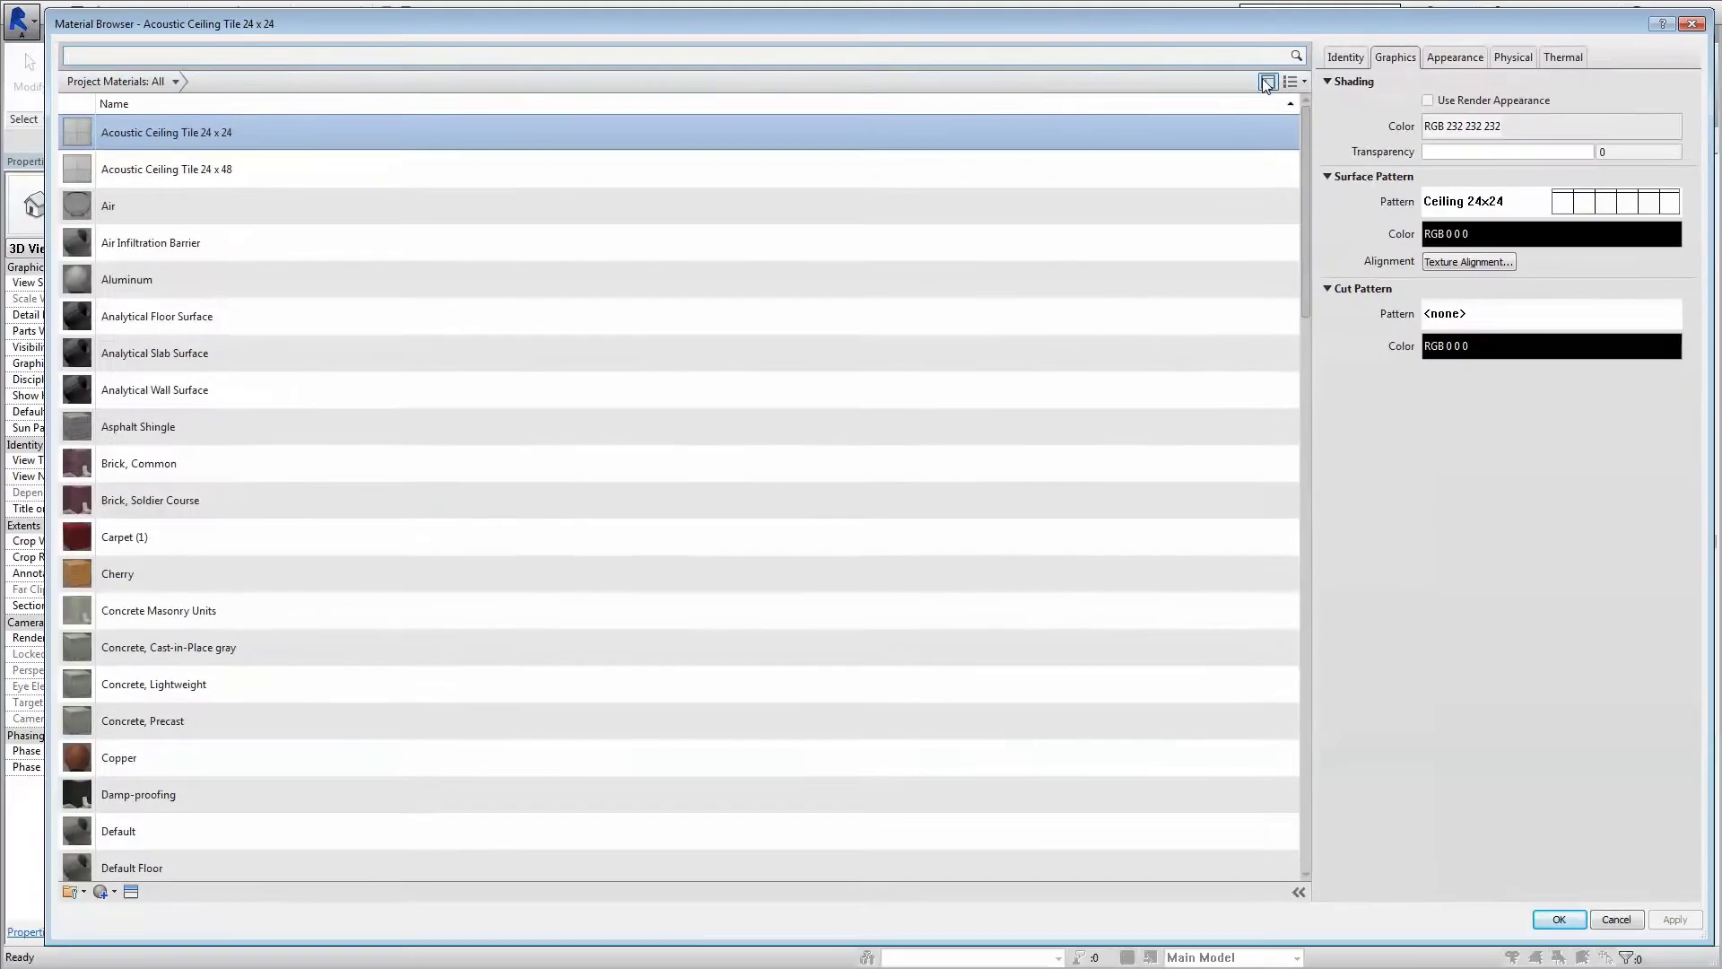
pyautogui.click(1267, 83)
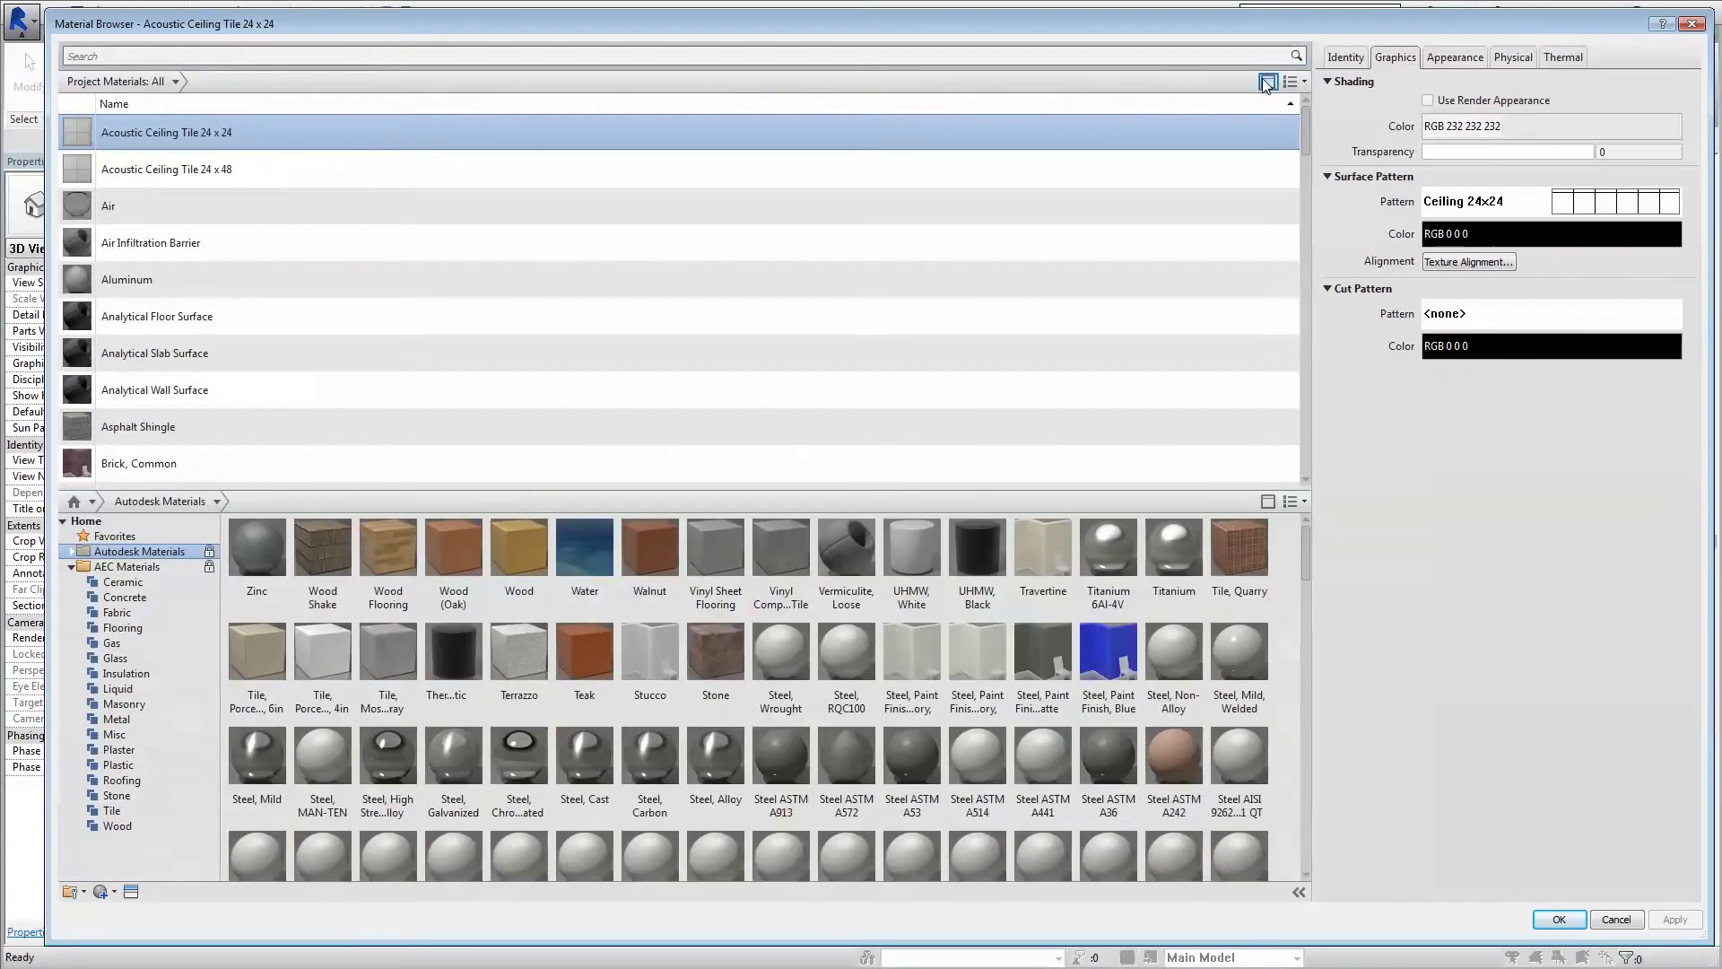
pyautogui.scroll(-1, 922, 338)
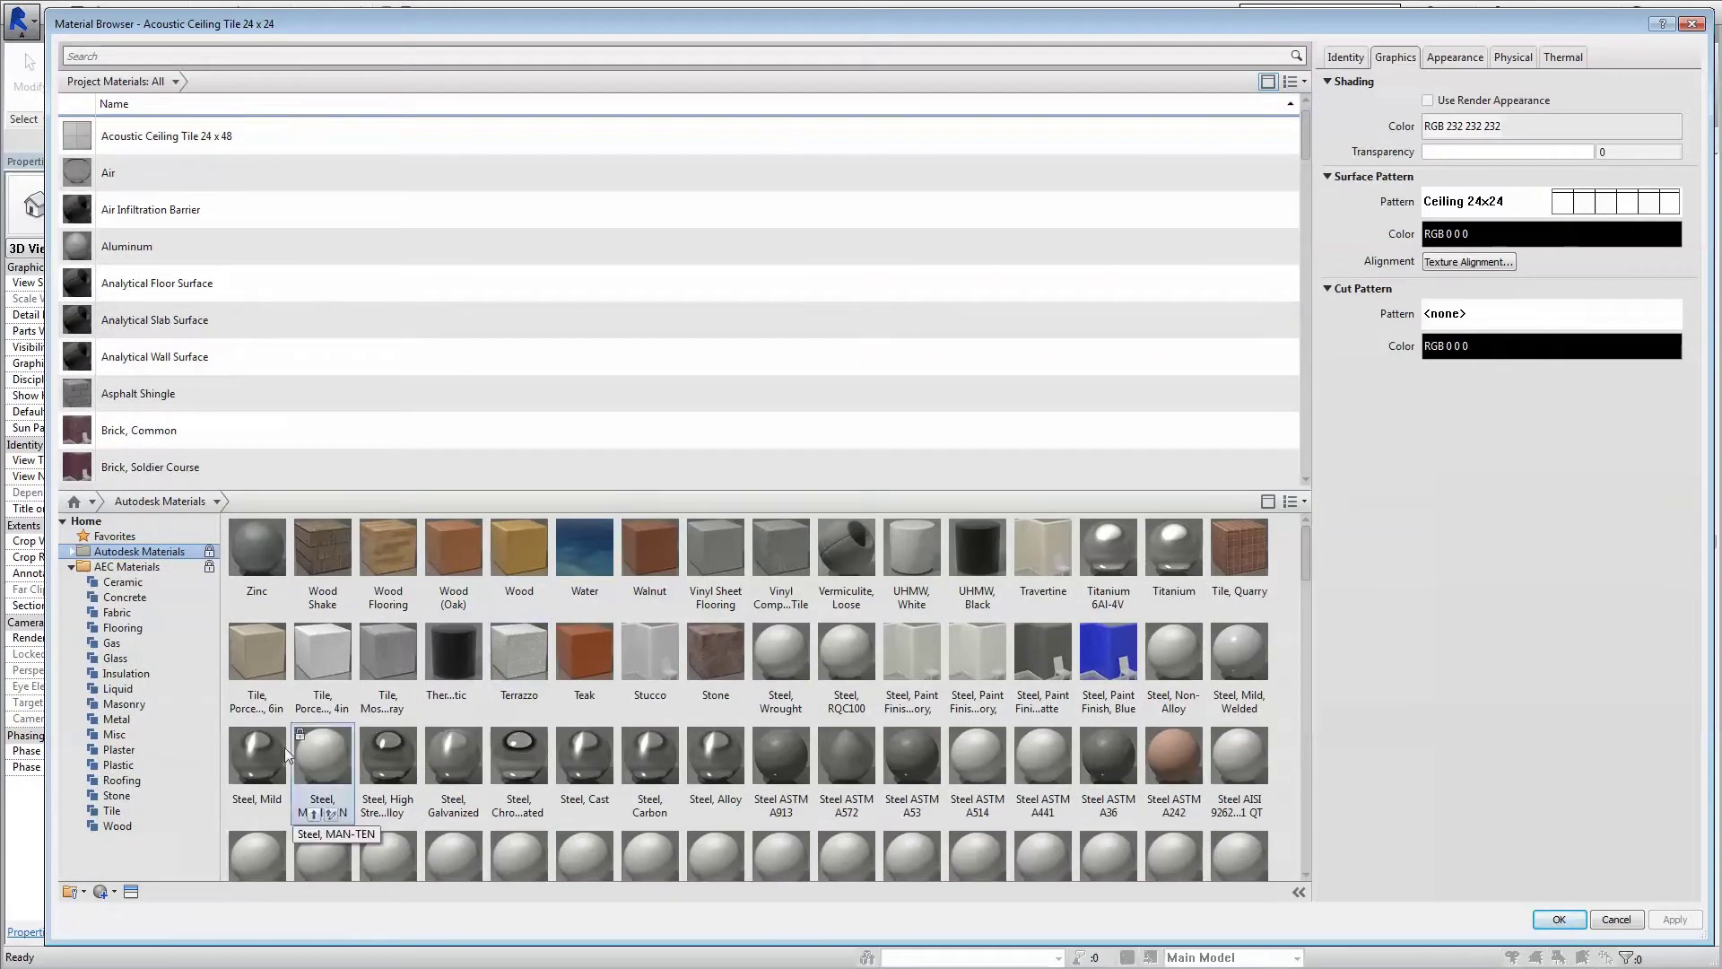
pyautogui.click(85, 896)
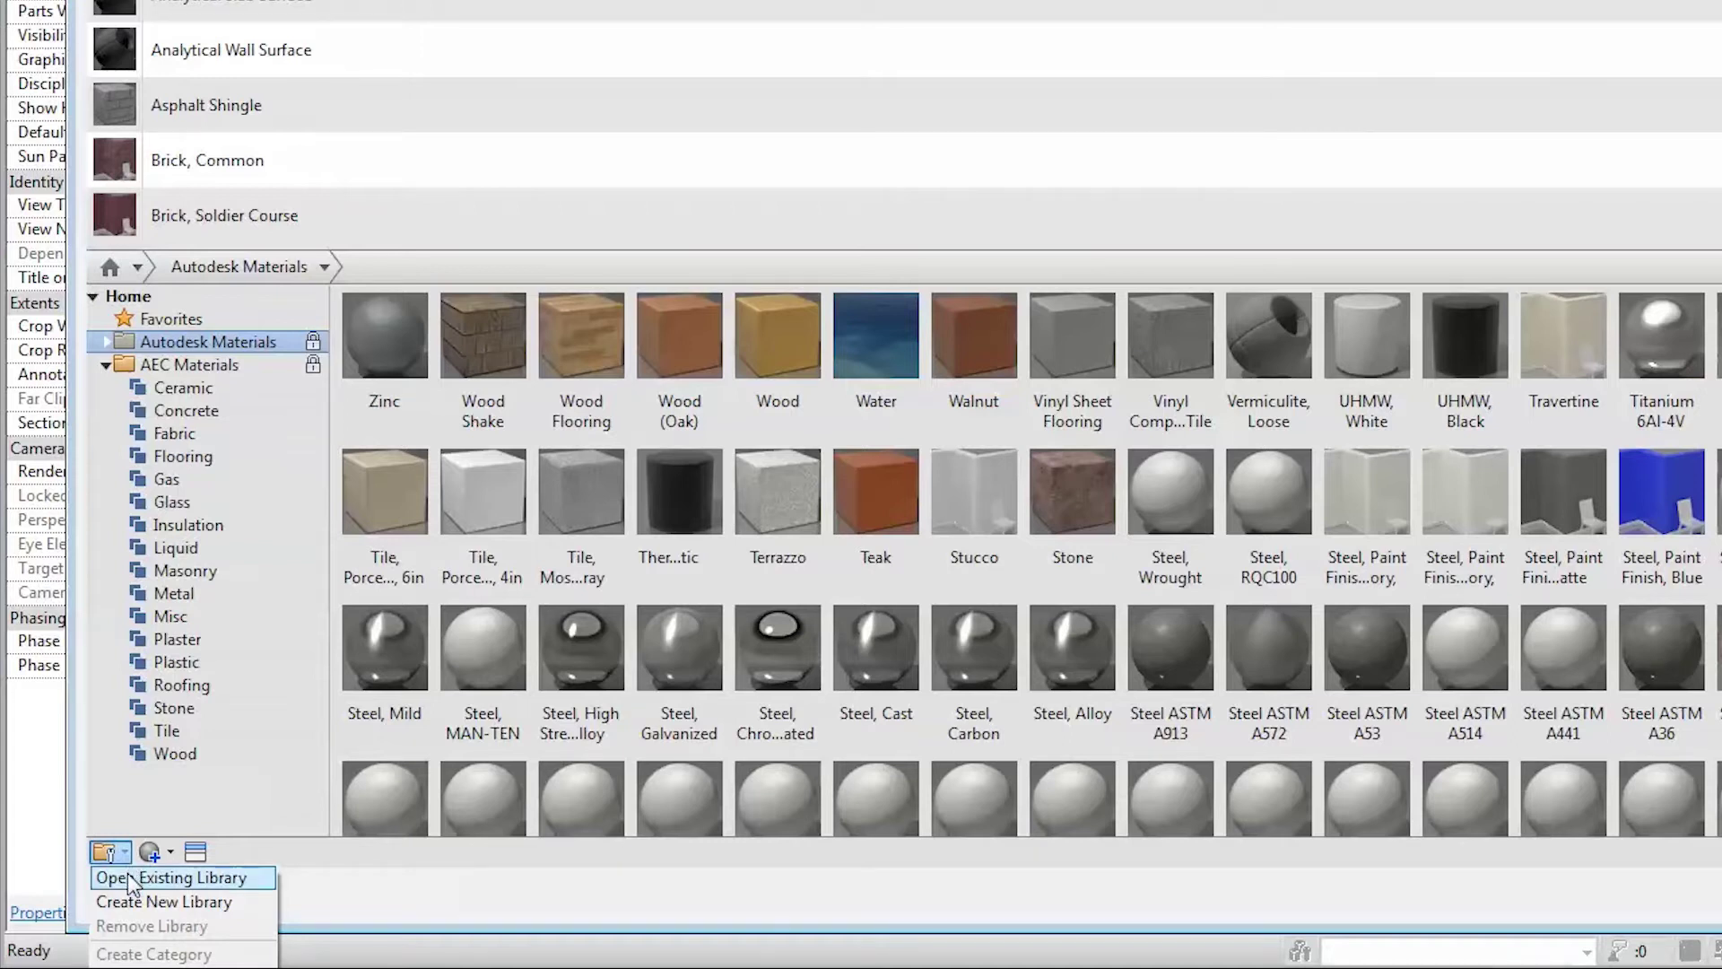
# - Load 'Sherwin Williams - Harmony - Eggshell.adsklib' and collapse the AEC Materials folder
pyautogui.click(128, 876)
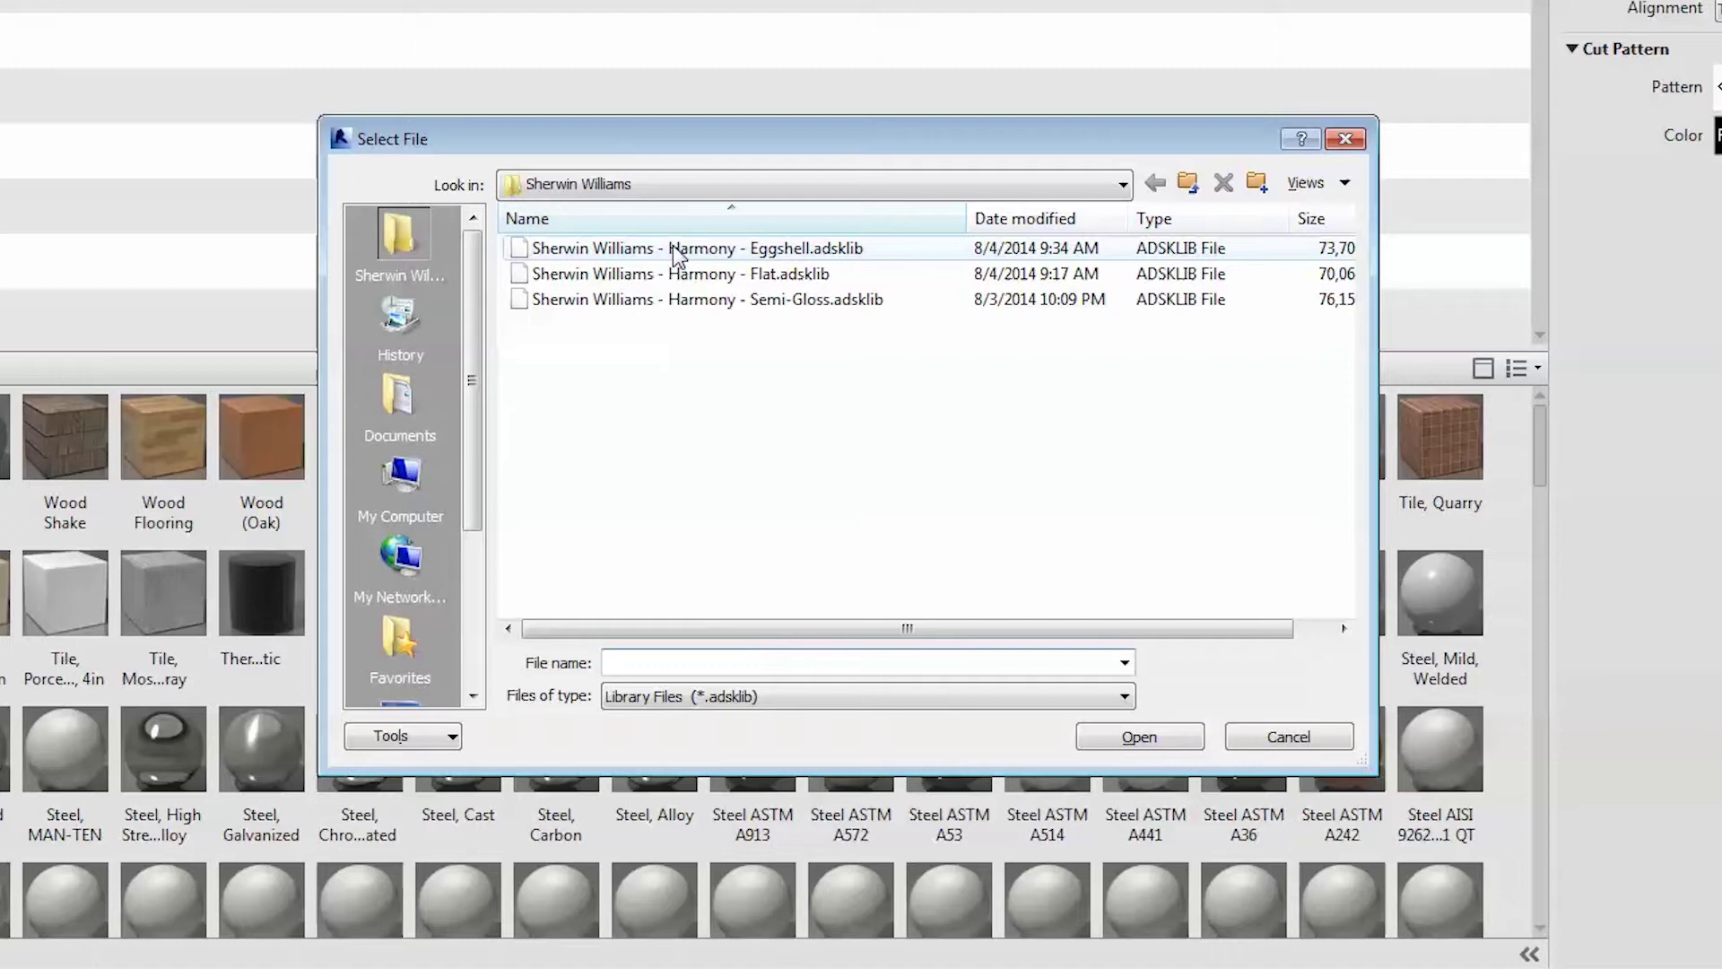
pyautogui.click(679, 255)
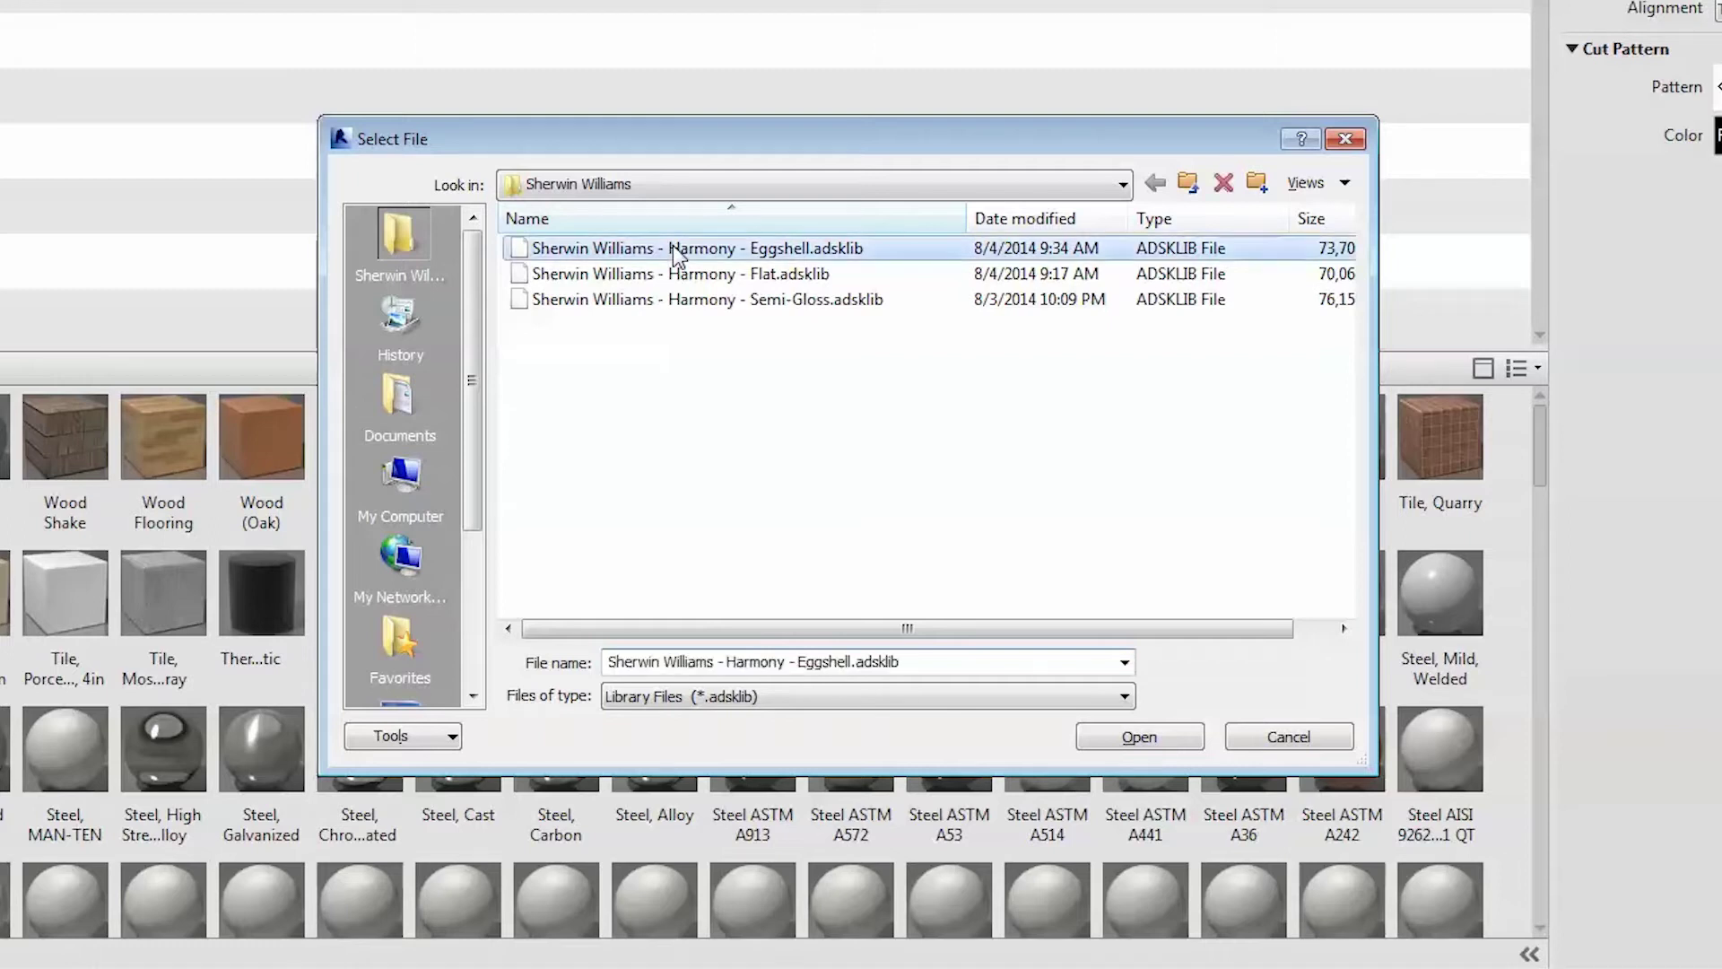
pyautogui.click(1123, 738)
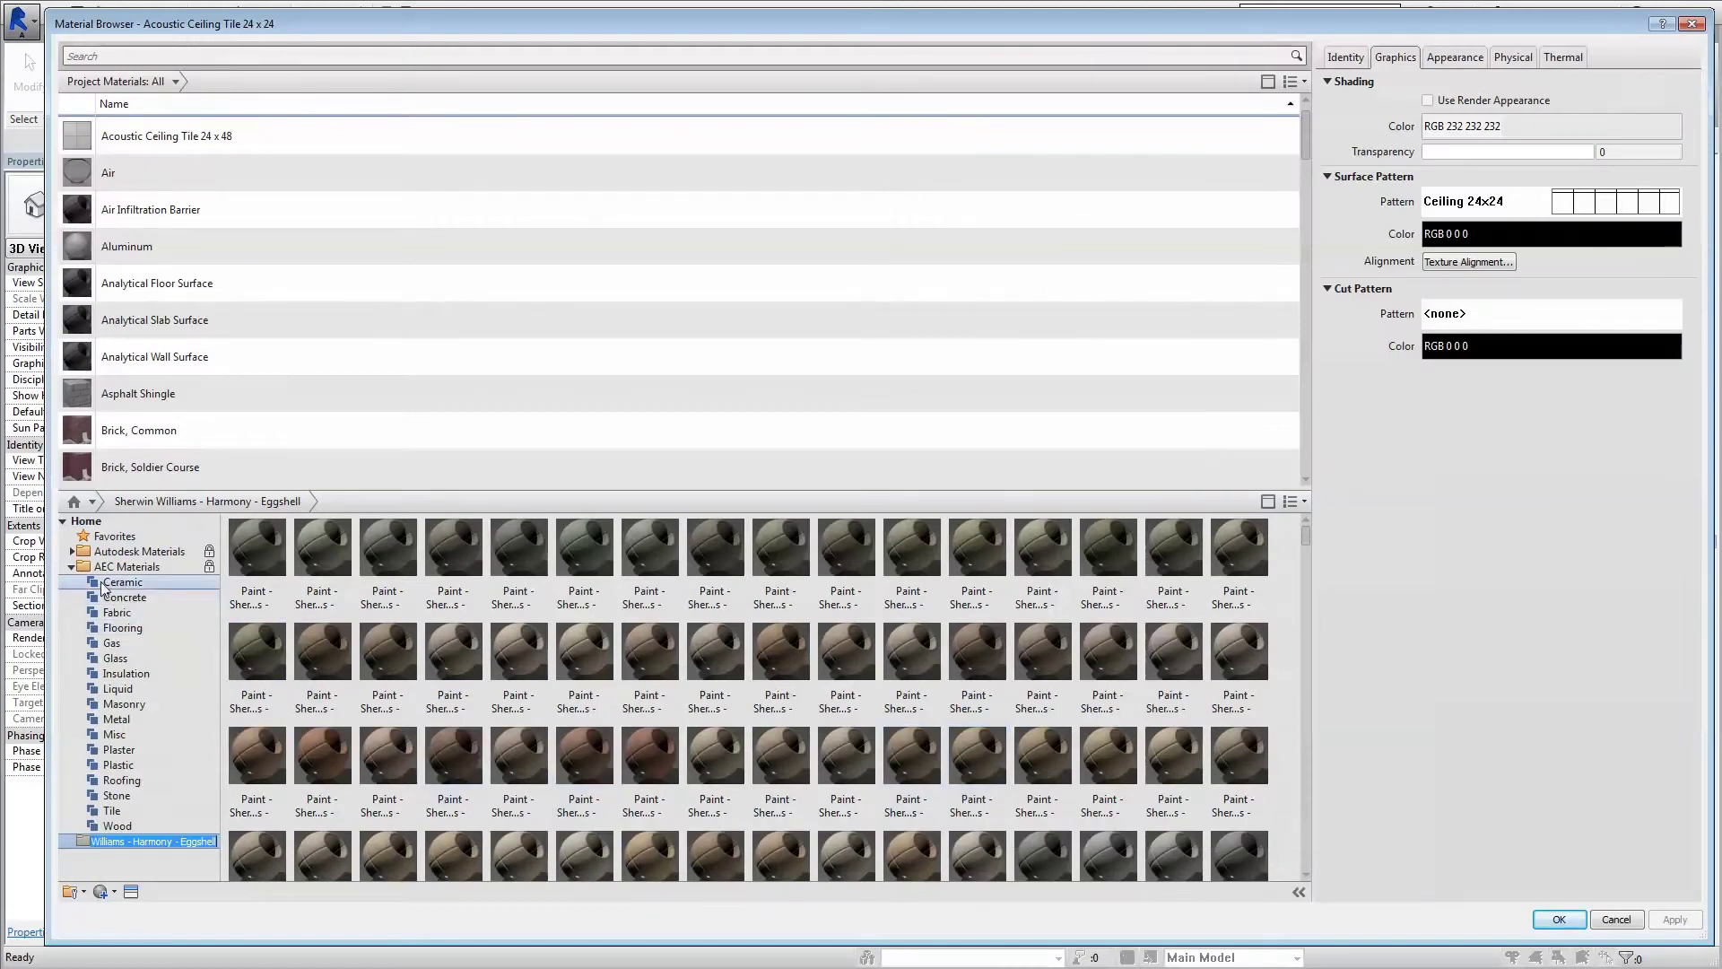
pyautogui.click(71, 568)
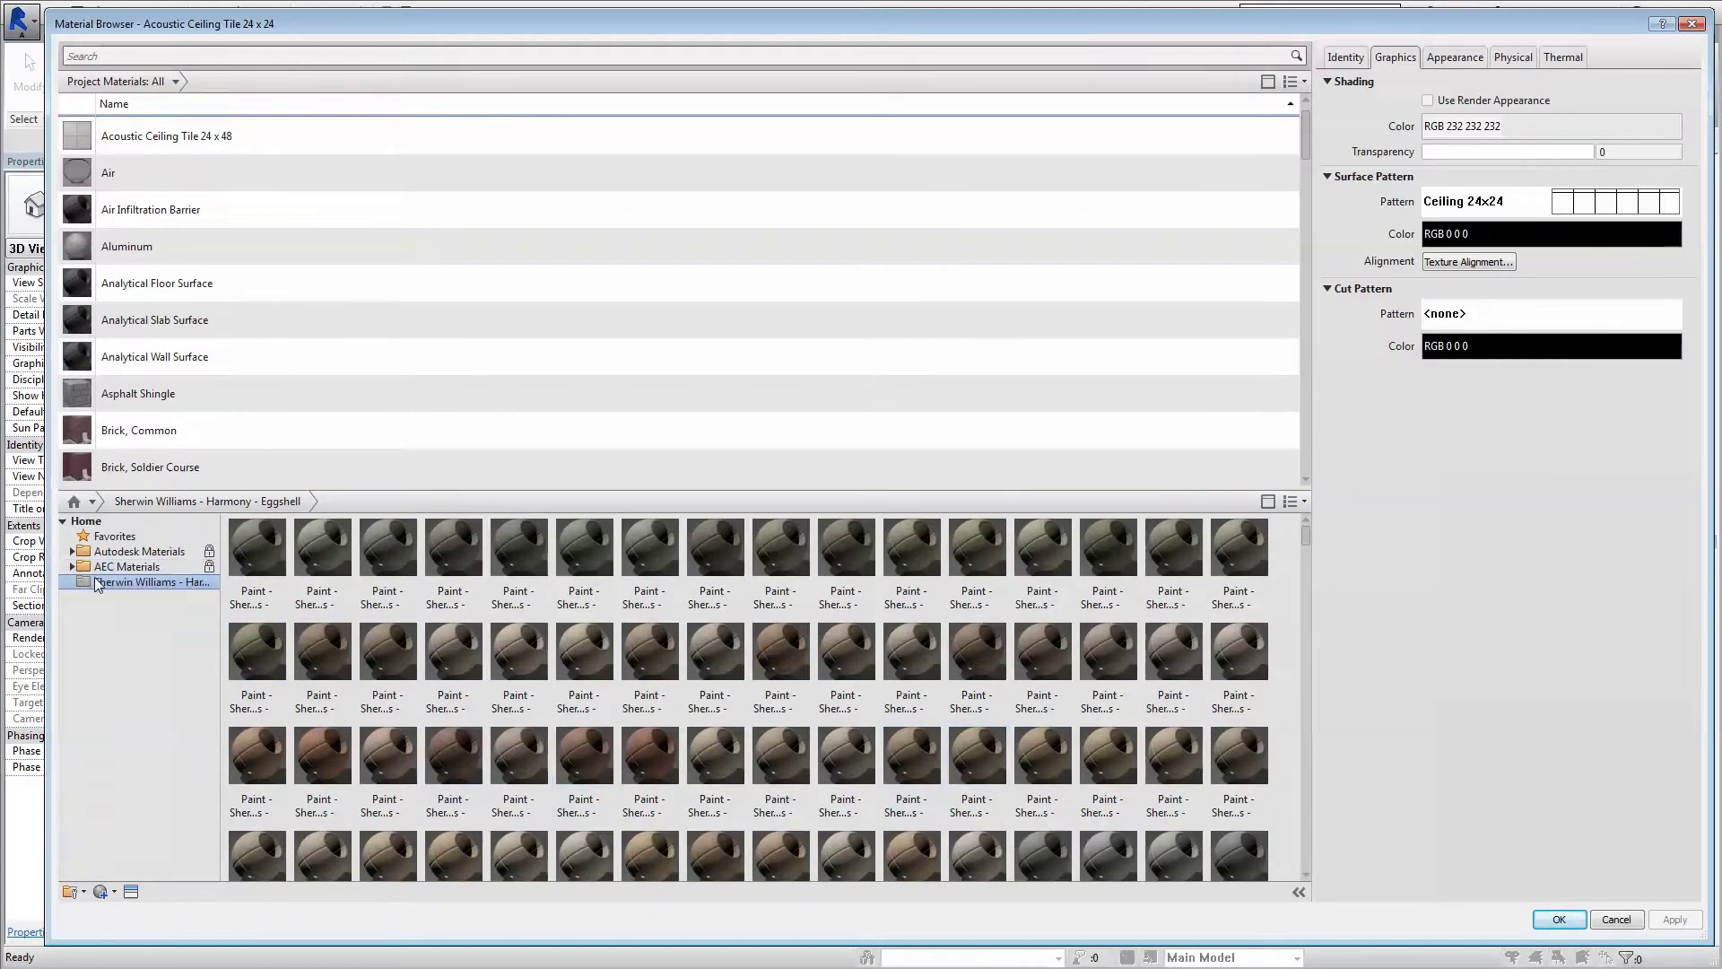
pyautogui.rightClick(102, 584)
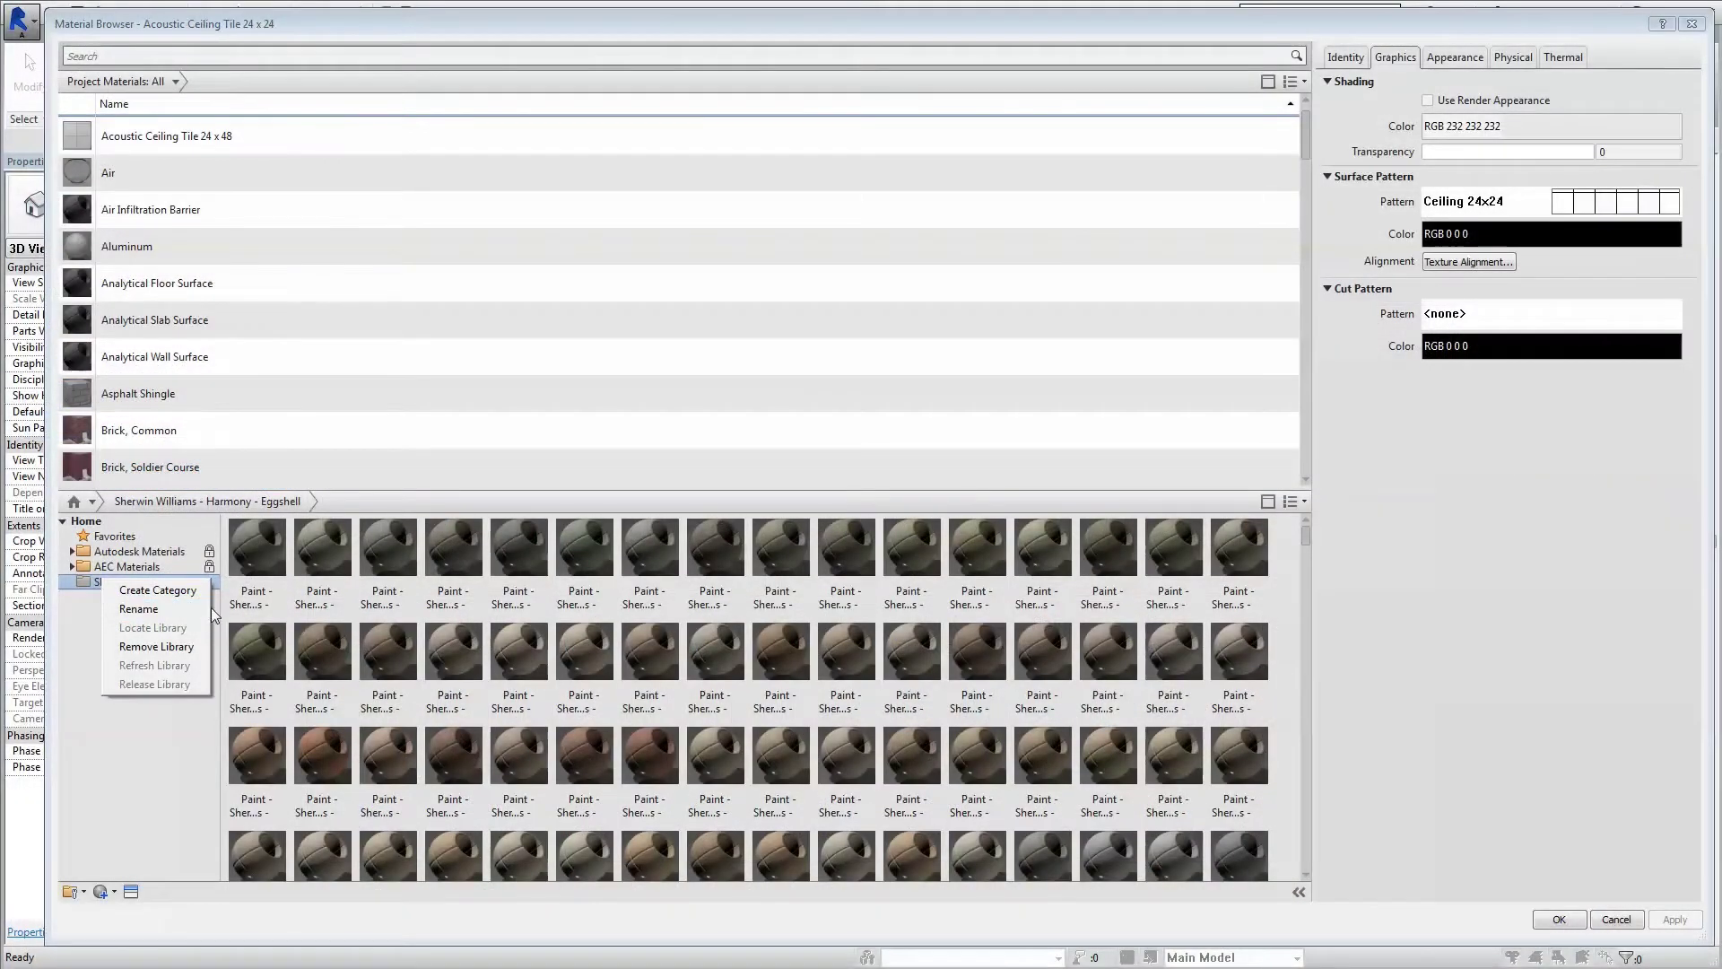
pyautogui.click(216, 616)
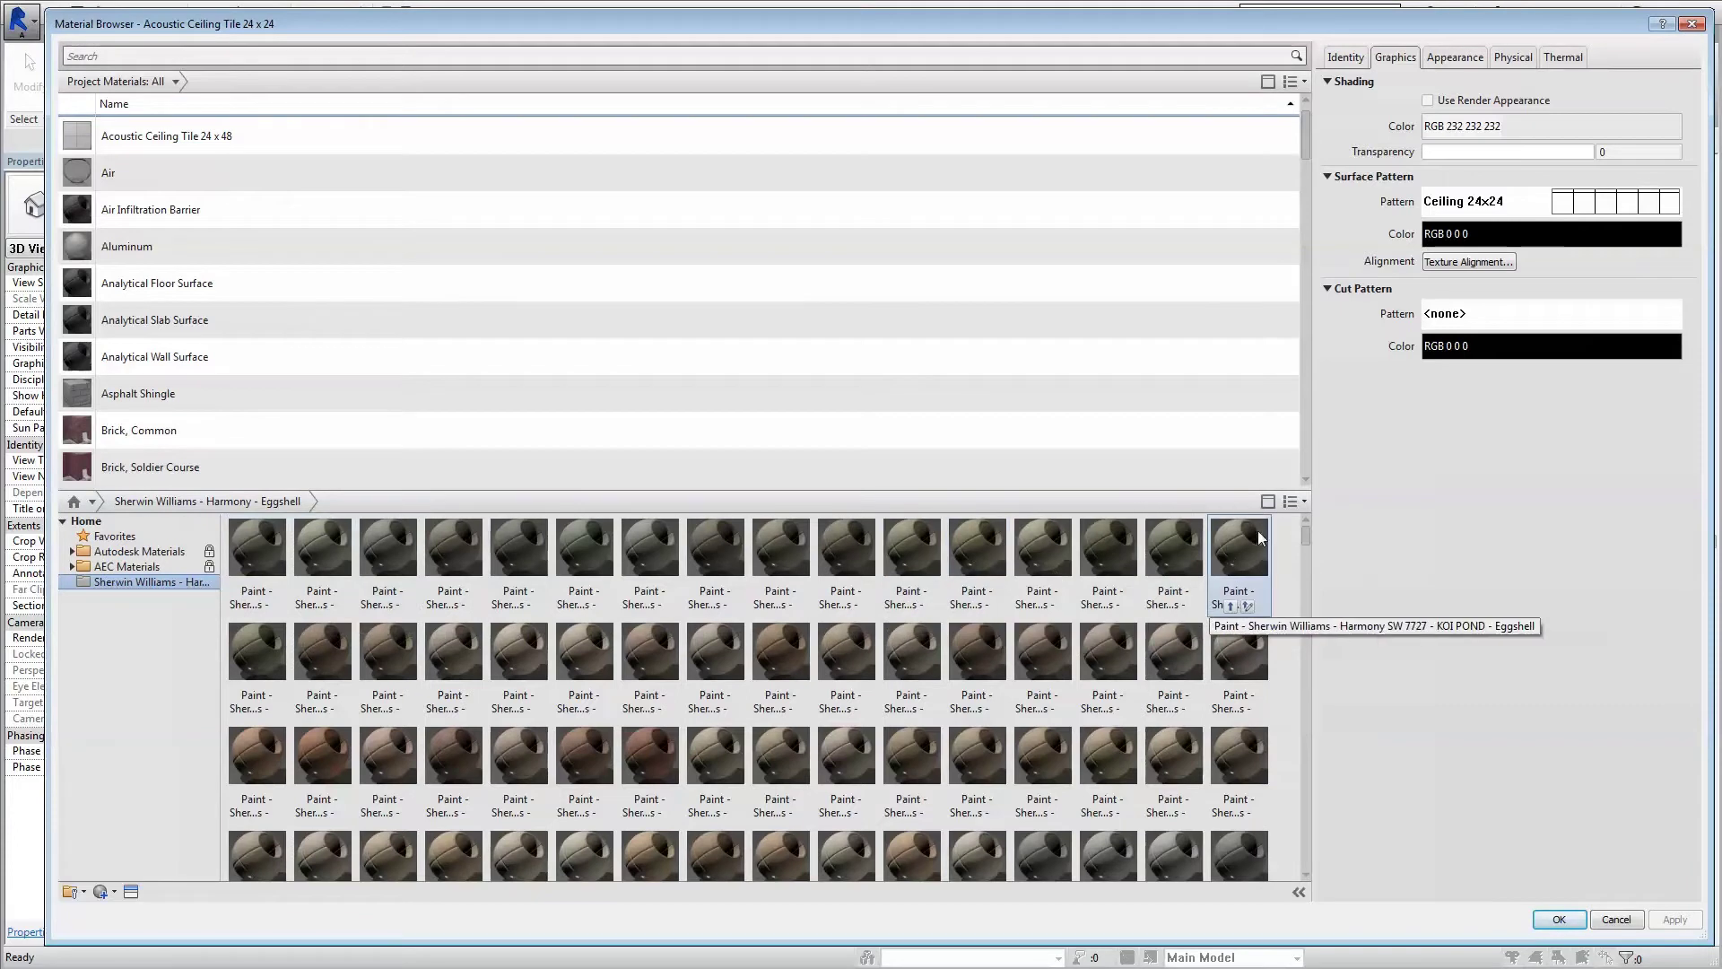
# - Show the Eggshell library as a 64 x 64 list sorted by Material Color
pyautogui.click(1296, 501)
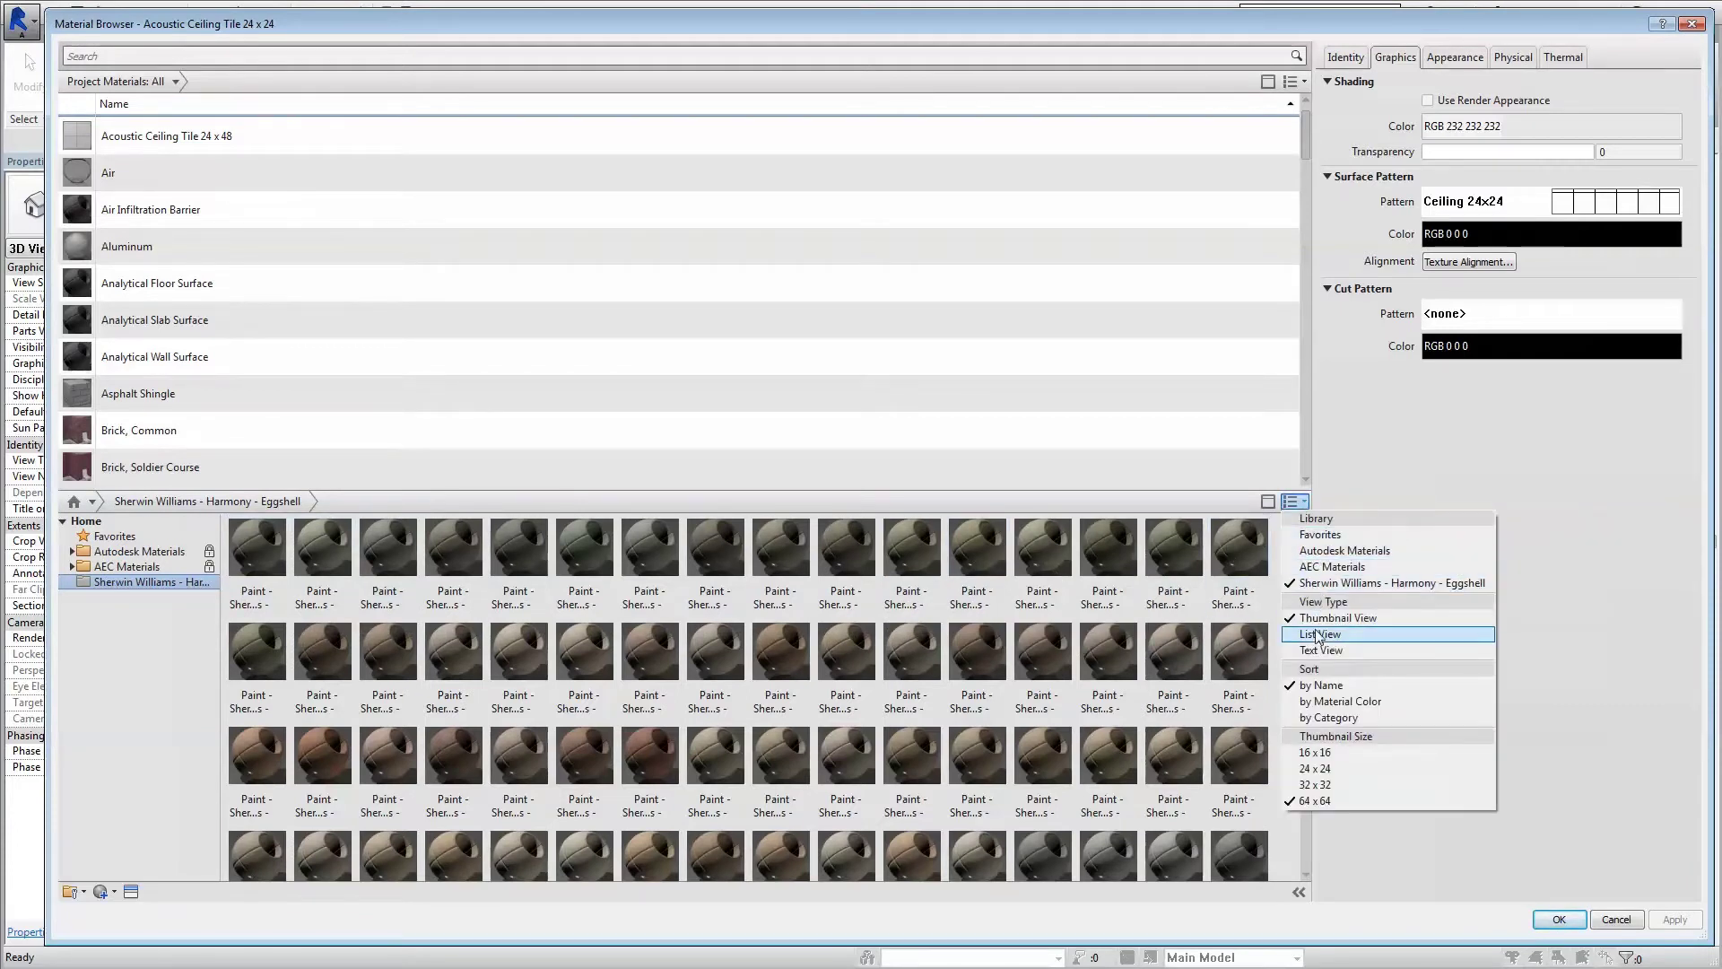
pyautogui.click(1318, 634)
pyautogui.click(1303, 504)
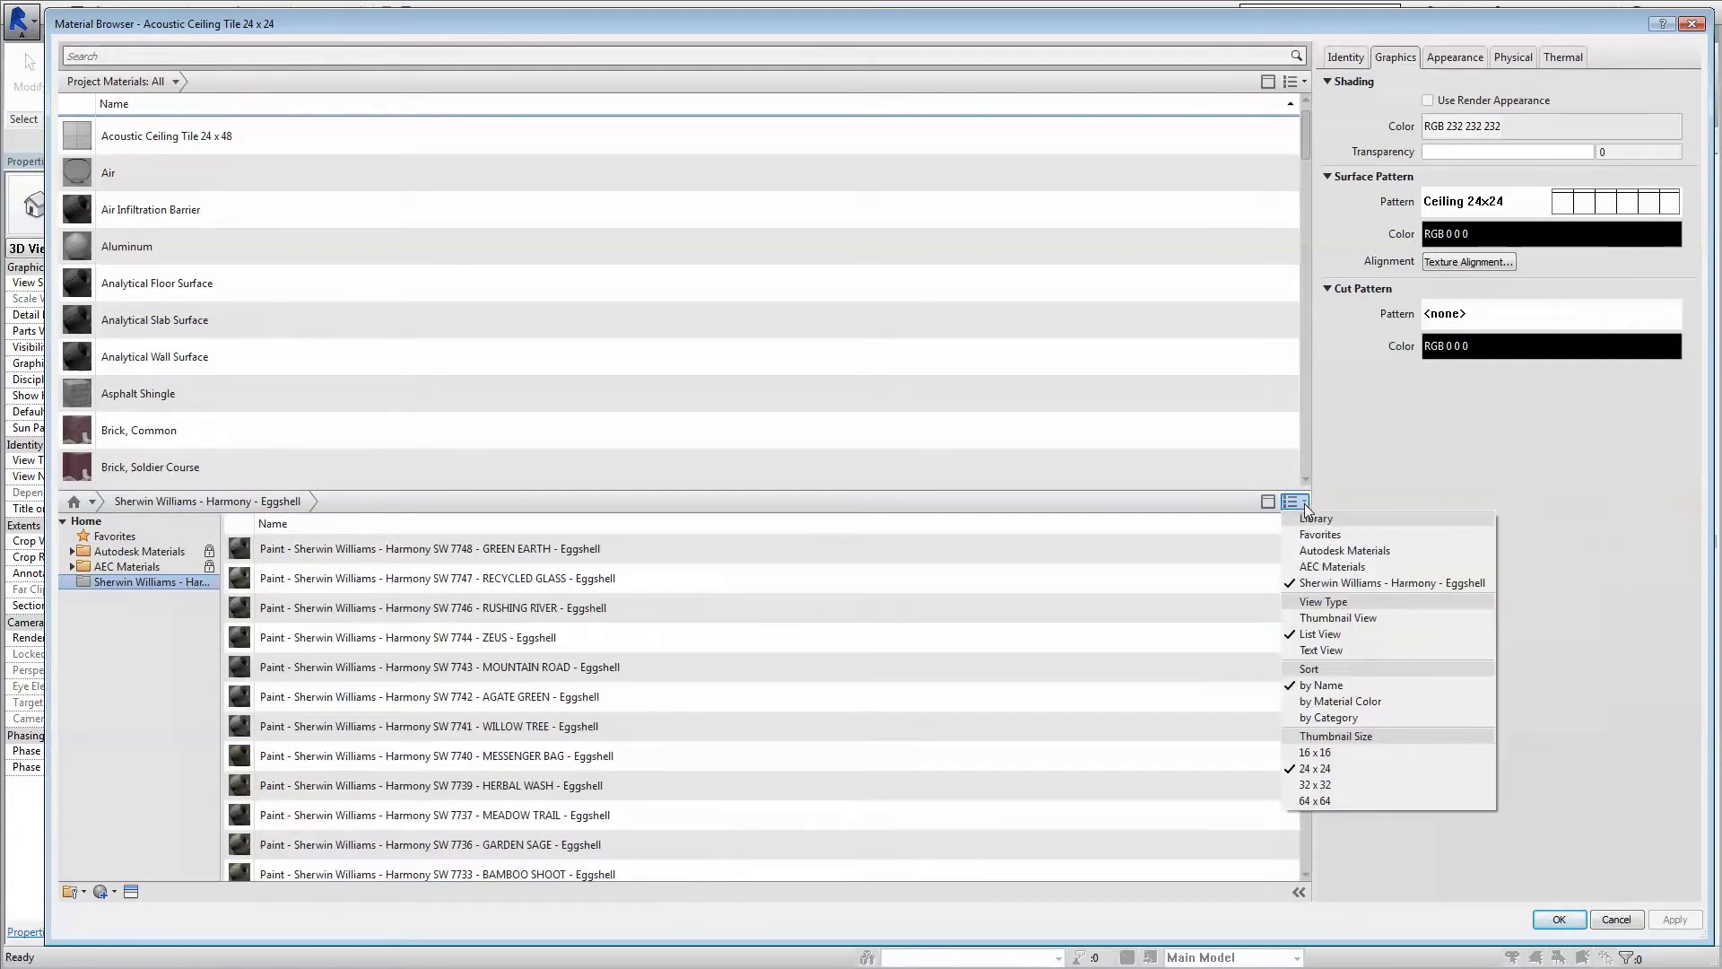
pyautogui.click(1324, 801)
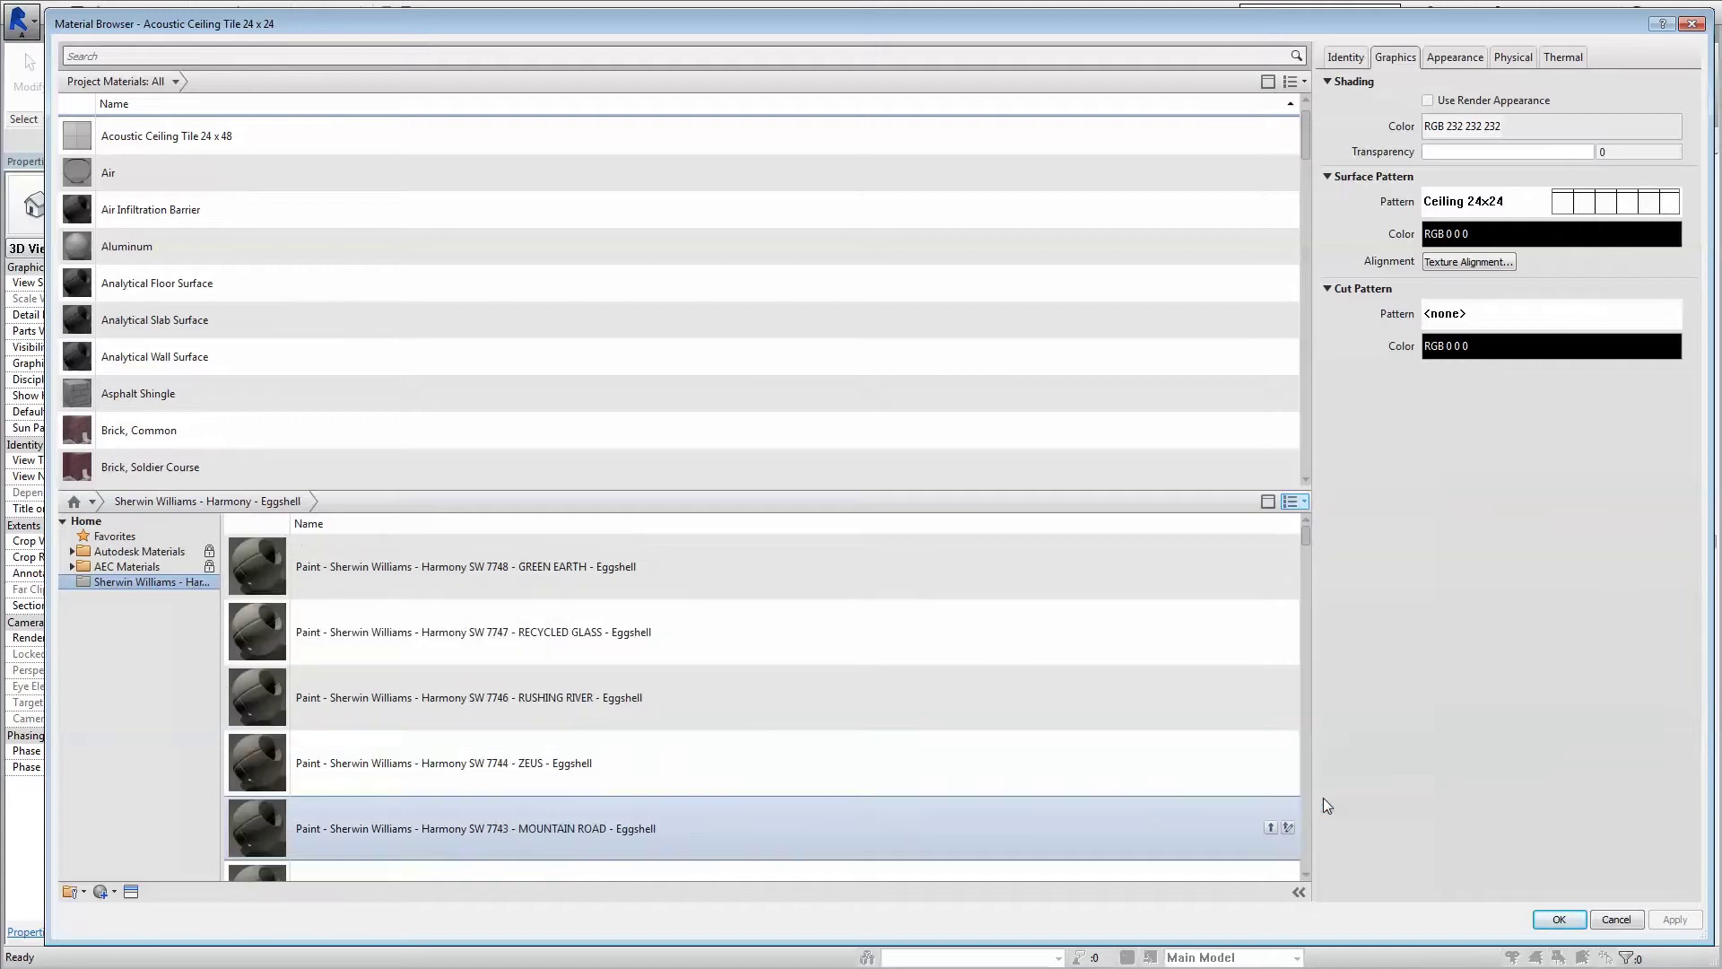
pyautogui.click(1305, 503)
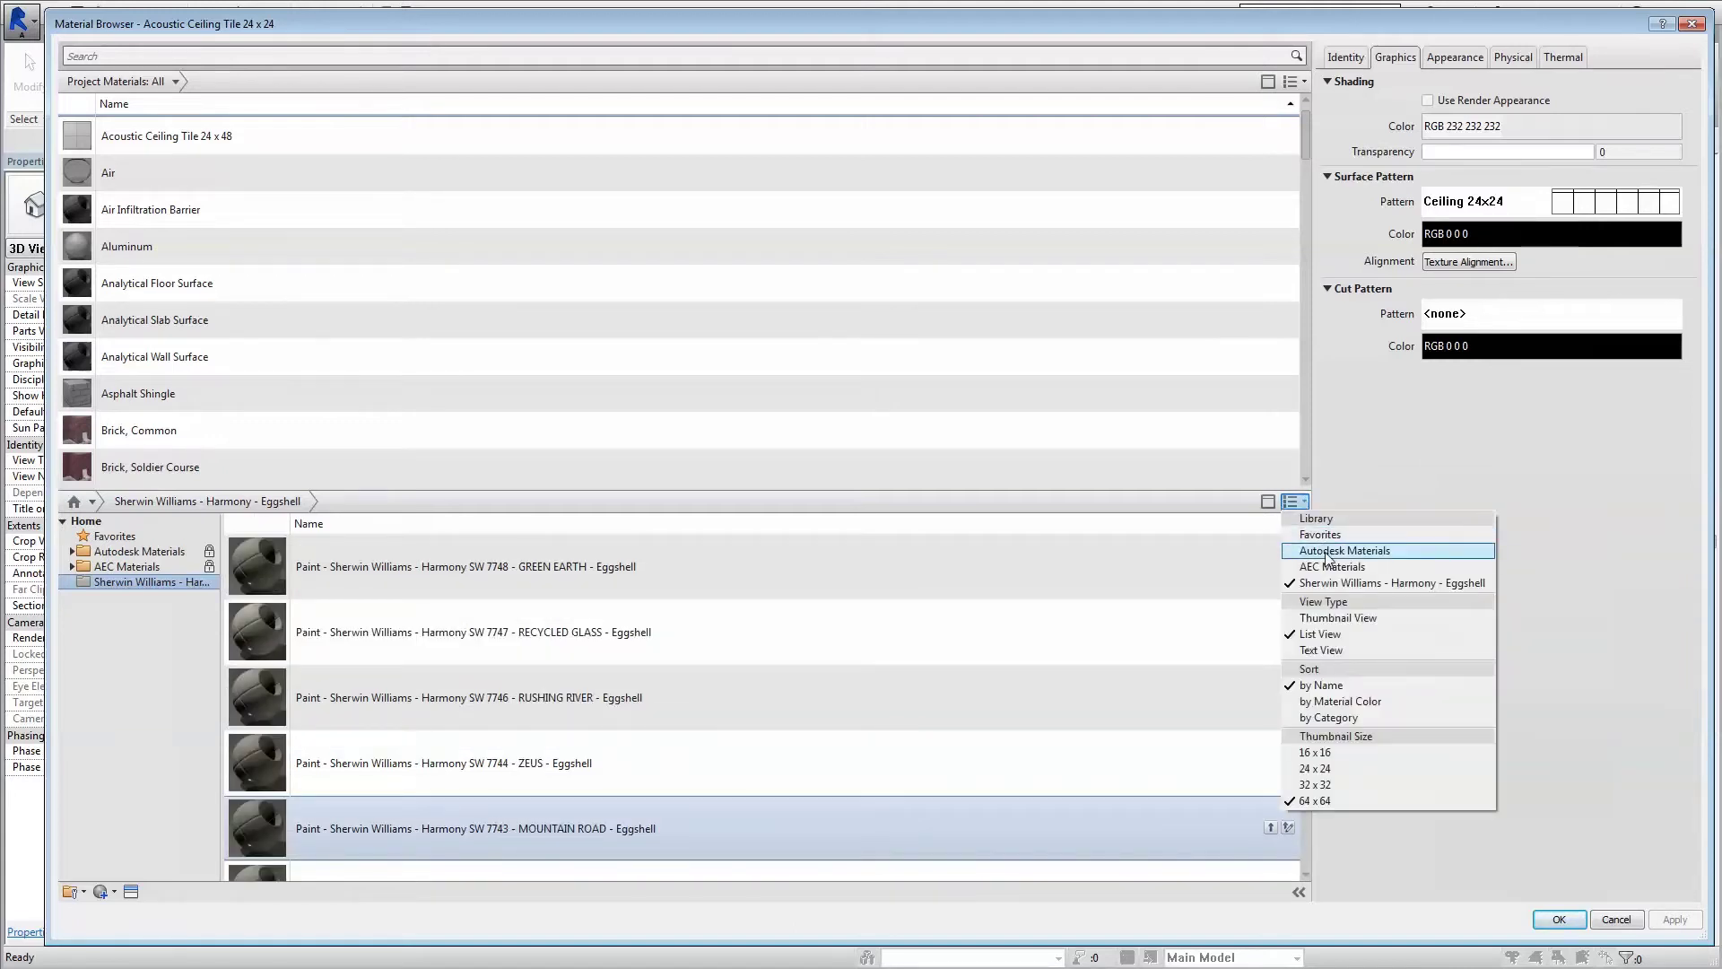
pyautogui.click(1327, 705)
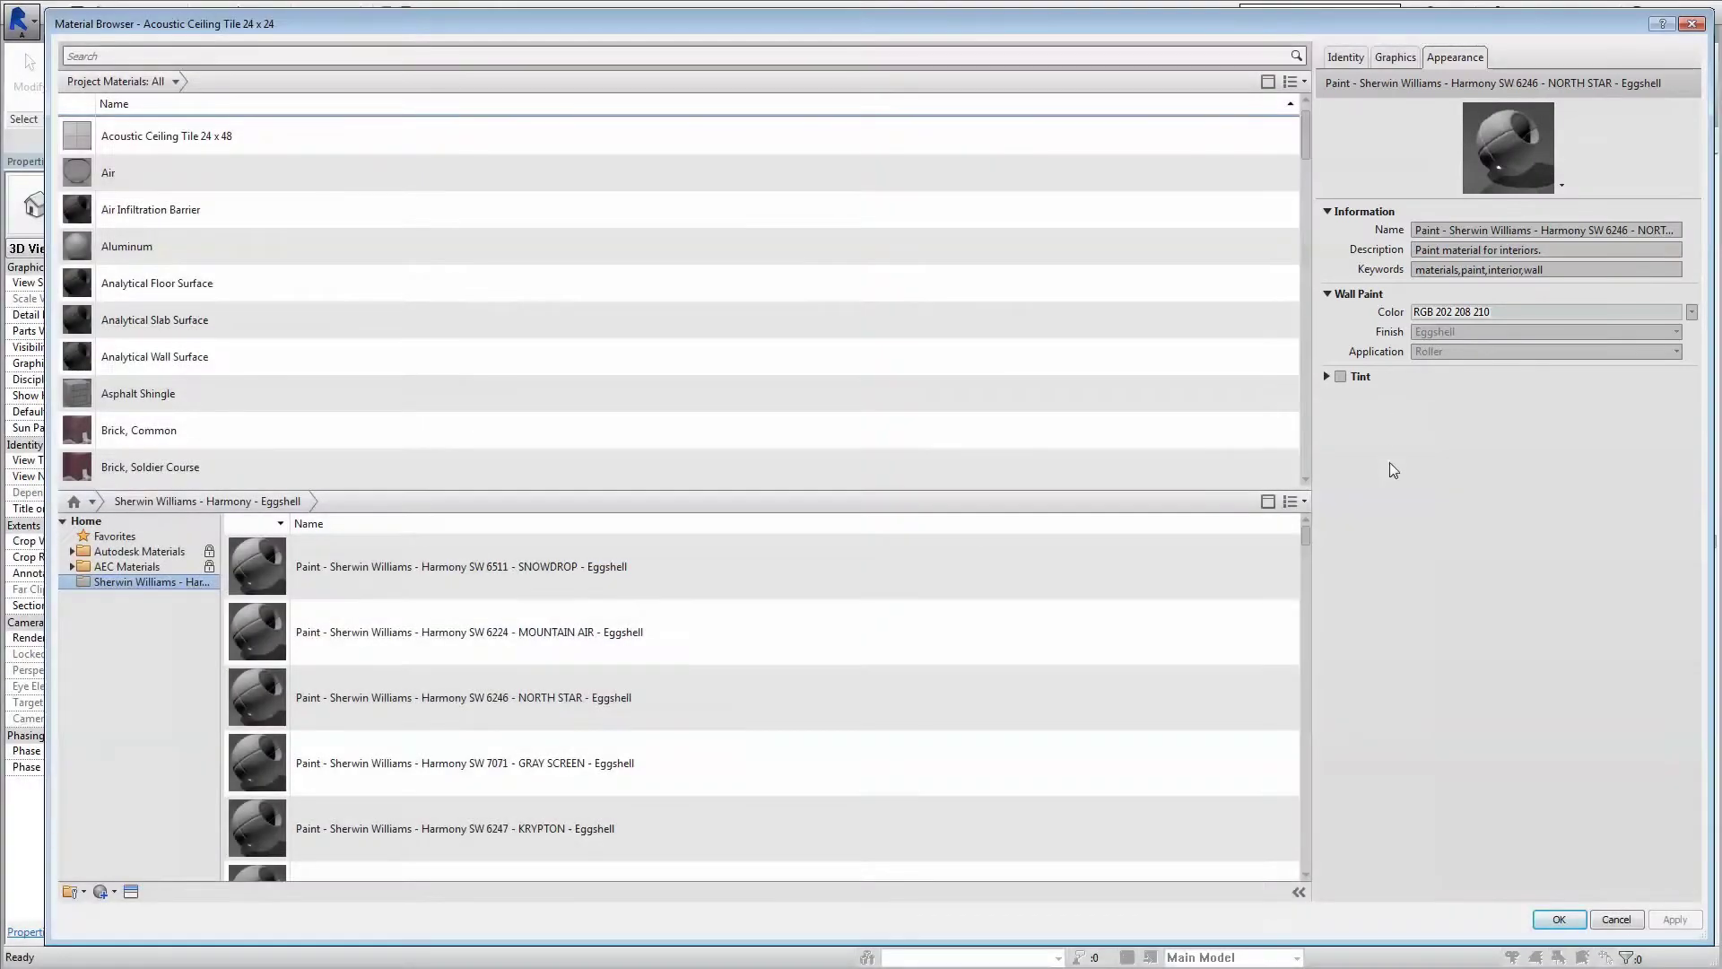
# - Add the MOUNTAIN AIR, PINK FLAMINGO and SPANGLE paints to the project
pyautogui.moveTo(1271, 628)
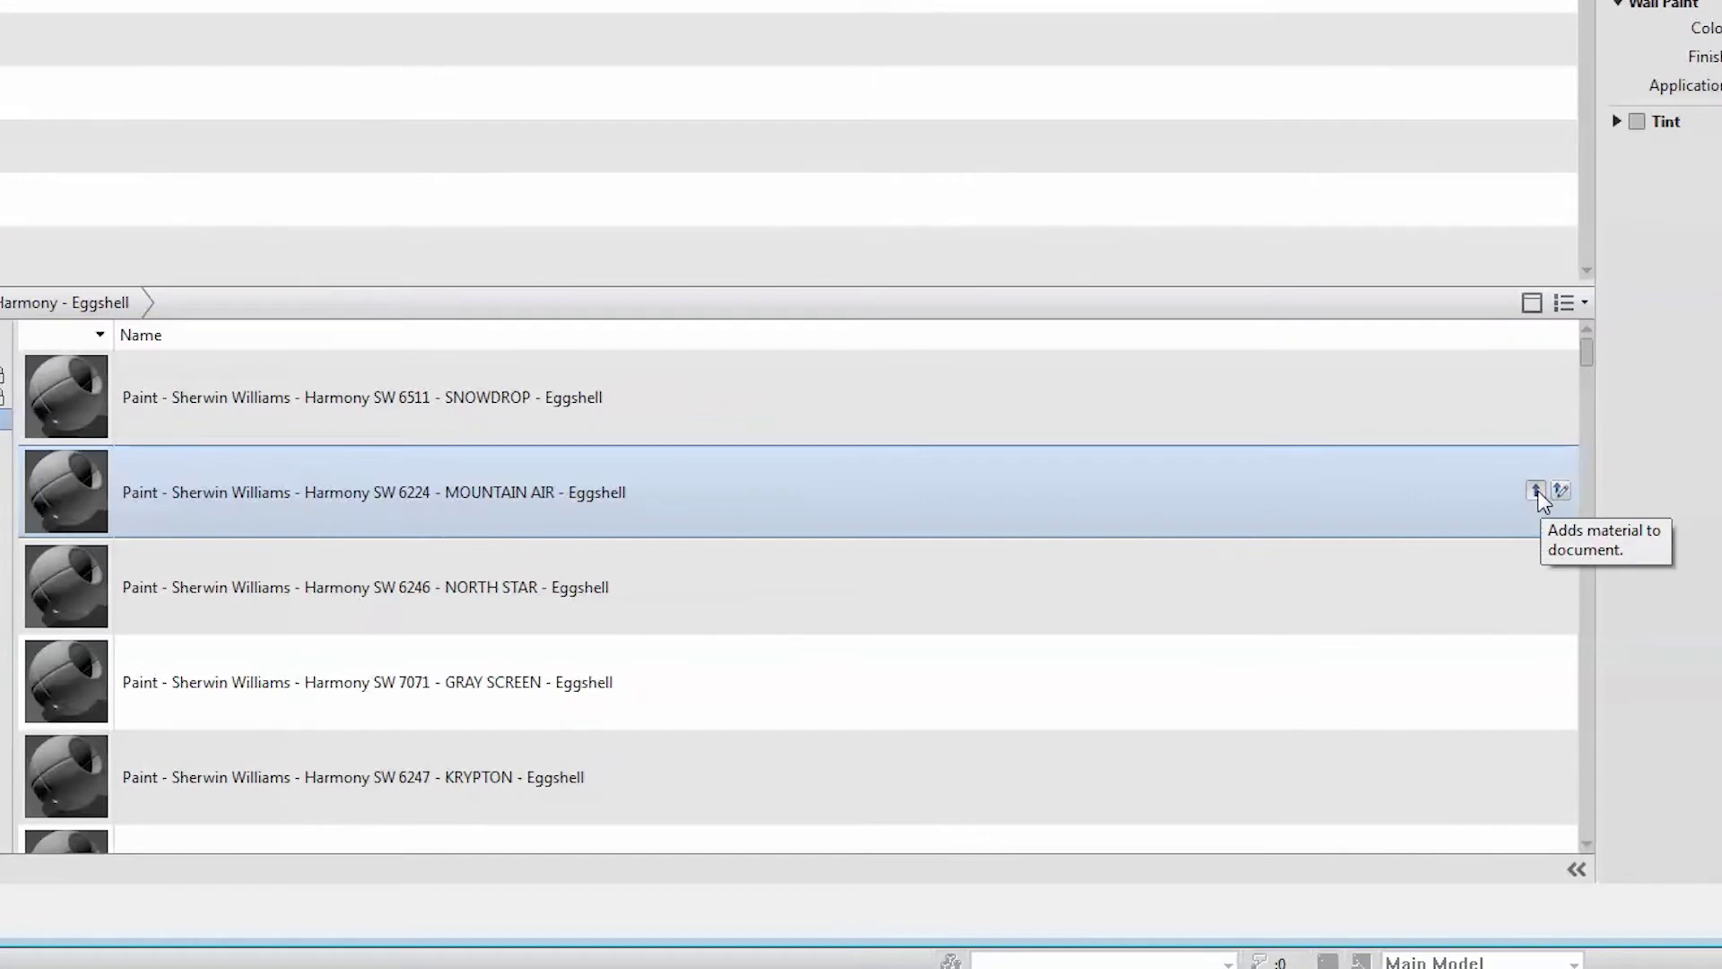
pyautogui.click(1536, 491)
pyautogui.scroll(-10, 1538, 502)
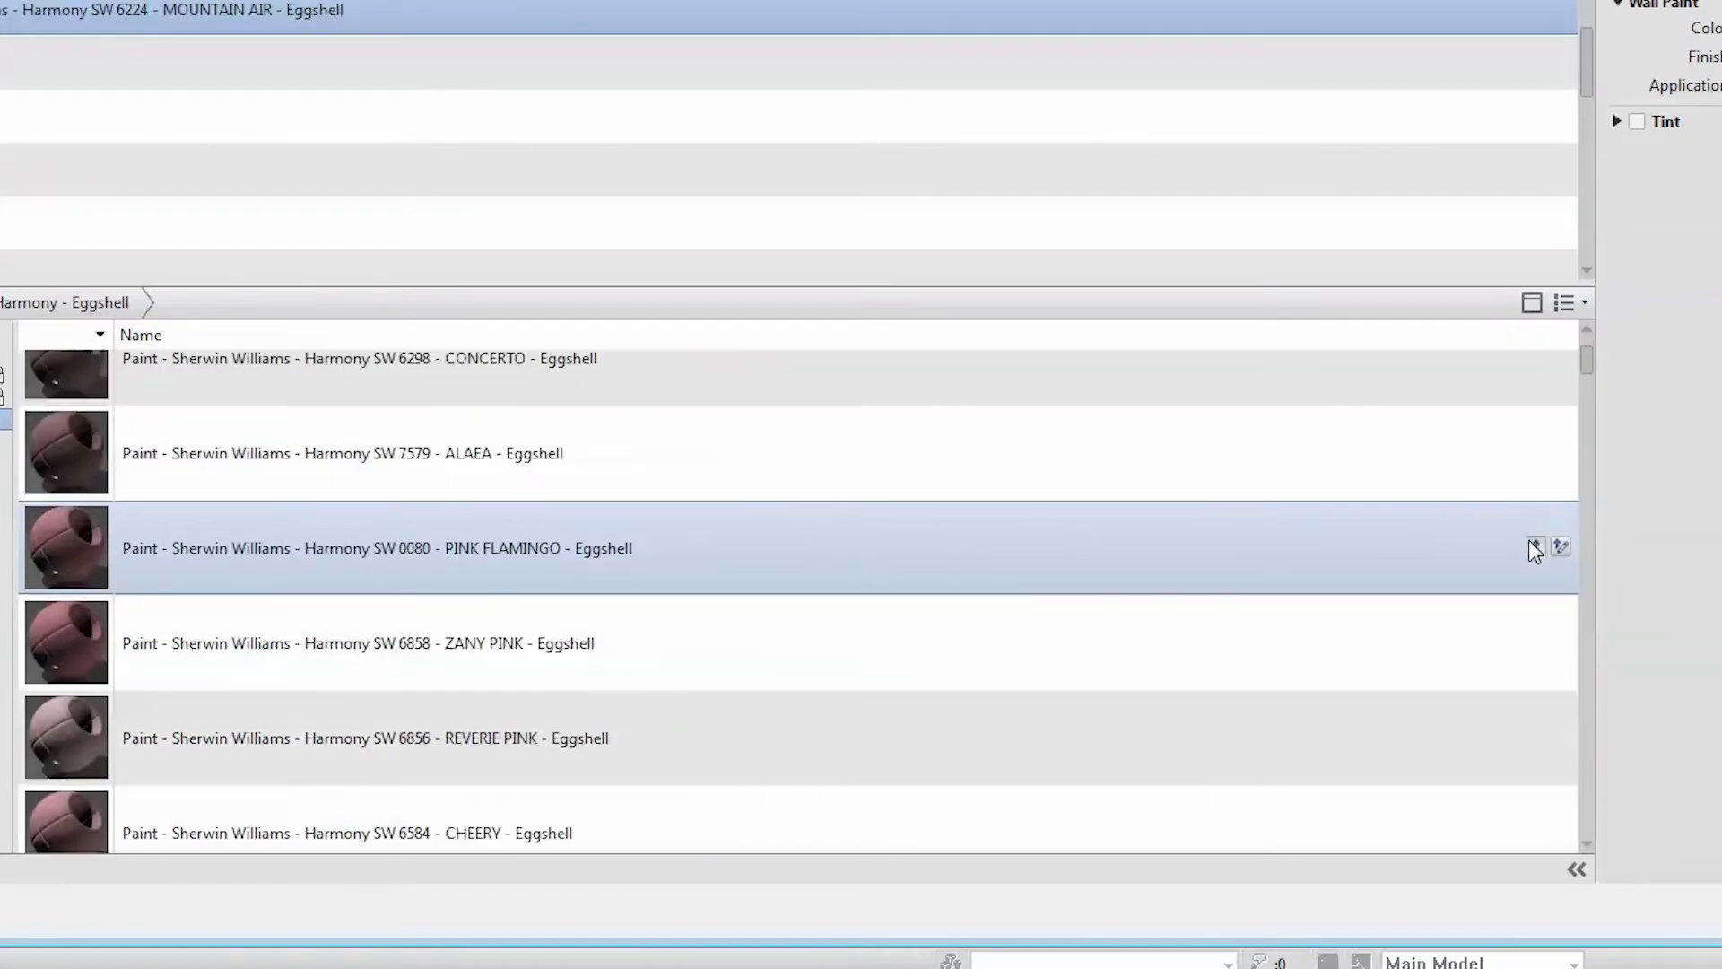
pyautogui.click(1535, 546)
pyautogui.scroll(-10, 1532, 556)
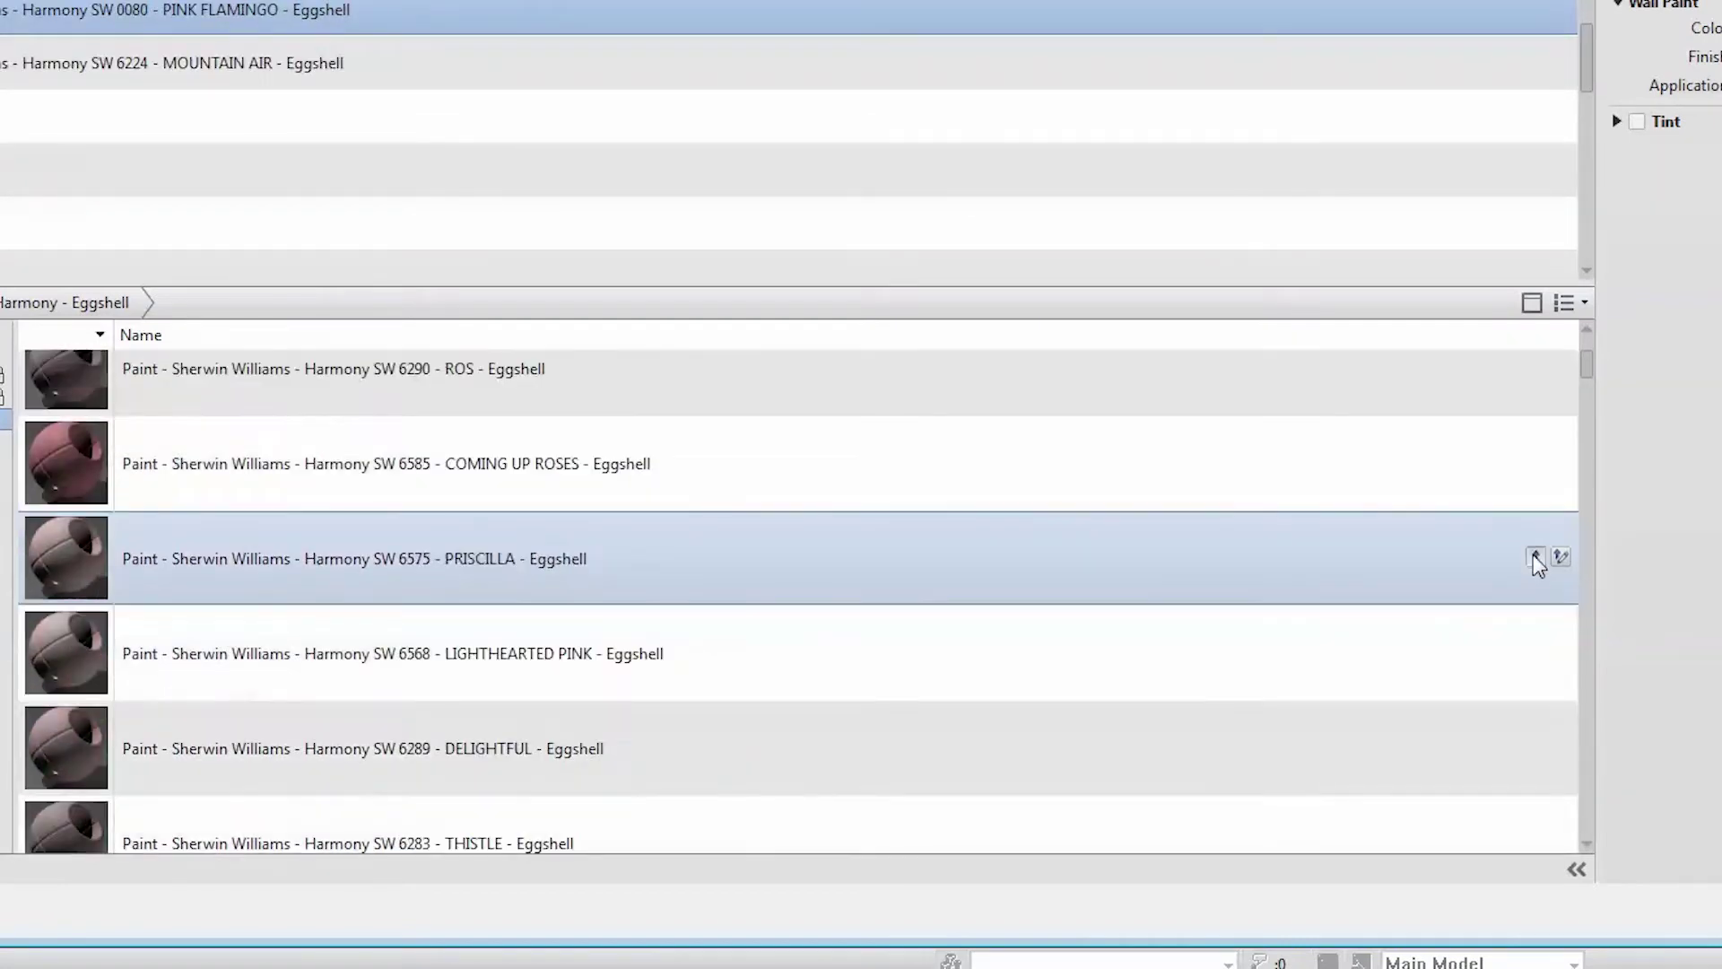
pyautogui.scroll(-6, 1526, 587)
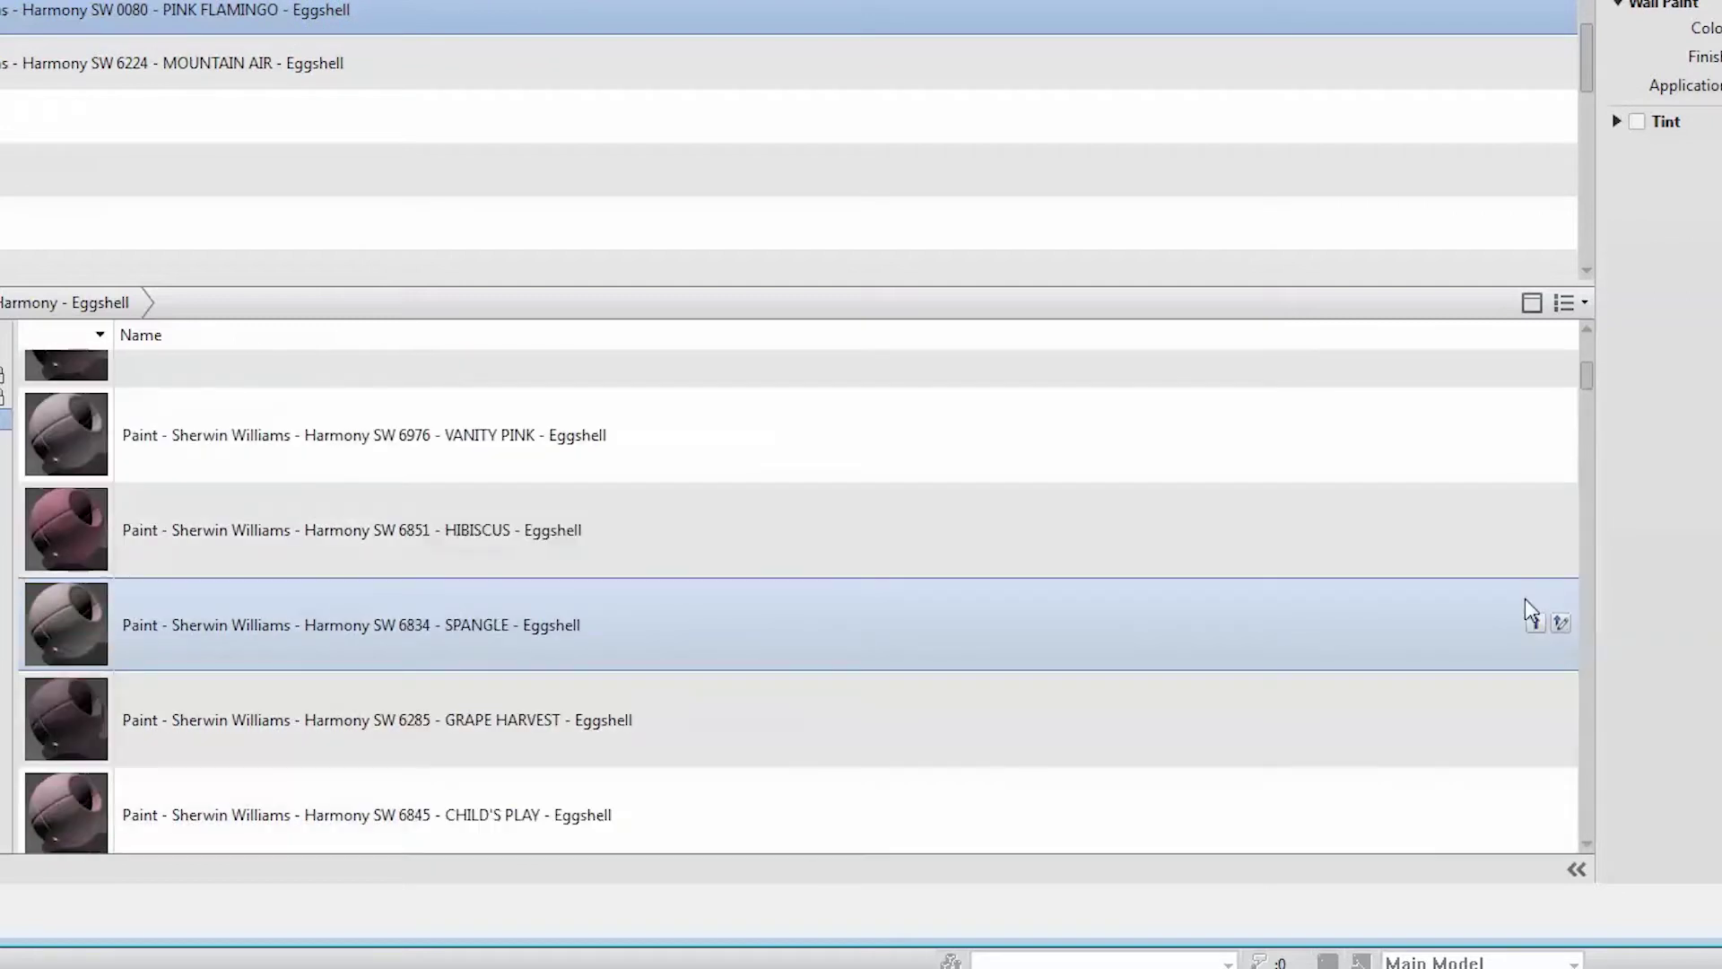
pyautogui.click(1535, 615)
# - Return the library to Thumbnail View and select the JARGON JADE paint
pyautogui.click(1292, 502)
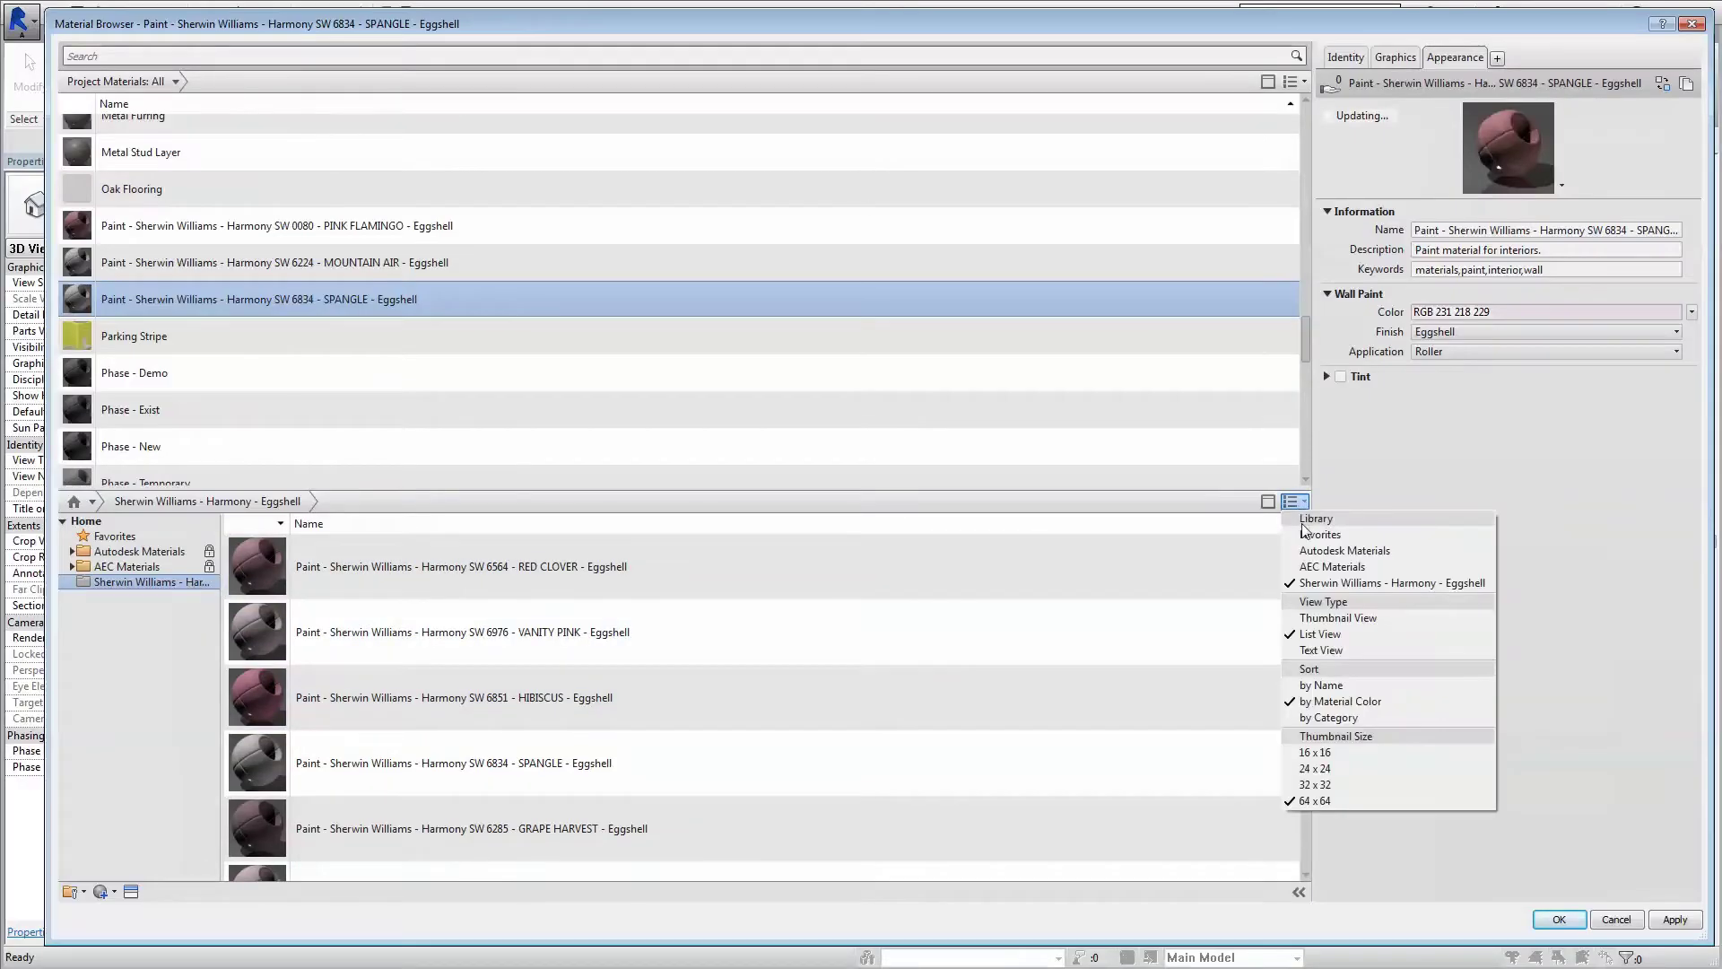
pyautogui.click(1302, 618)
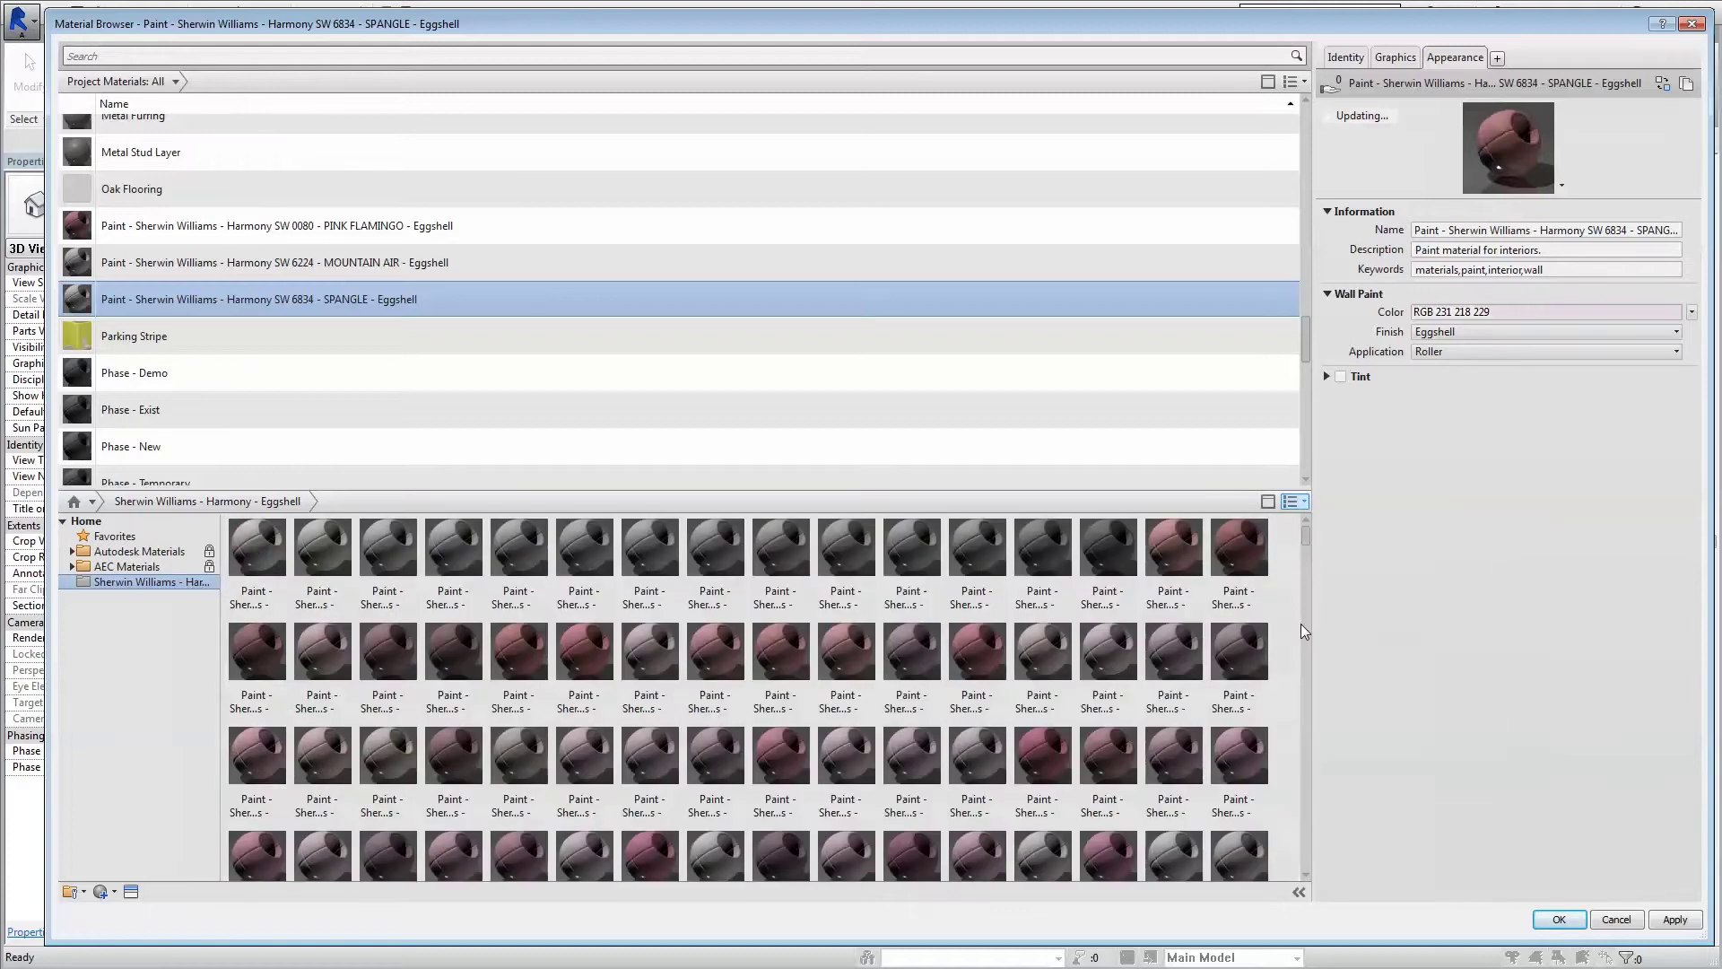
pyautogui.moveTo(1304, 548); pyautogui.dragTo(1302, 617)
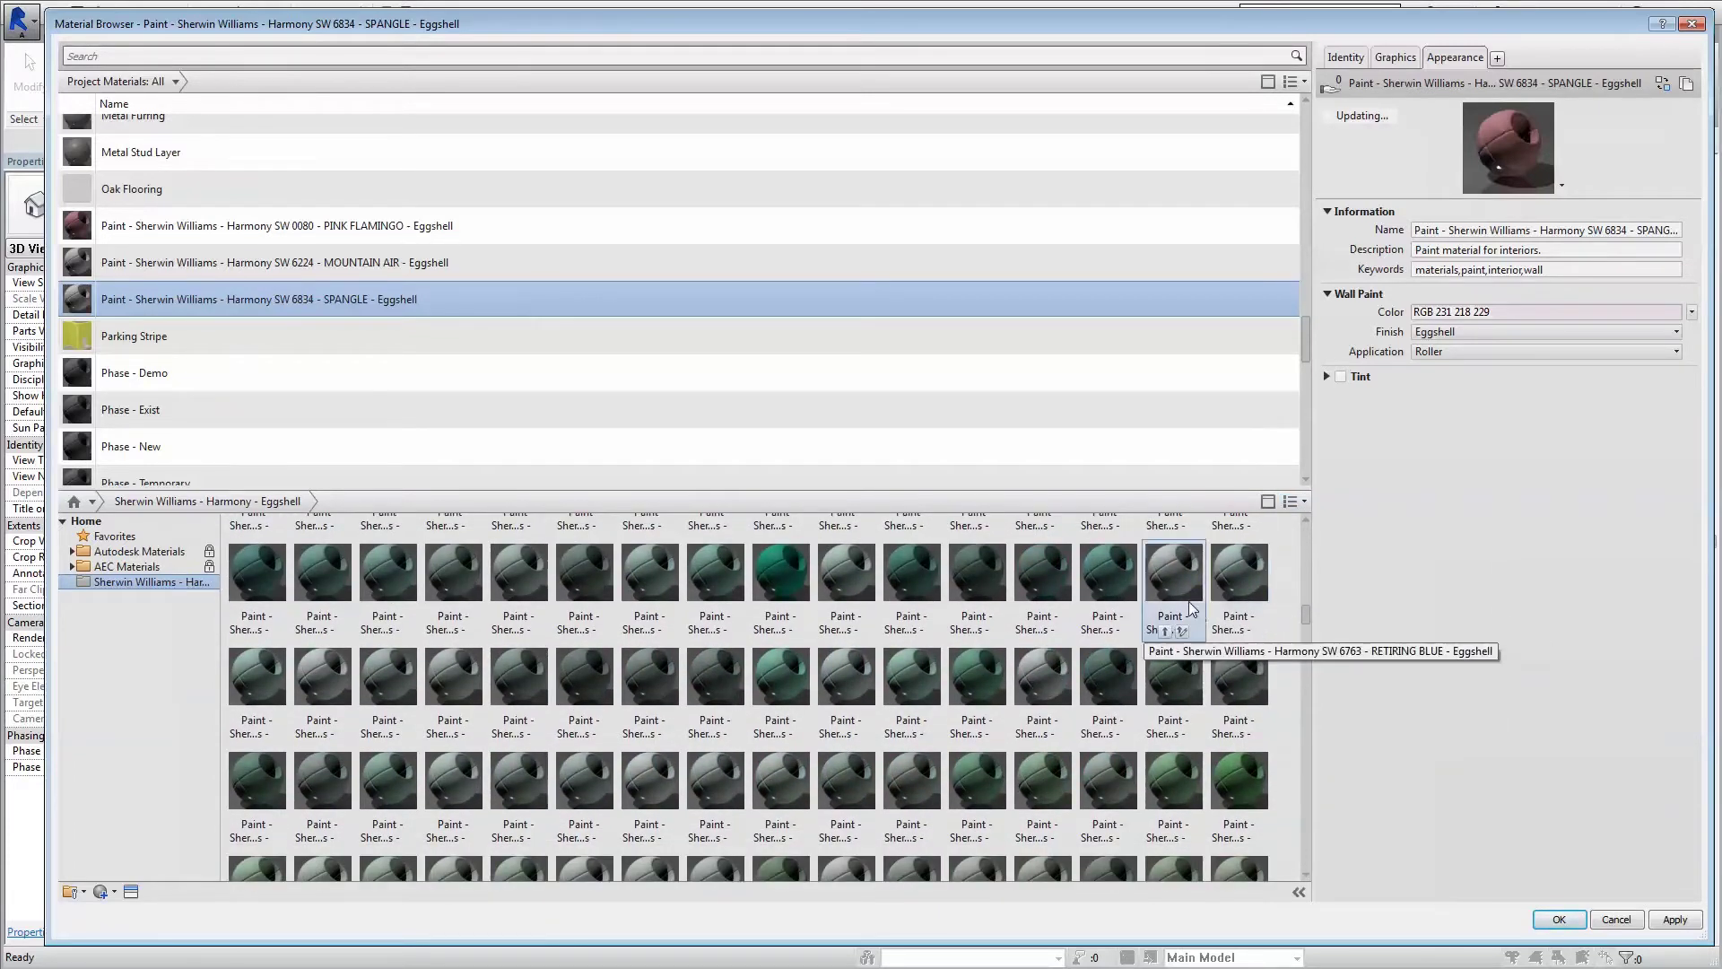
pyautogui.click(1111, 582)
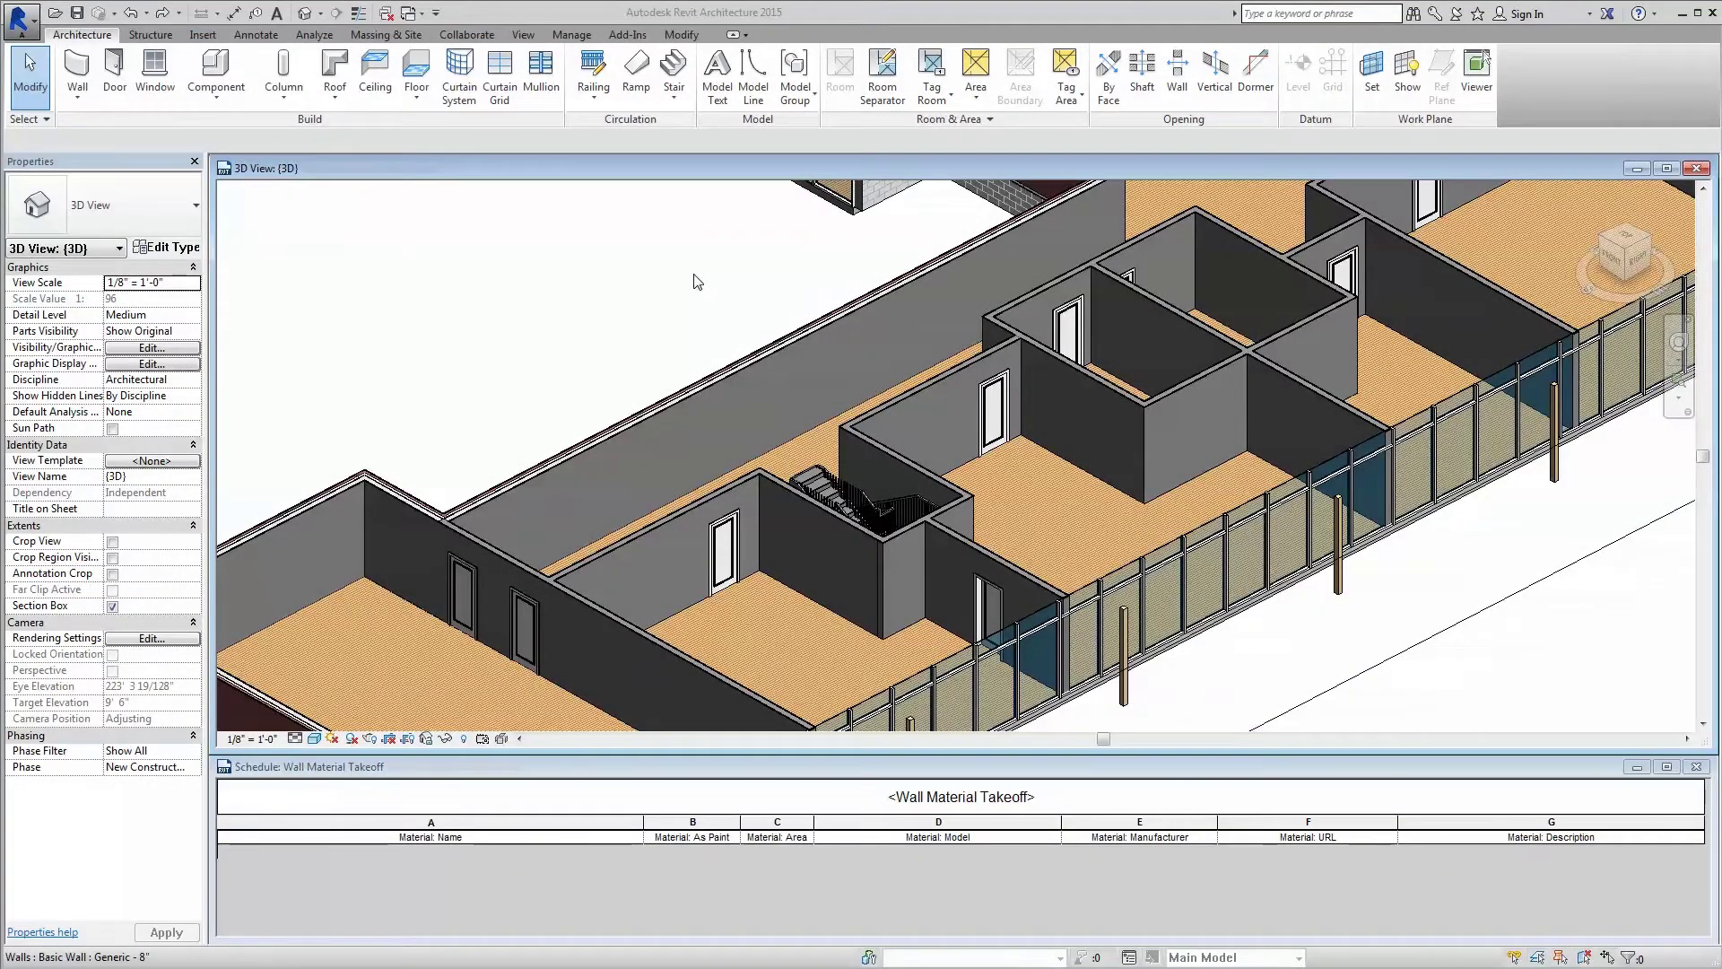
# - Start the Paint tool, filter for Sherwin Williams and paint four wall faces FLYWAY blue
pyautogui.click(681, 35)
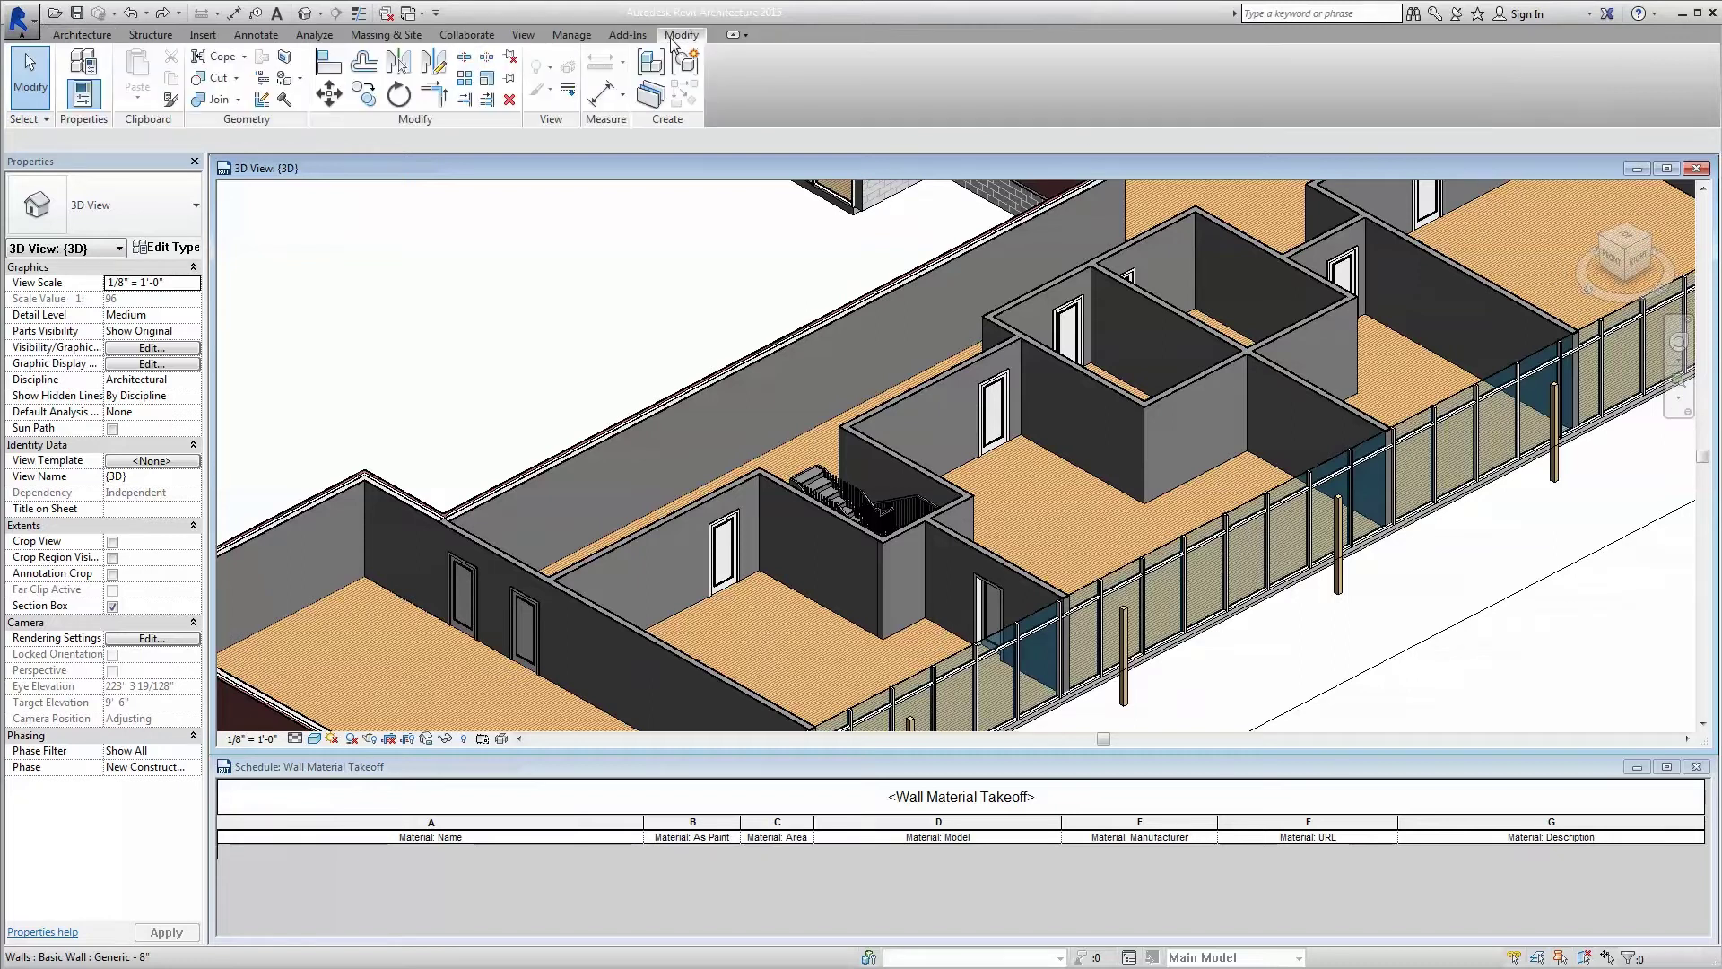
pyautogui.click(285, 78)
pyautogui.write('She')
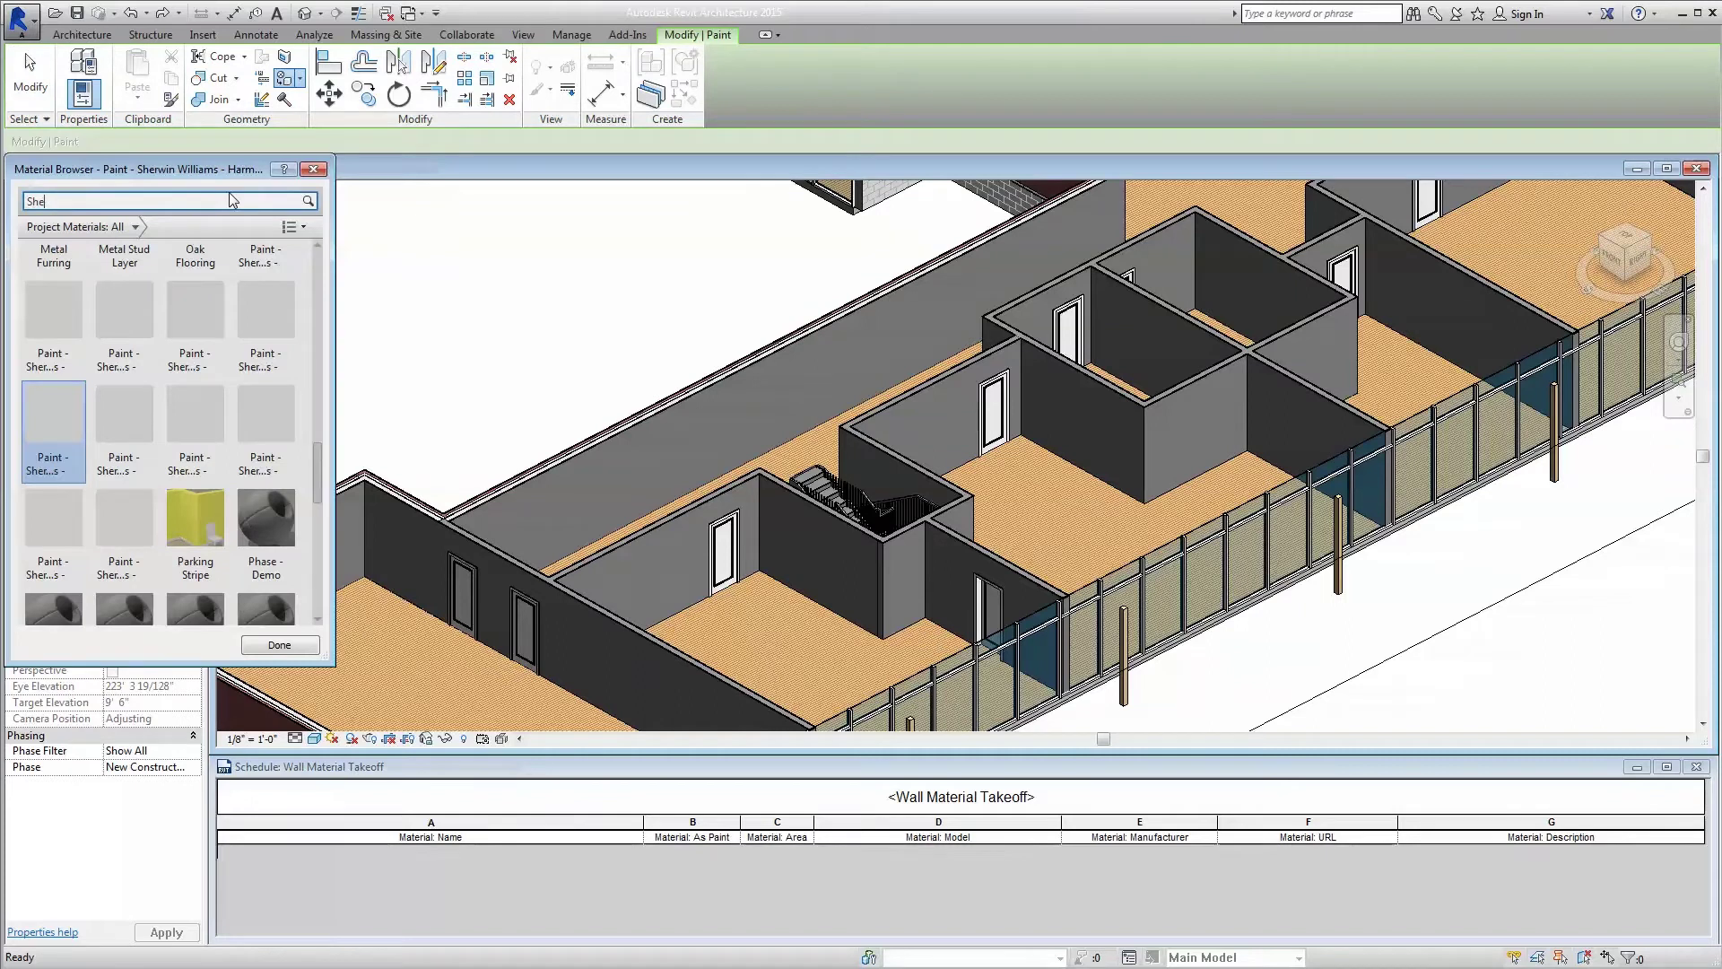
pyautogui.write('rwin Williams')
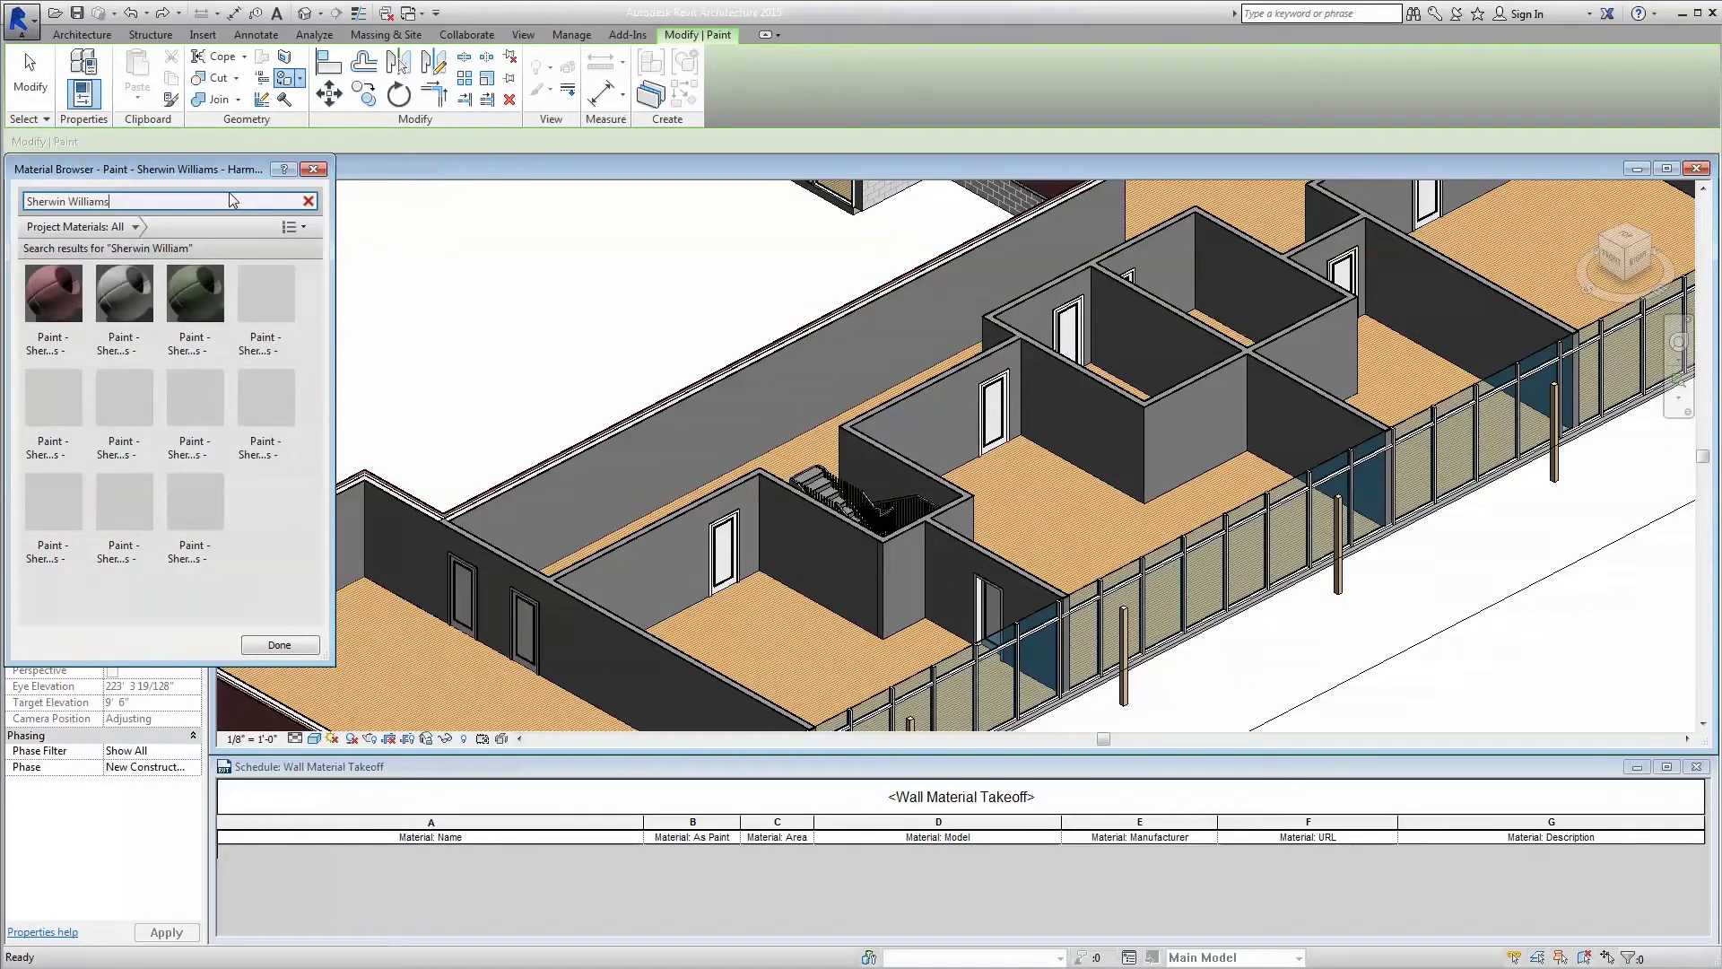
pyautogui.click(259, 403)
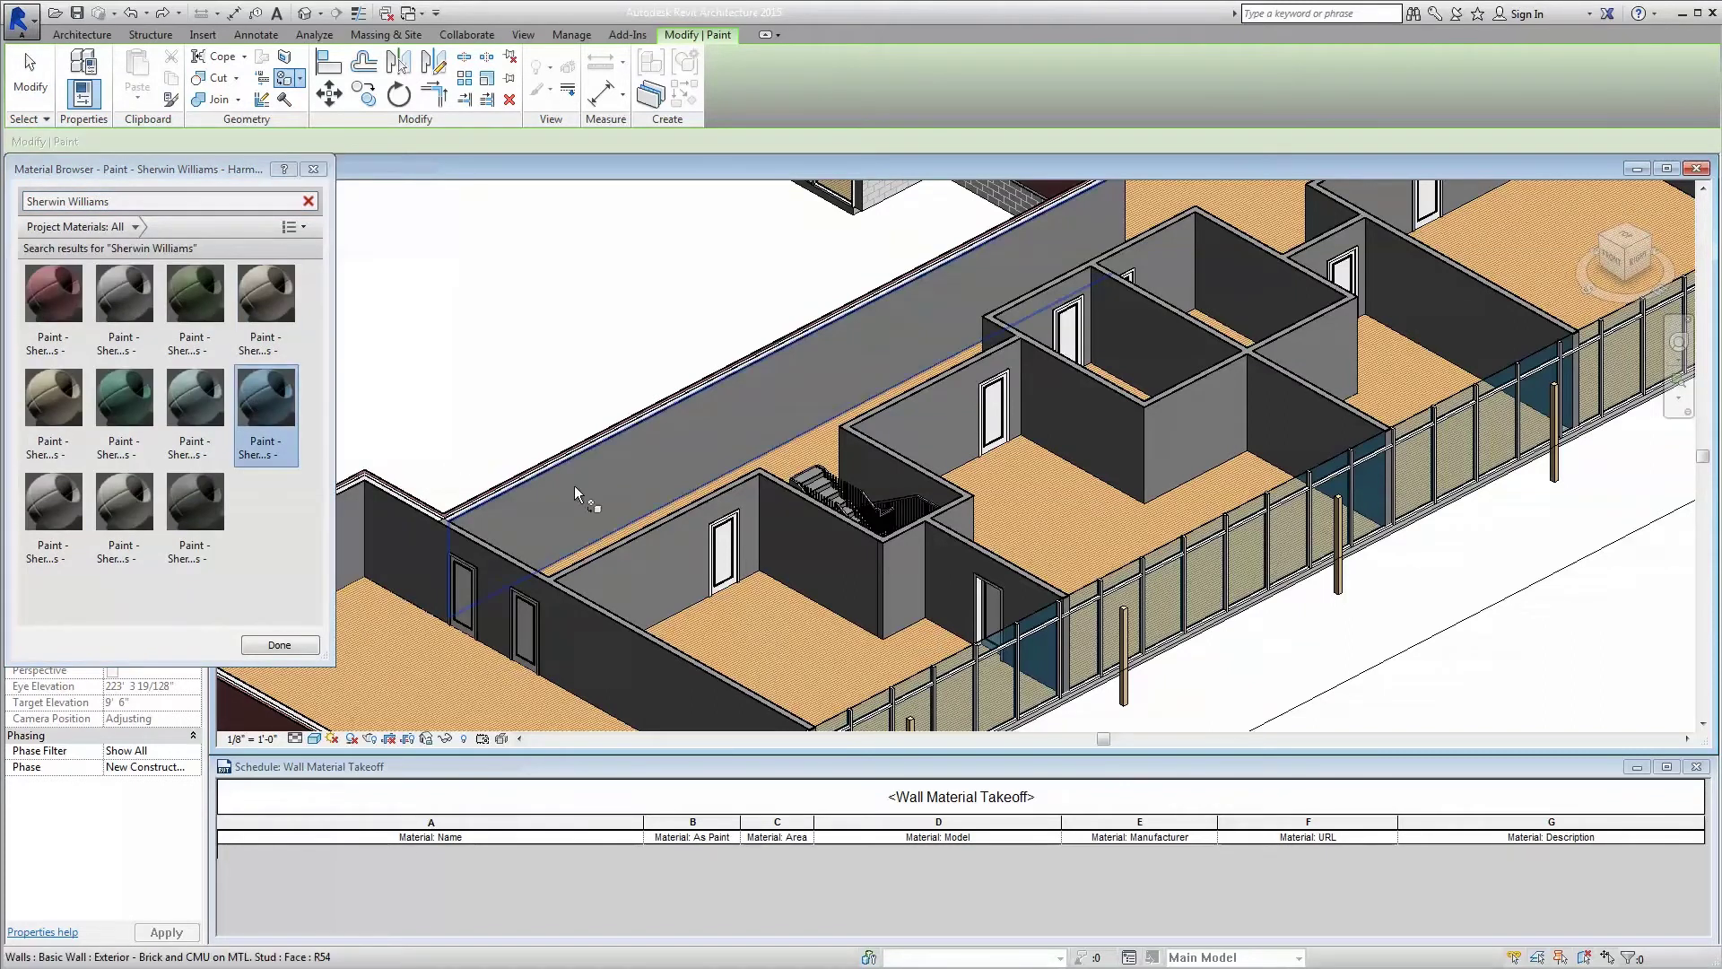
pyautogui.scroll(5, 560, 511)
pyautogui.click(554, 510)
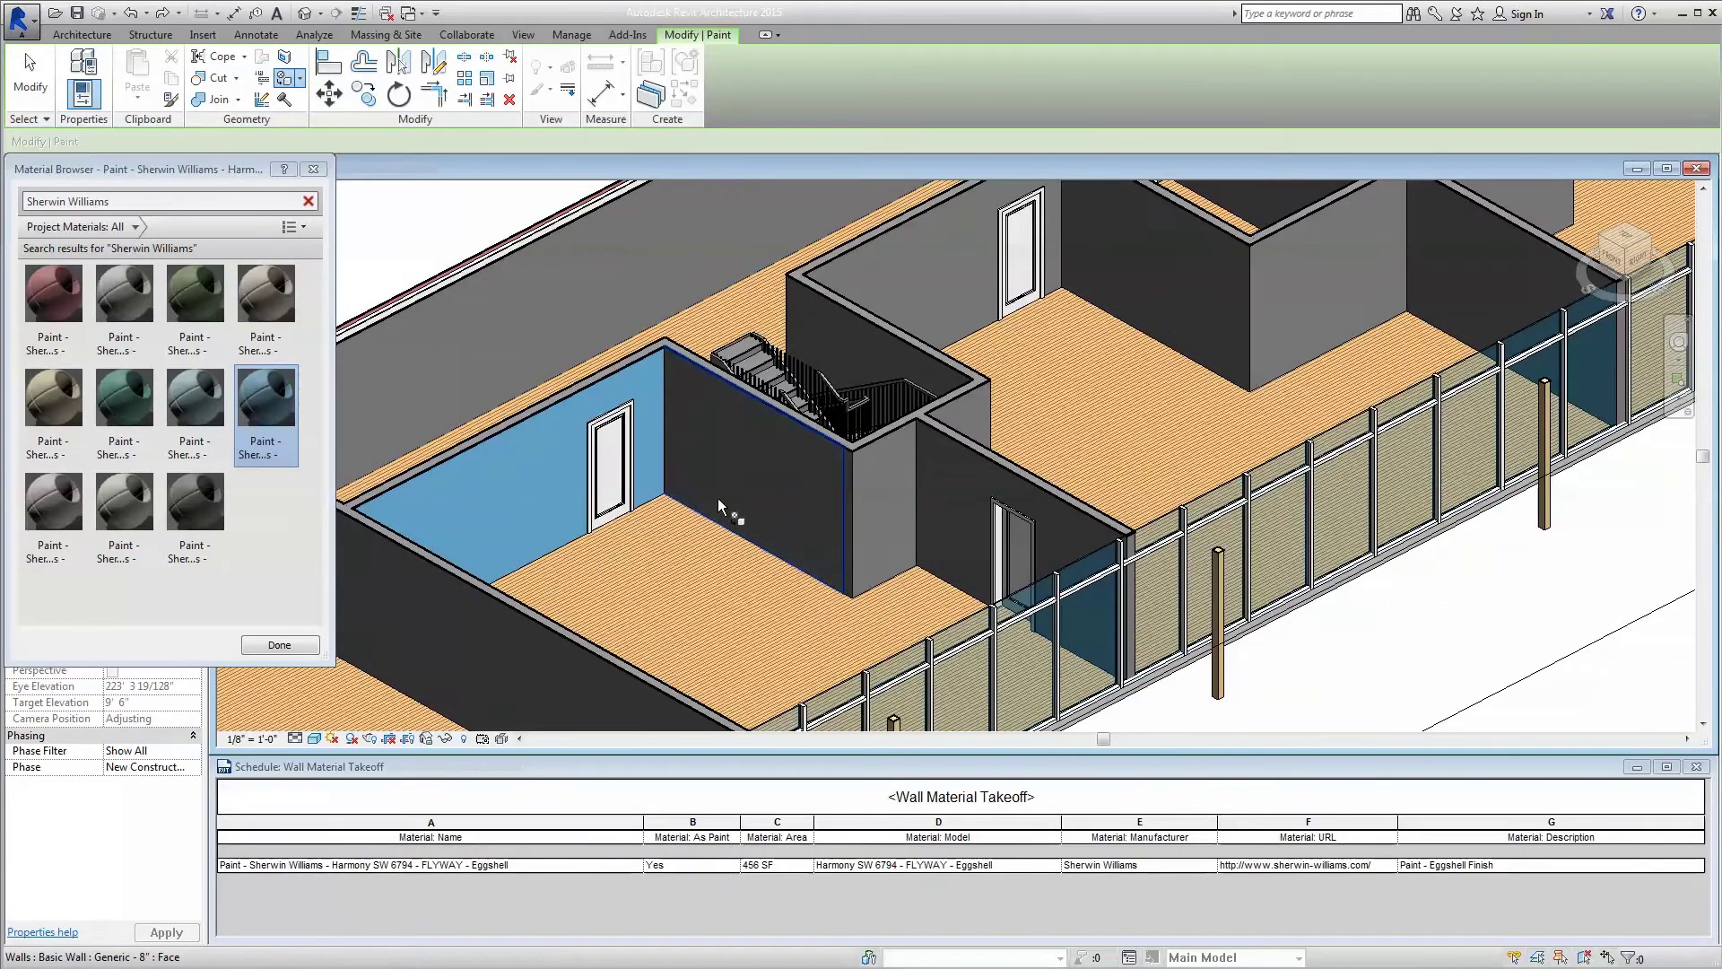
pyautogui.click(717, 498)
pyautogui.click(884, 497)
pyautogui.click(934, 501)
# - Paint four wall faces of the next room JARGON JADE
pyautogui.moveTo(934, 500)
pyautogui.mouseDown(button='middle')
pyautogui.moveTo(684, 546)
pyautogui.moveTo(617, 605)
pyautogui.mouseUp(button='middle')
pyautogui.click(125, 399)
pyautogui.click(587, 393)
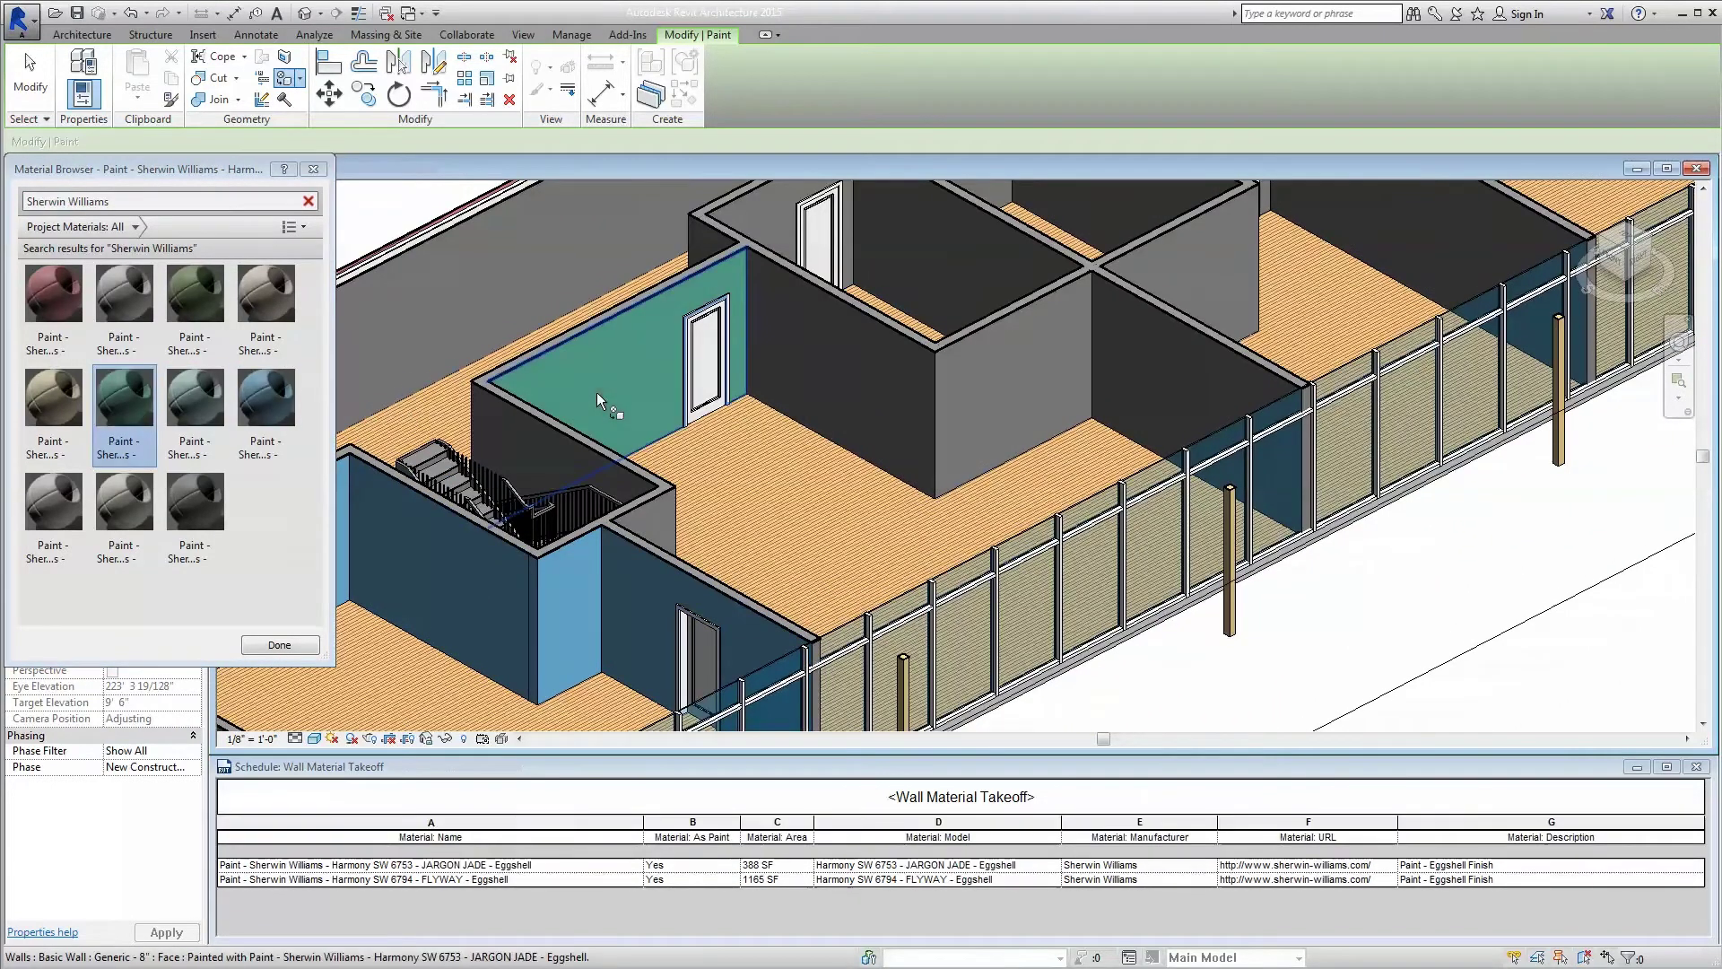
pyautogui.click(800, 368)
pyautogui.click(967, 378)
pyautogui.click(1122, 371)
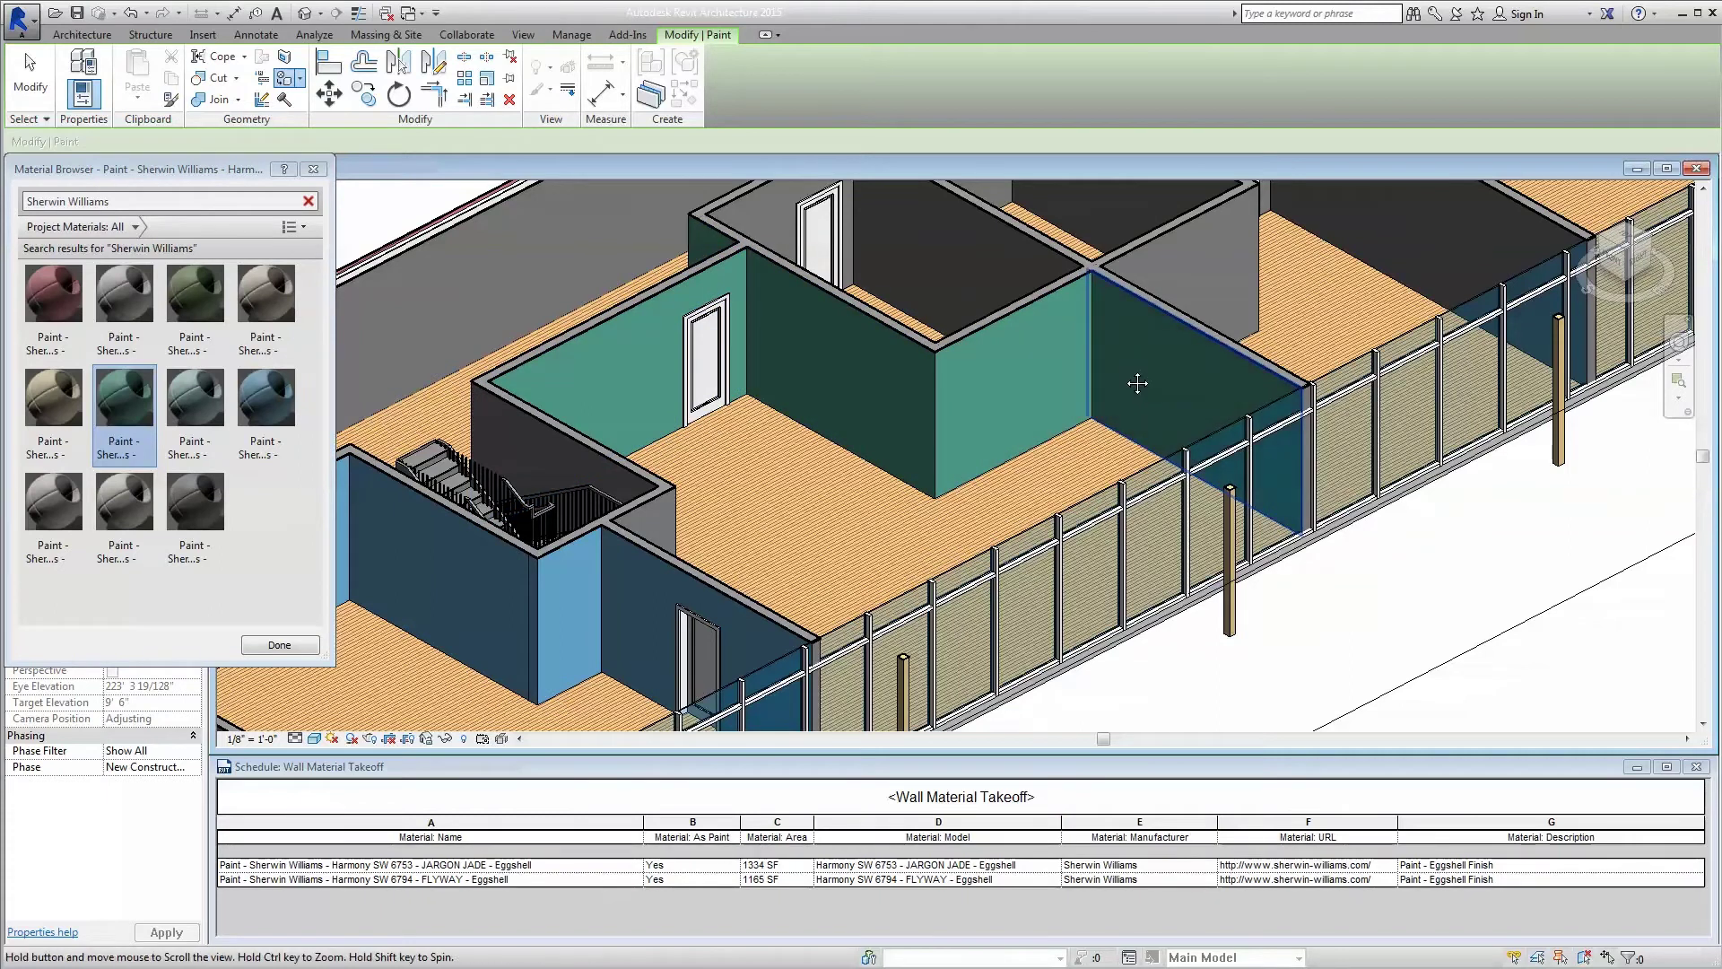
# - Paint the middle room's front wall and door wall Dill green
pyautogui.moveTo(1122, 372); pyautogui.dragTo(751, 567, button='middle')
pyautogui.click(196, 292)
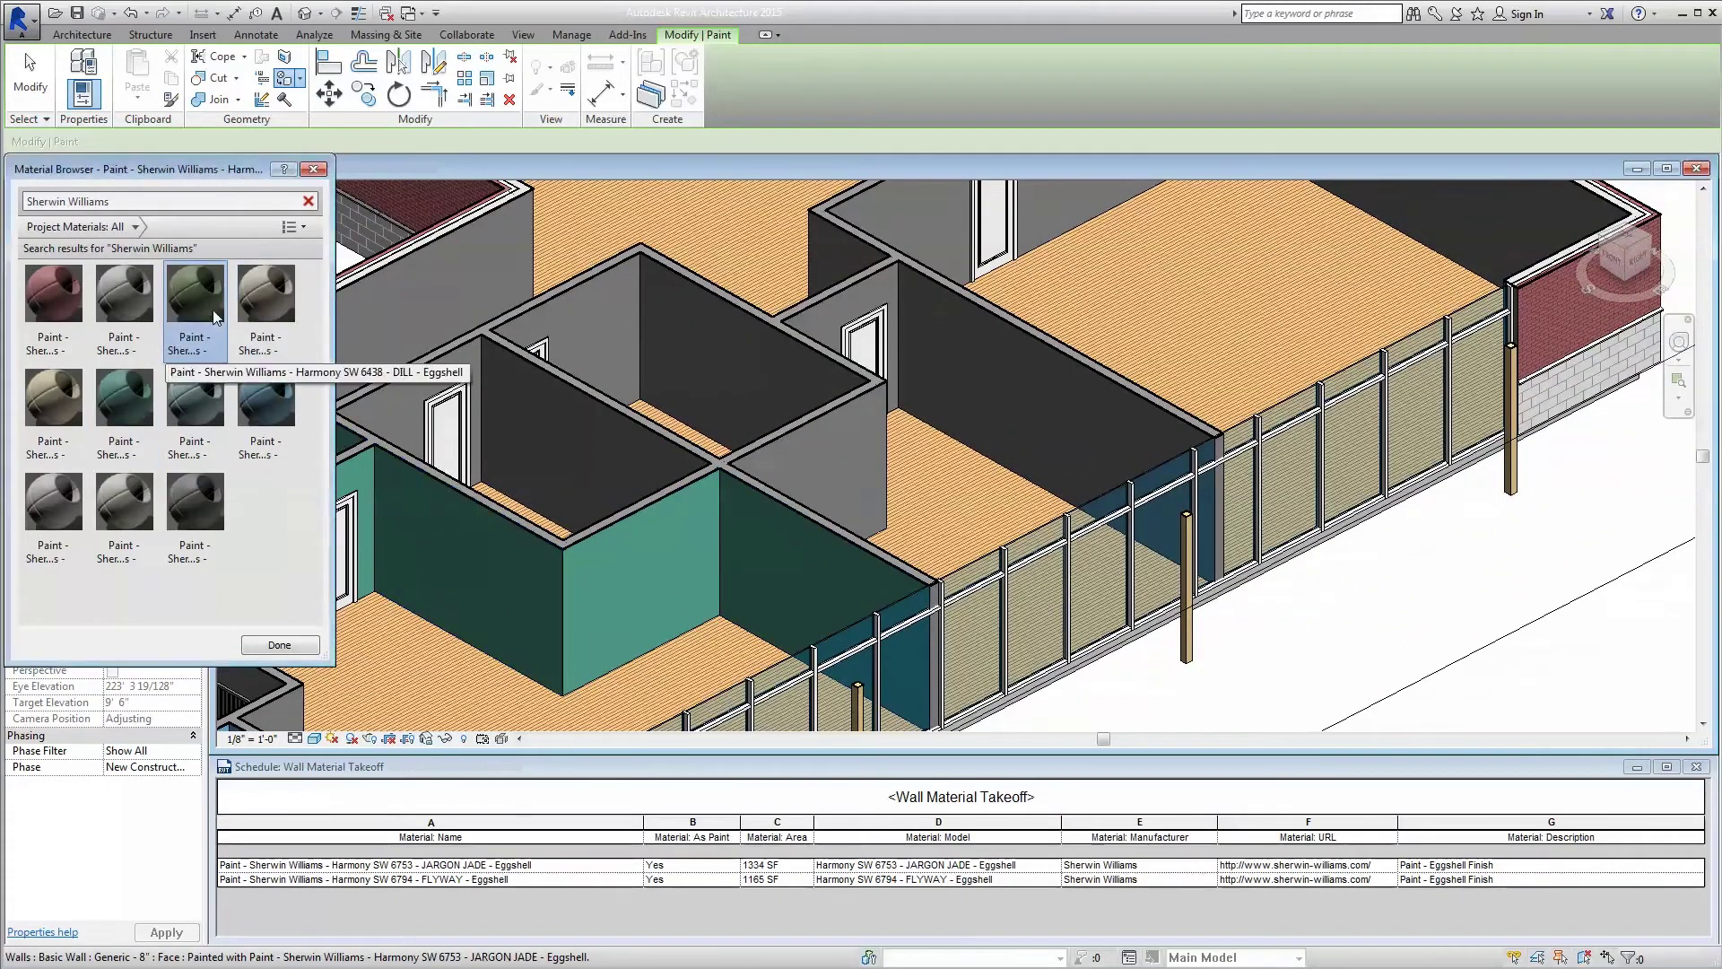
pyautogui.click(845, 436)
pyautogui.click(838, 321)
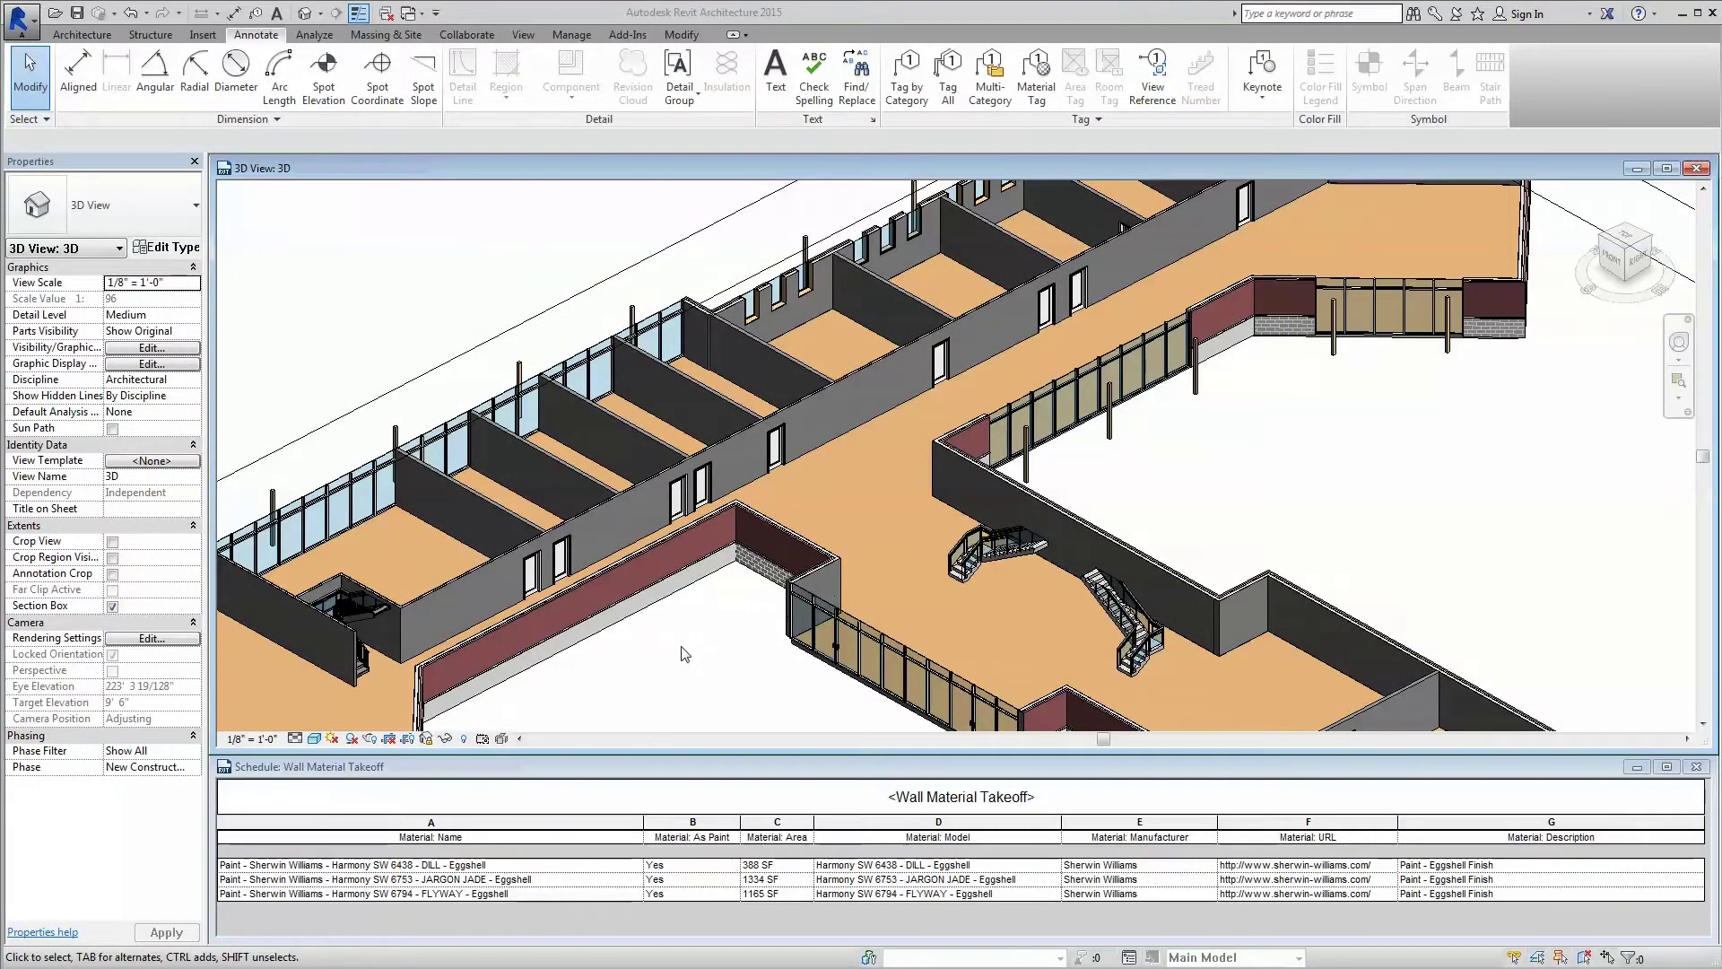
# - Insert a Paint SW 6644 CHAMPAGNE layer into the corridor wall type's structure
pyautogui.click(595, 509)
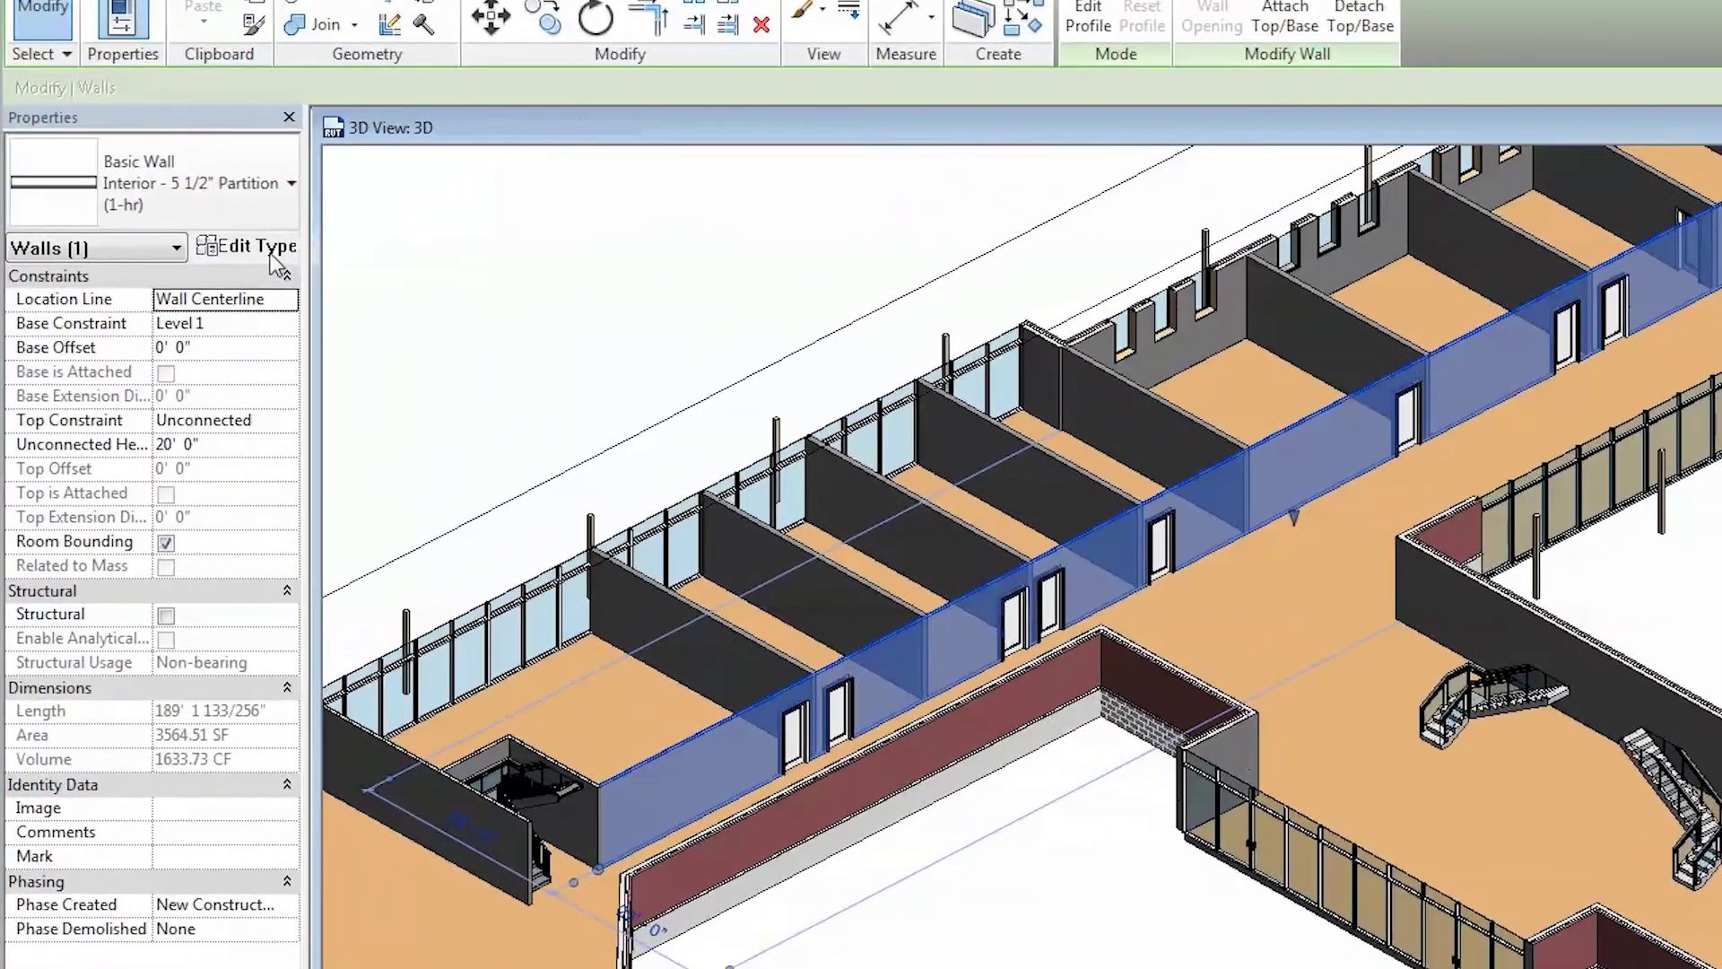
pyautogui.click(269, 251)
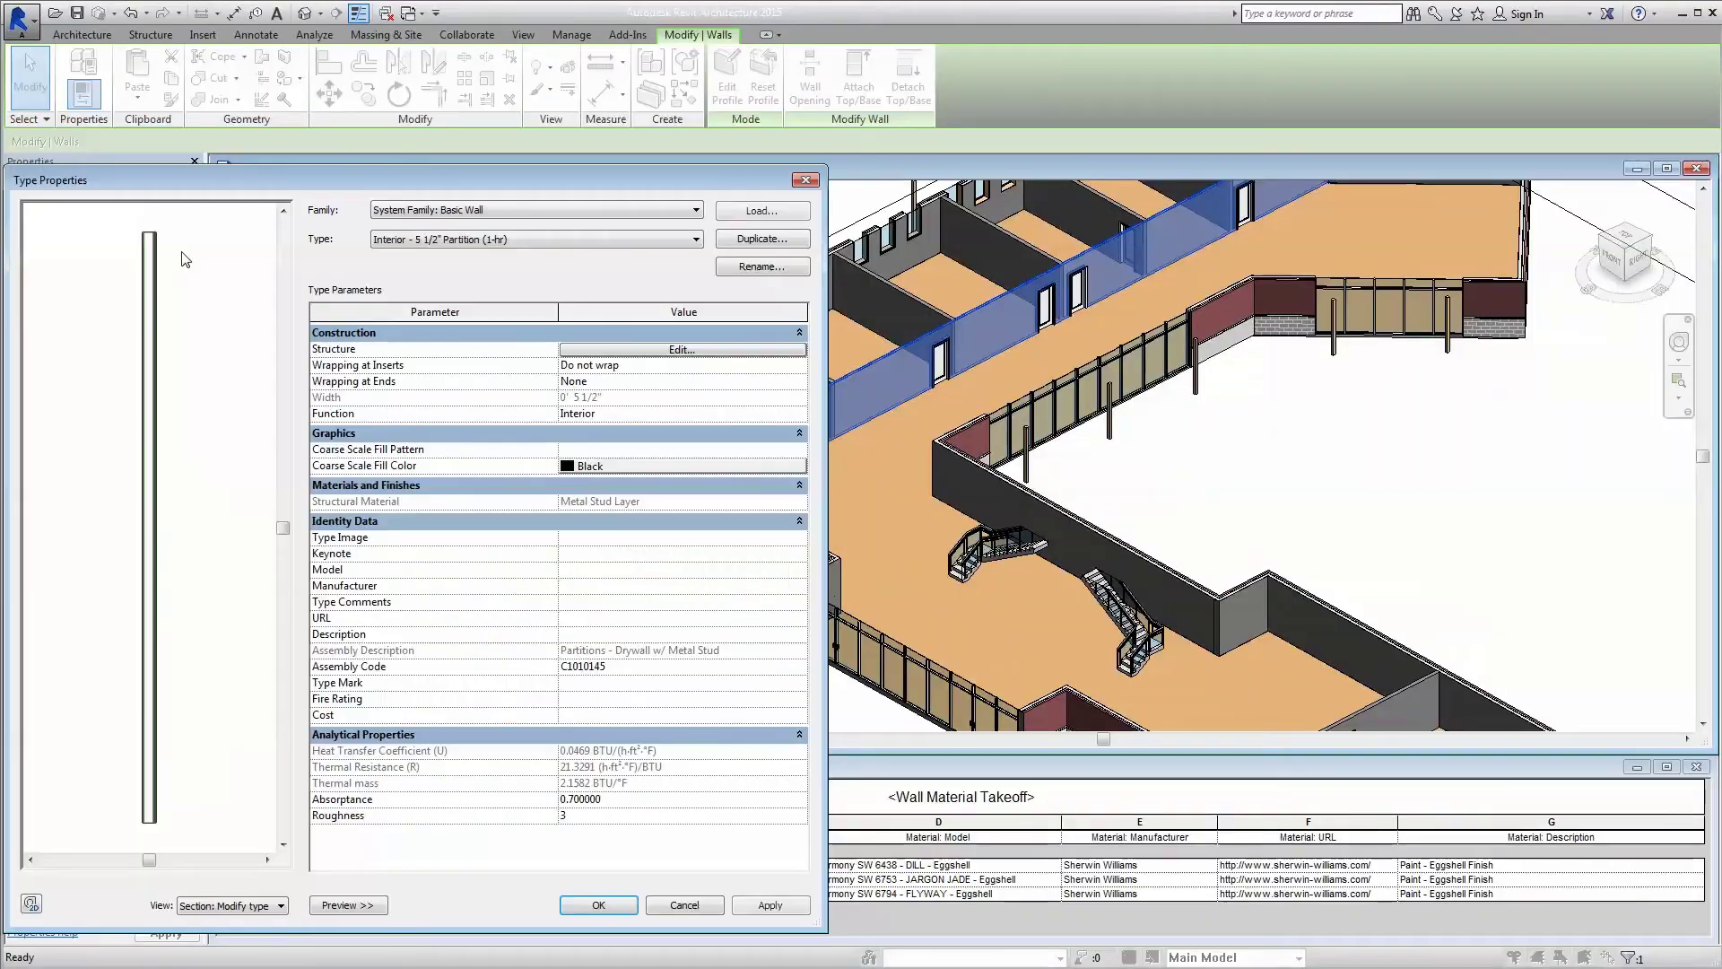
pyautogui.click(574, 350)
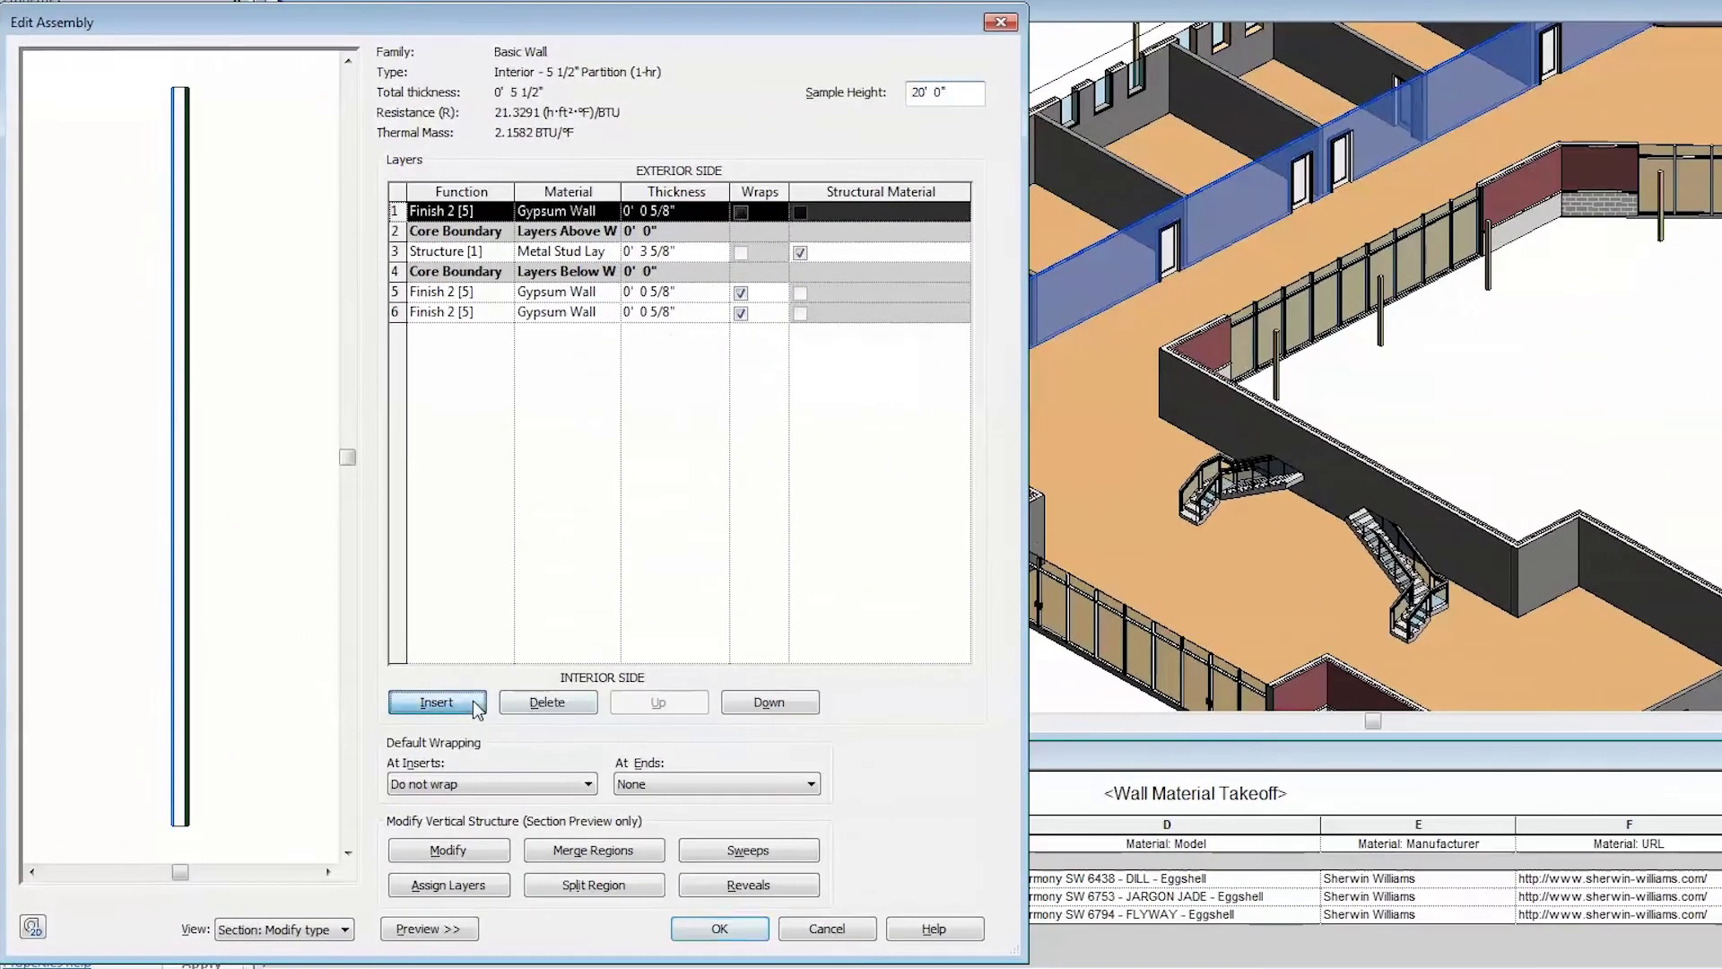
pyautogui.click(474, 704)
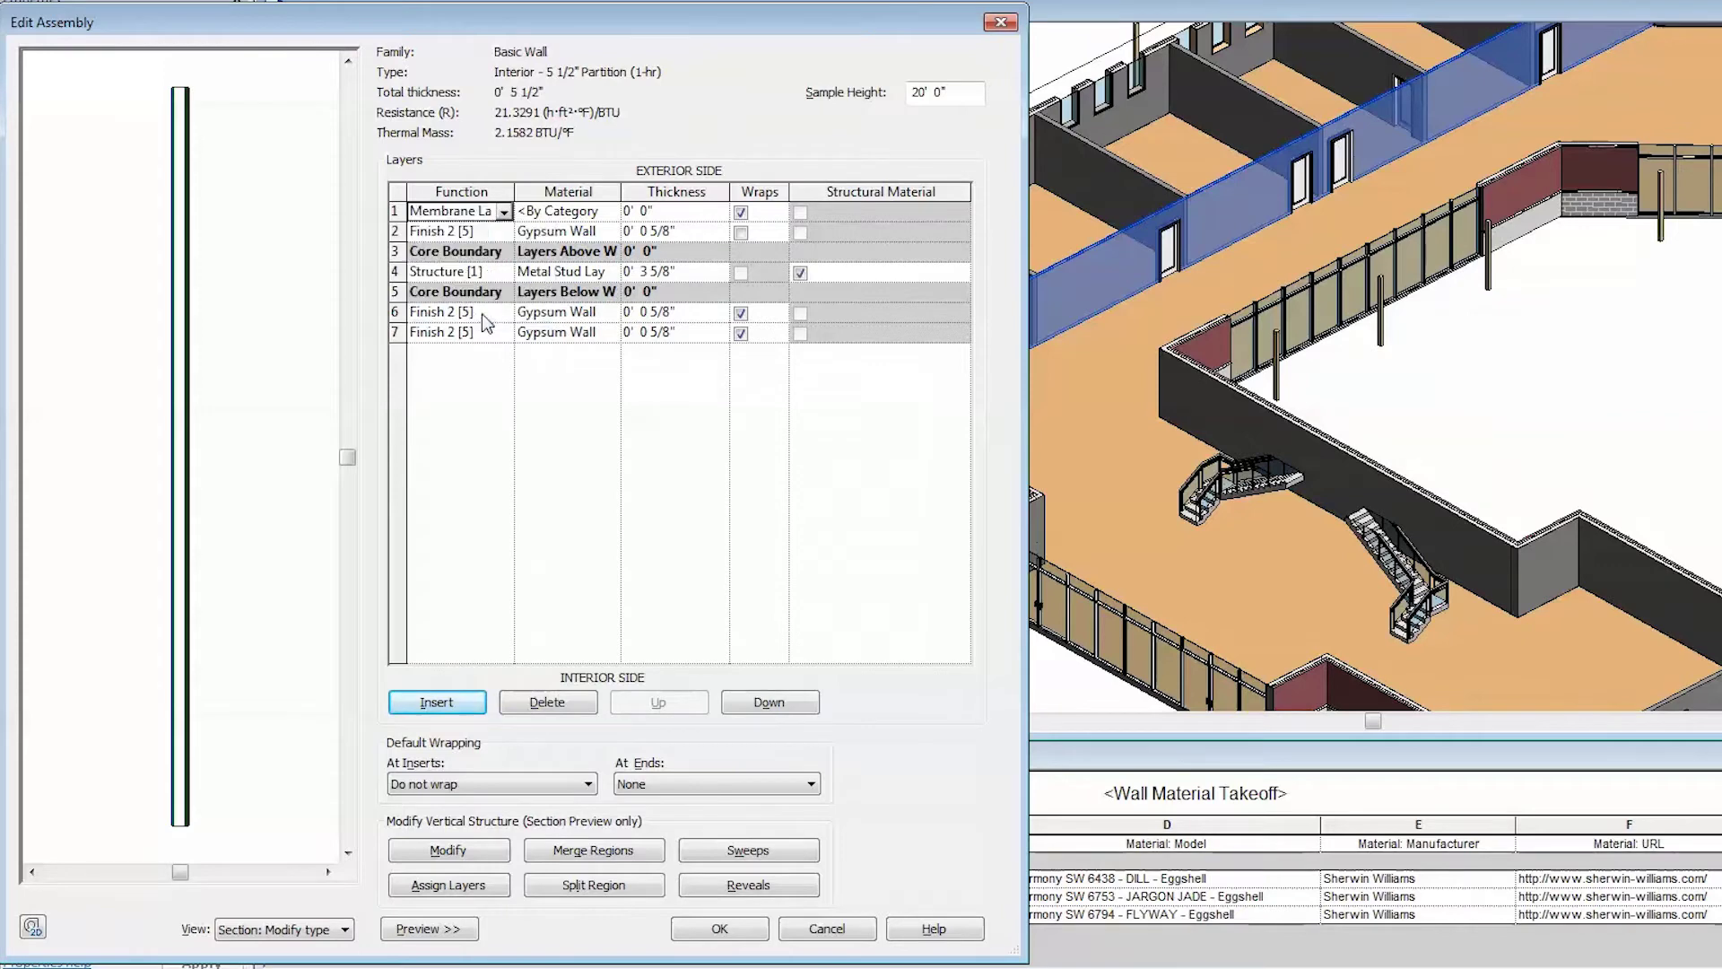
pyautogui.click(611, 210)
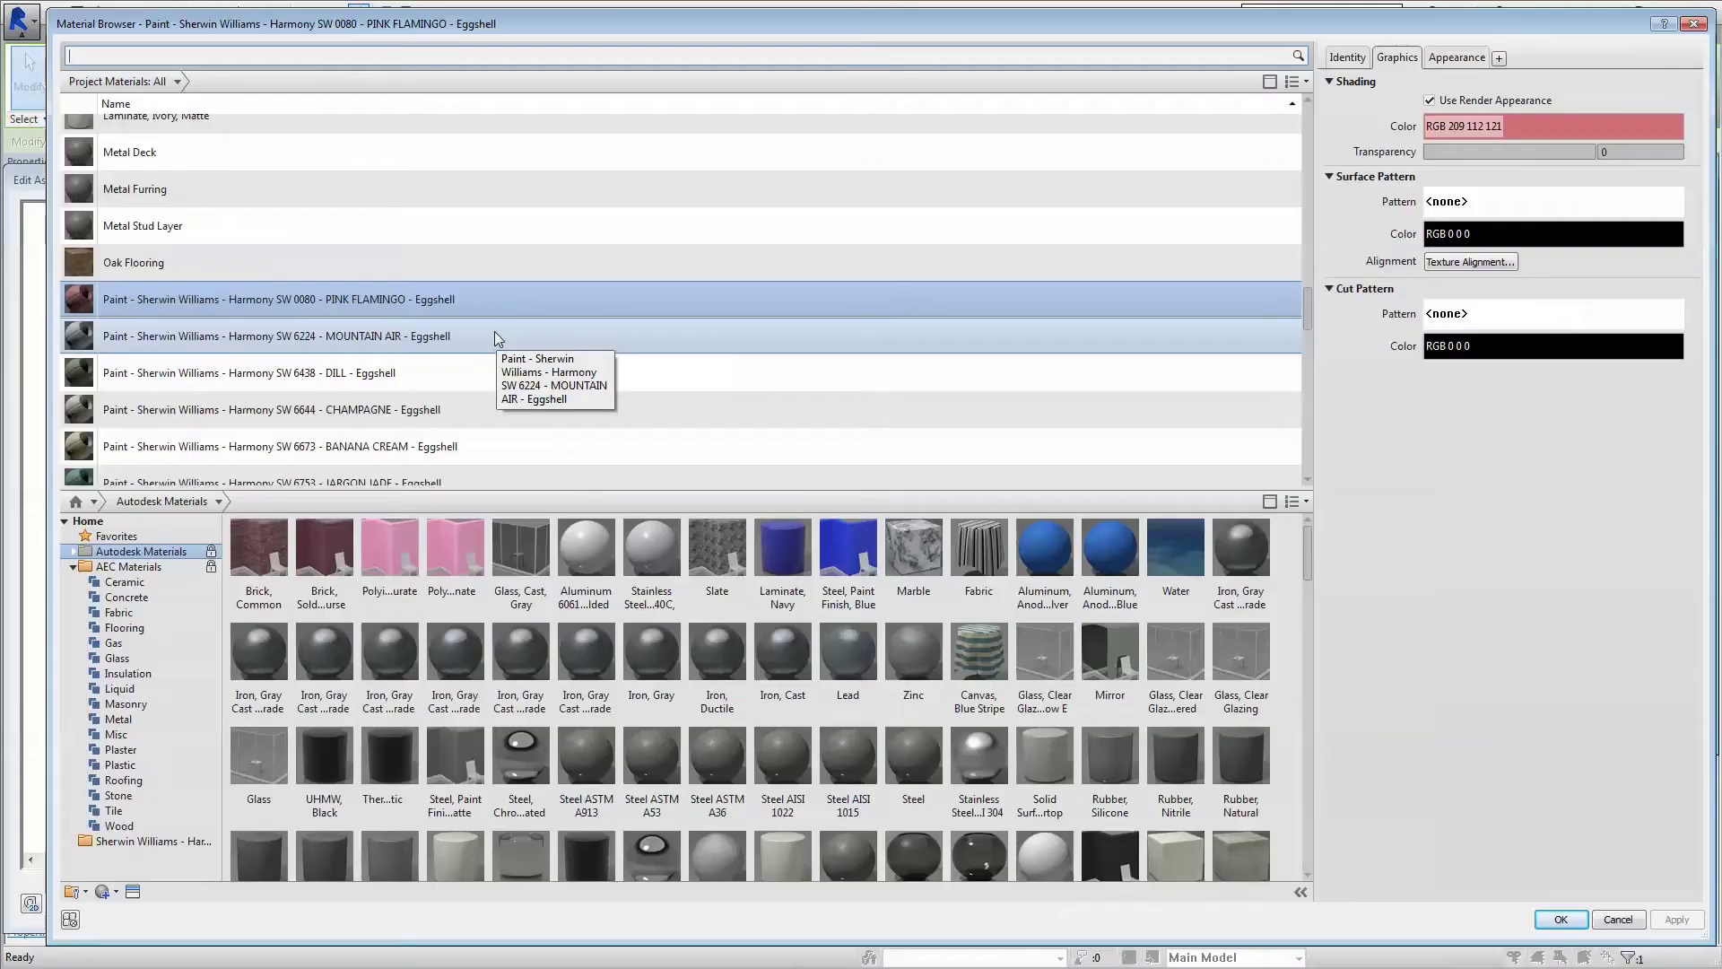
pyautogui.click(490, 409)
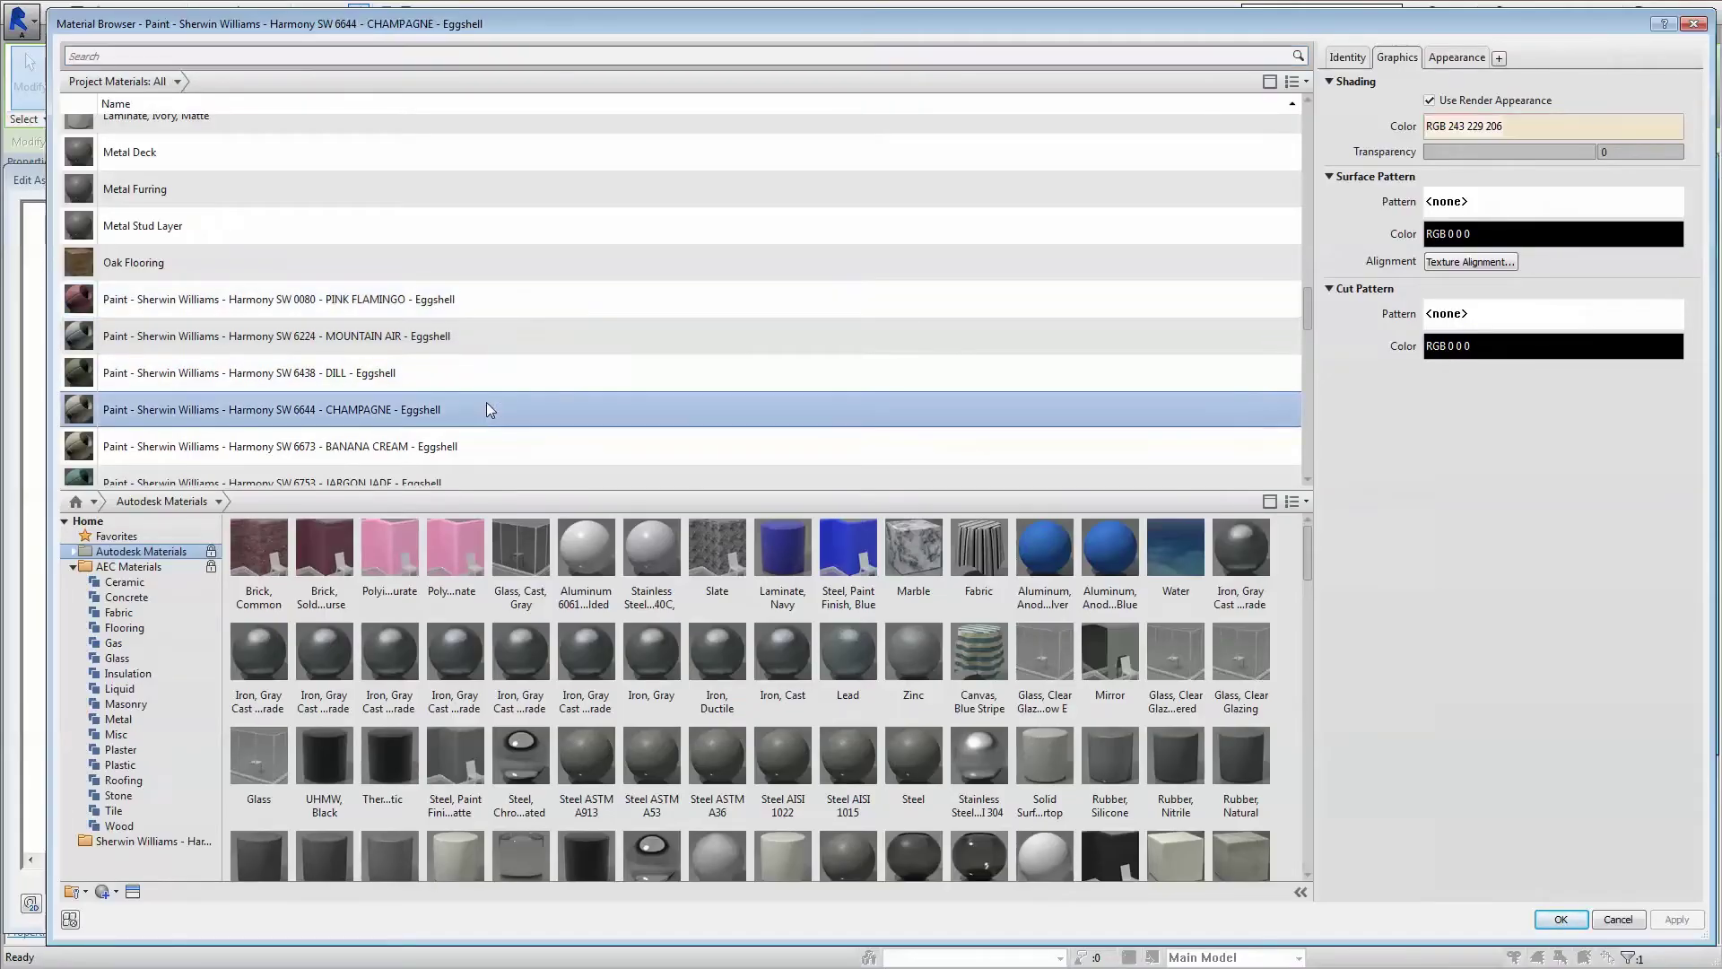
pyautogui.click(1558, 919)
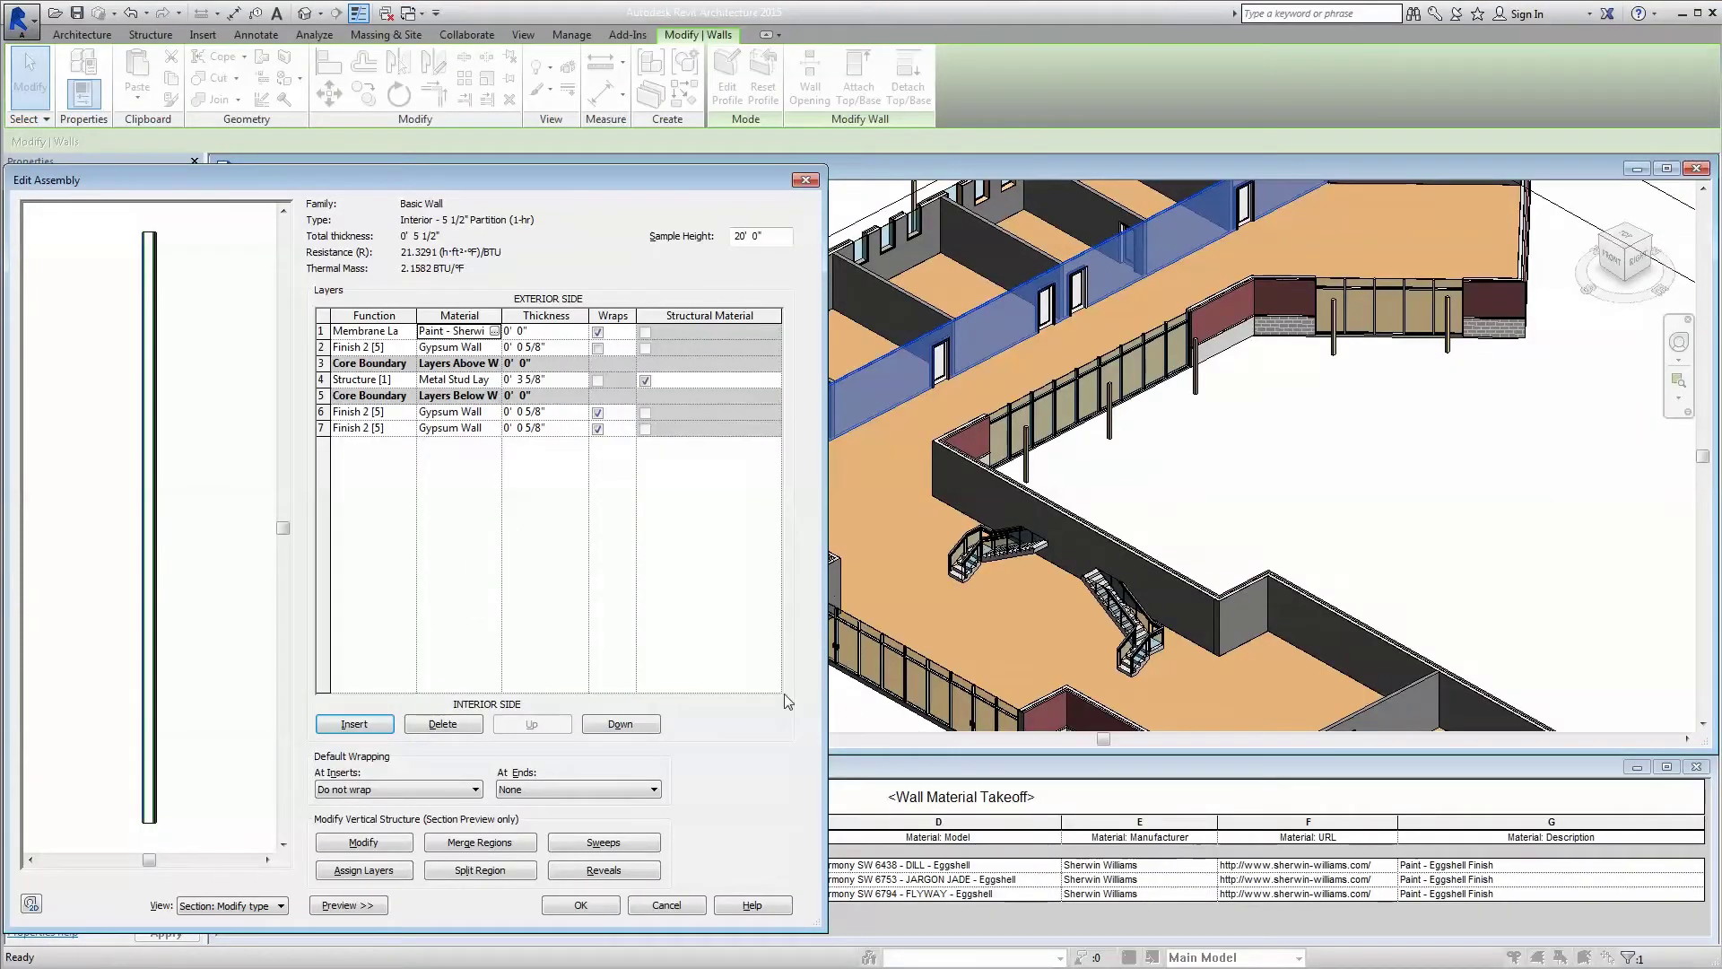
pyautogui.click(581, 905)
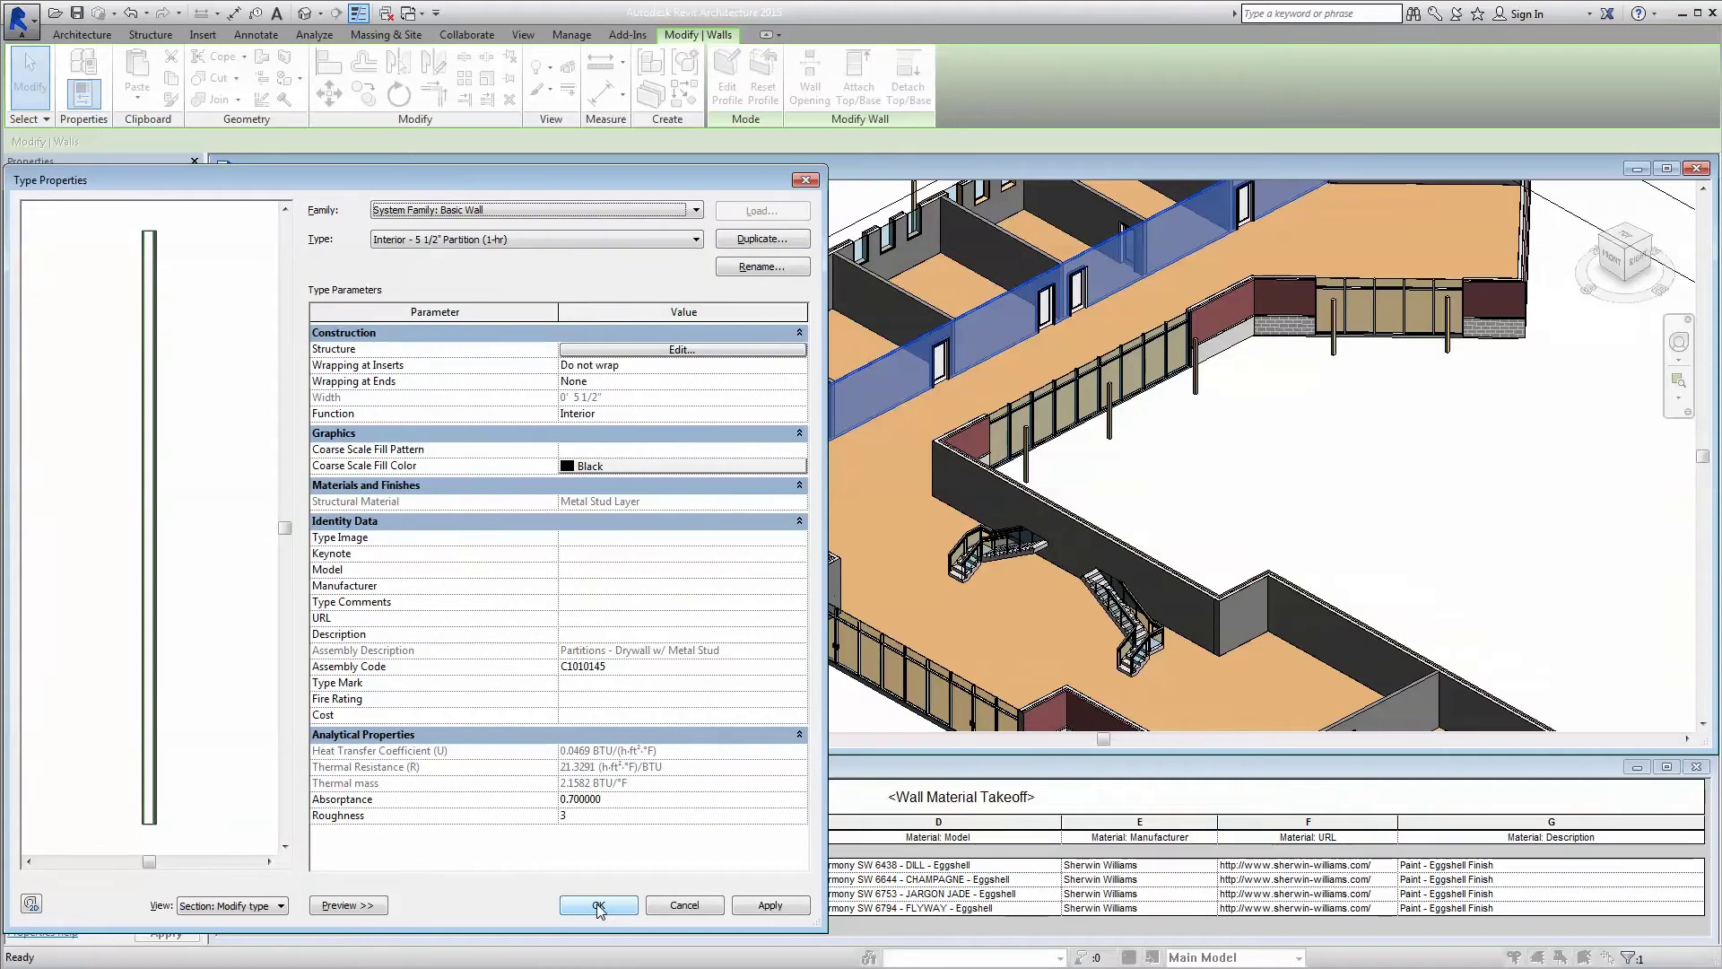
pyautogui.click(598, 908)
pyautogui.click(636, 679)
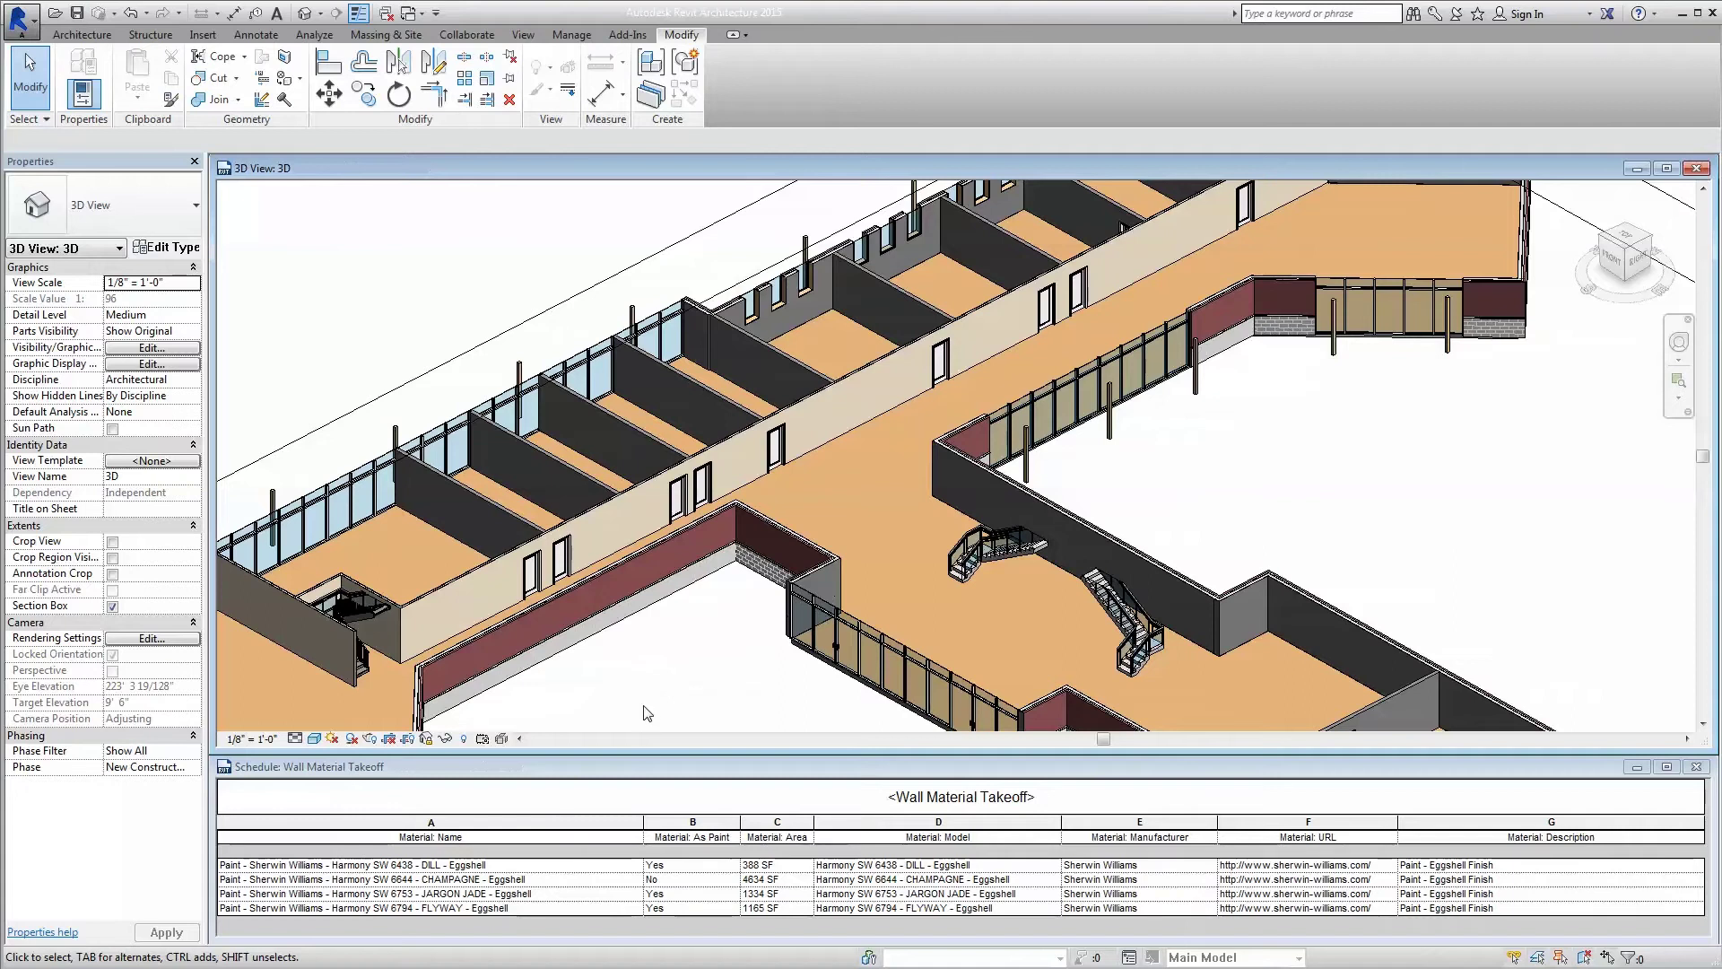
pyautogui.click(679, 883)
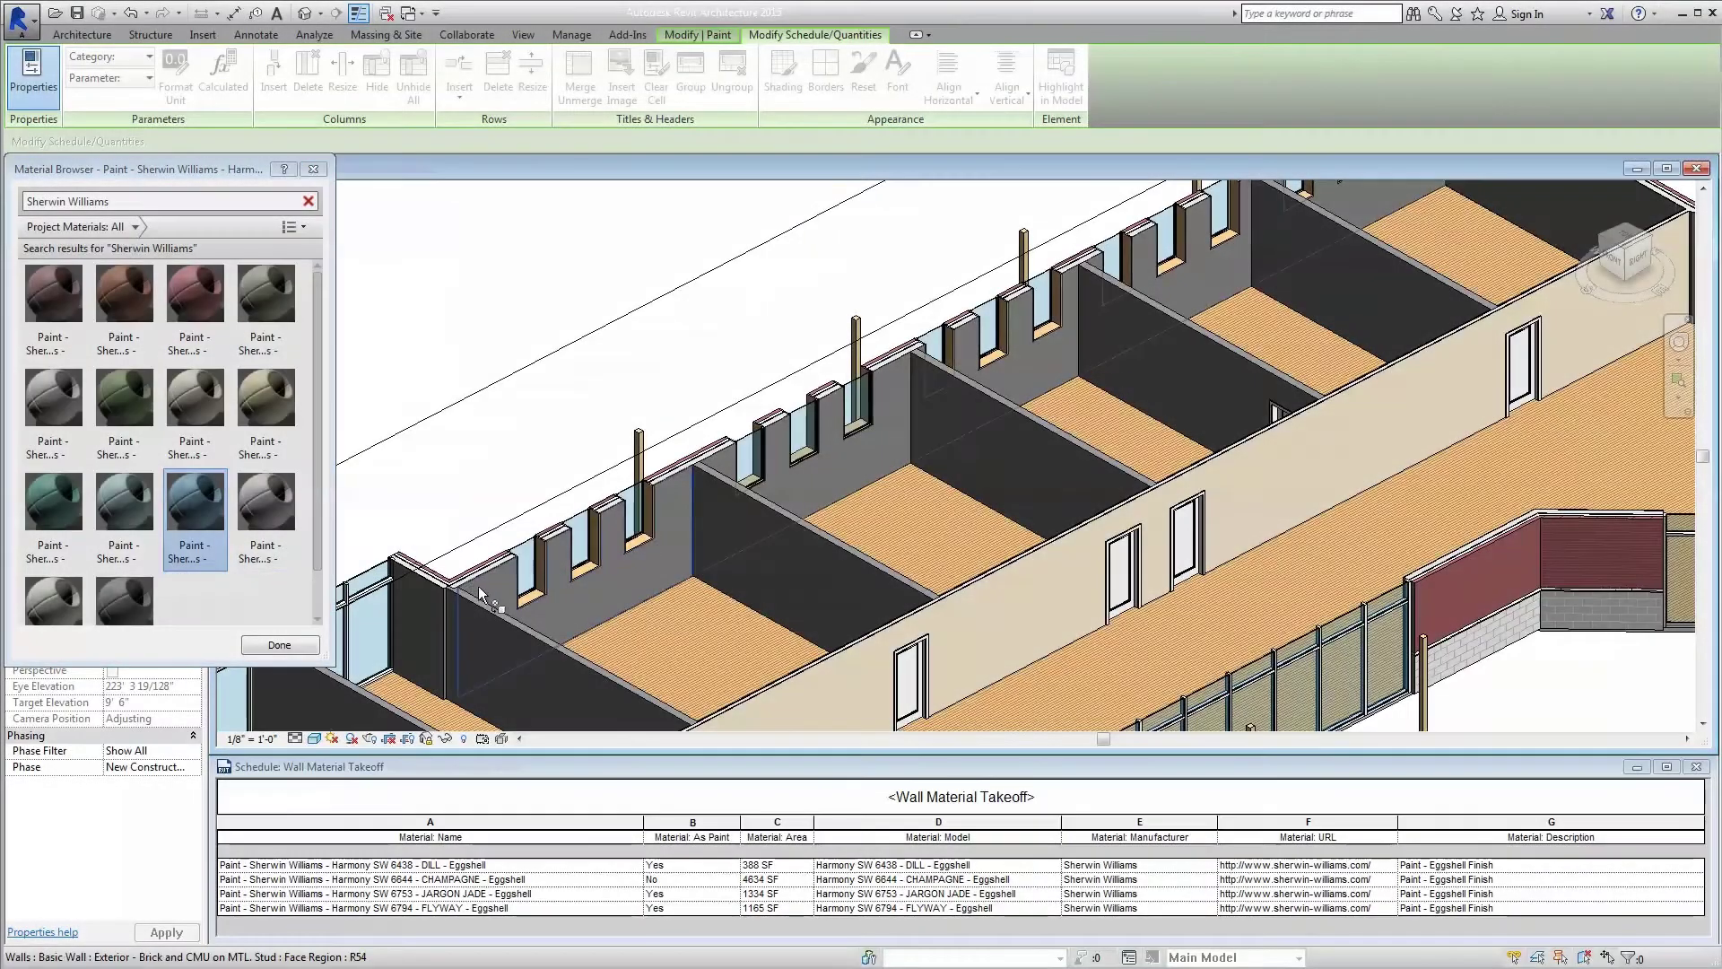
# - Paint a dark wall Flyway blue and two room faces Banana Cream
pyautogui.click(733, 565)
pyautogui.click(266, 397)
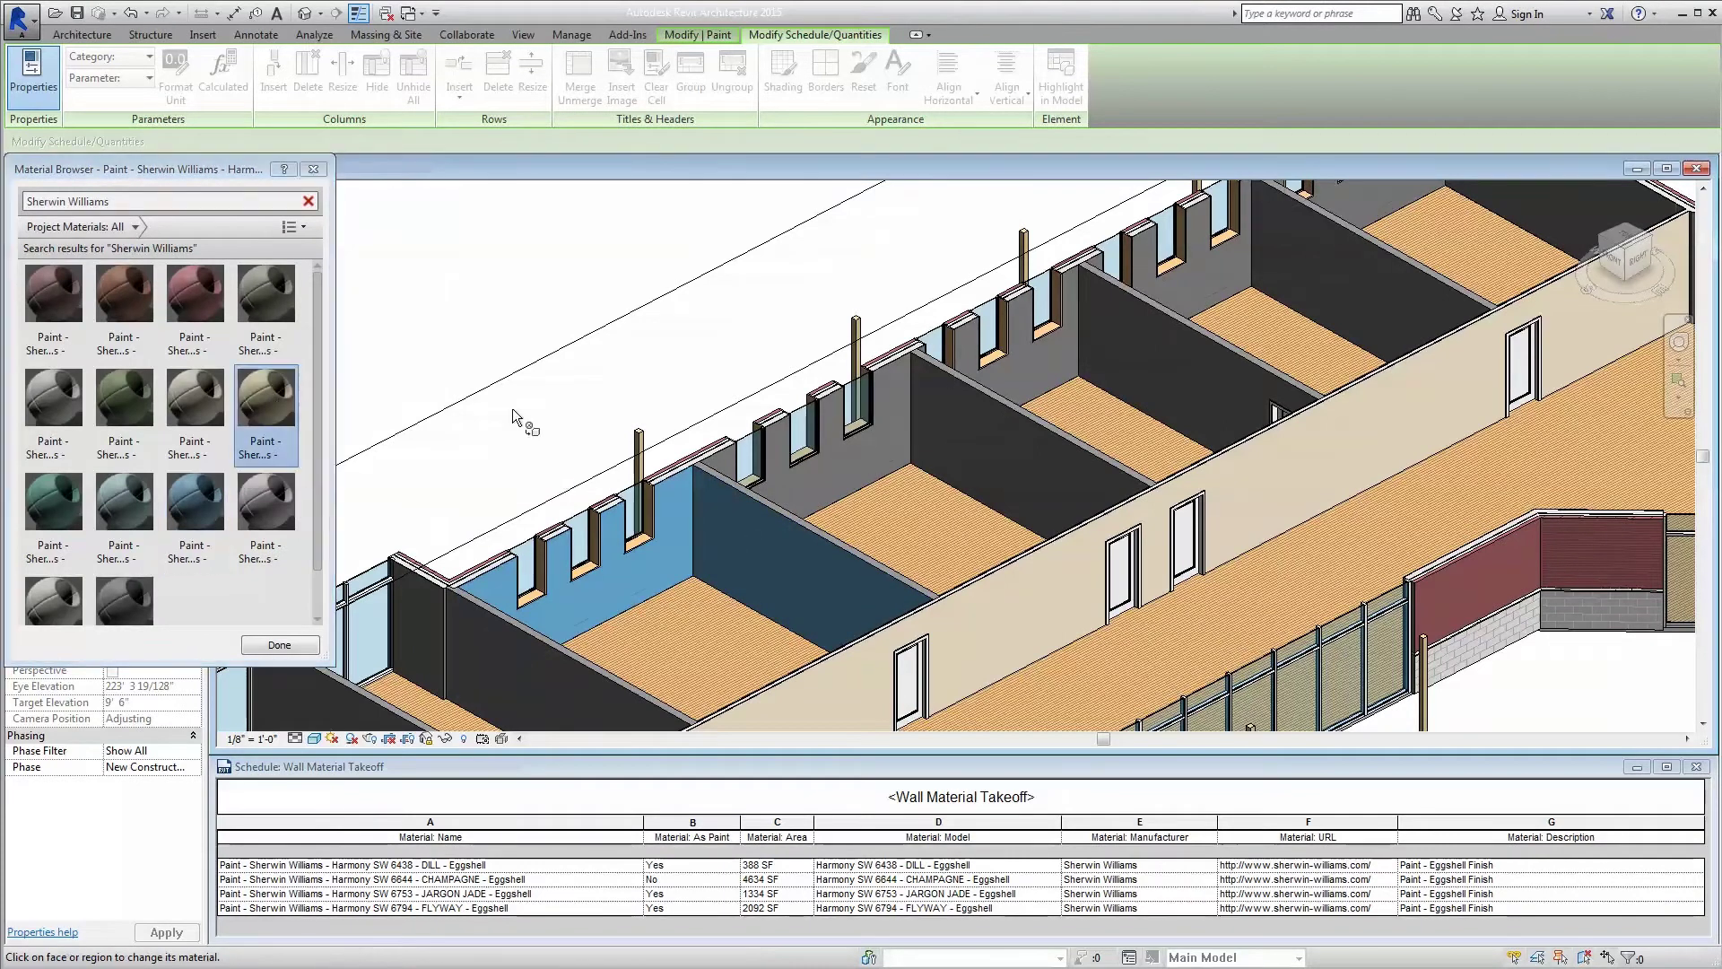
pyautogui.click(789, 475)
pyautogui.click(965, 456)
# - Paint the neighbouring dark wall Dill green and the back wall Rose Brocade
pyautogui.keyDown('shift'); pyautogui.moveTo(966, 455); pyautogui.dragTo(466, 592, button='middle'); pyautogui.keyUp('shift')
pyautogui.click(149, 453)
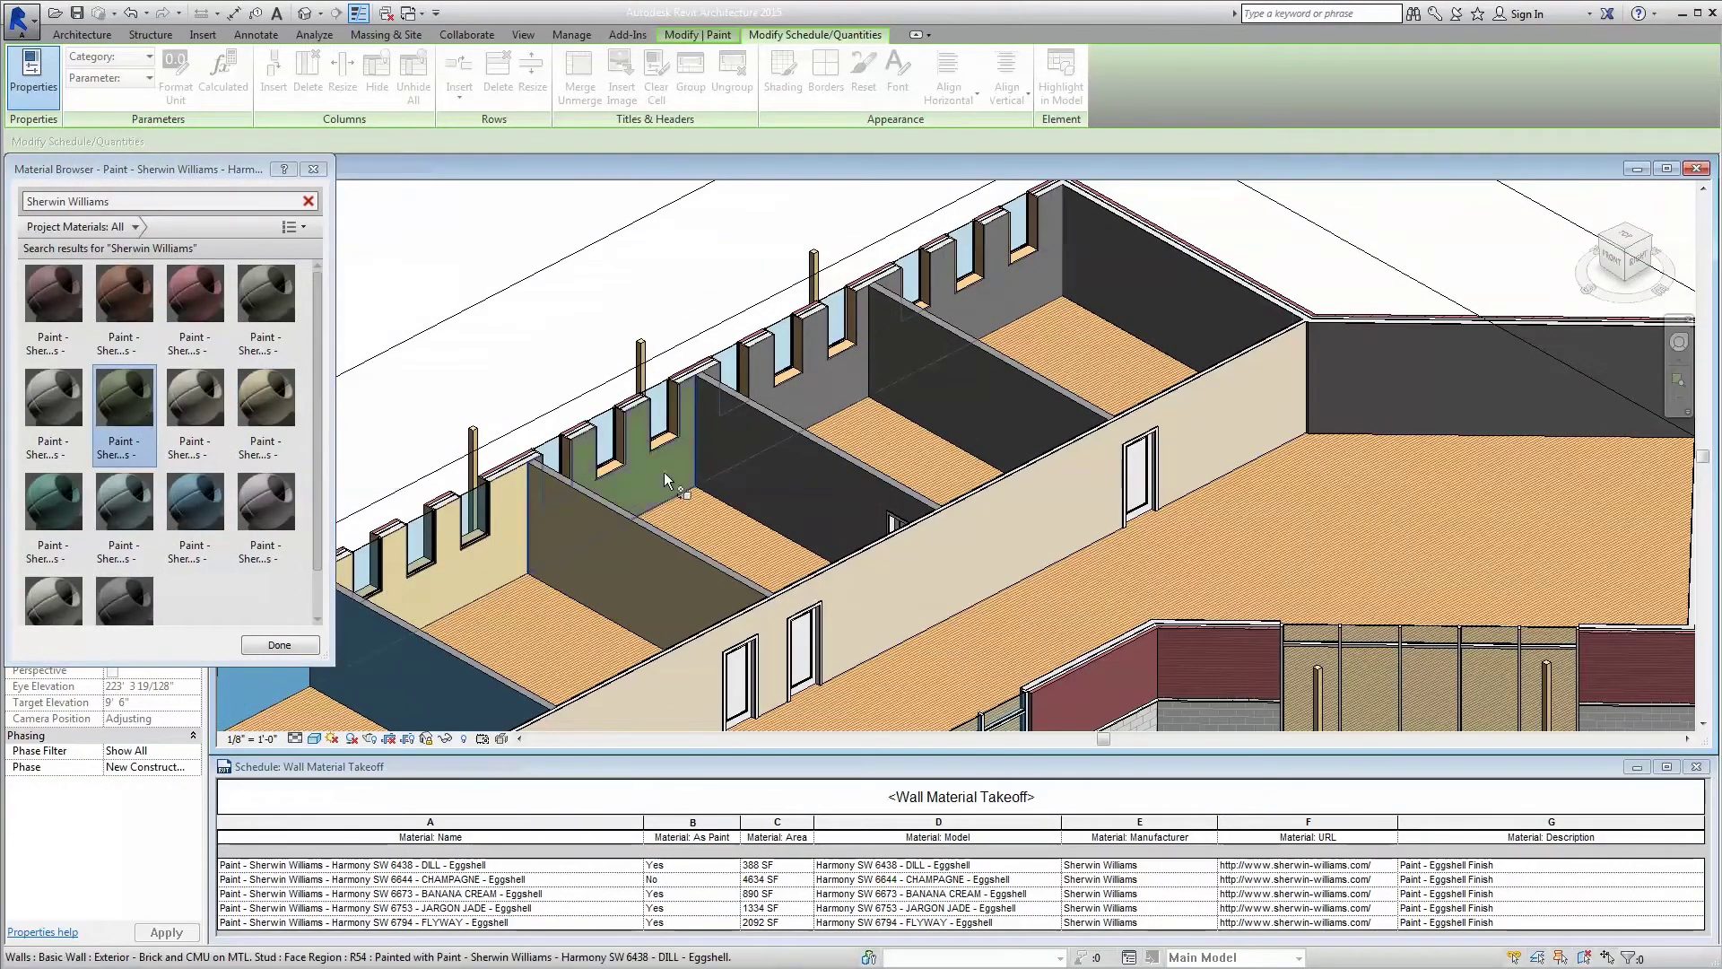
pyautogui.click(728, 466)
pyautogui.click(70, 314)
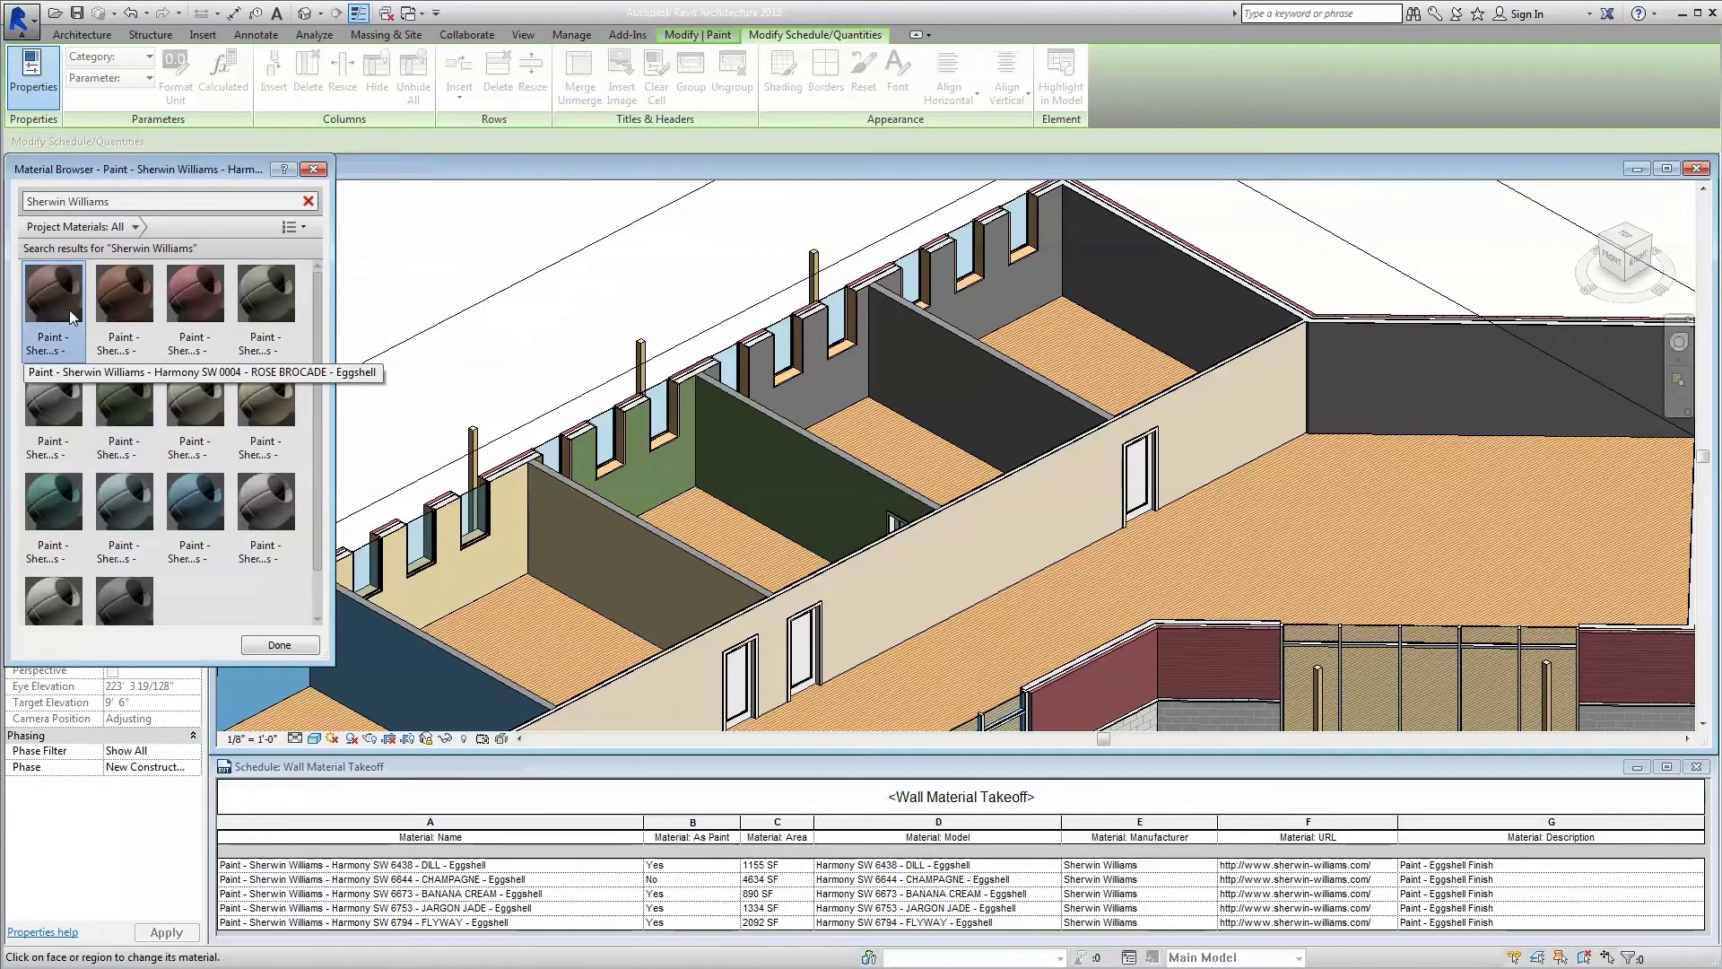
pyautogui.click(748, 393)
pyautogui.moveTo(912, 382)
pyautogui.mouseDown(button='middle')
pyautogui.moveTo(851, 474)
pyautogui.moveTo(756, 536)
pyautogui.mouseUp(button='middle')
pyautogui.scroll(-1, 61, 601)
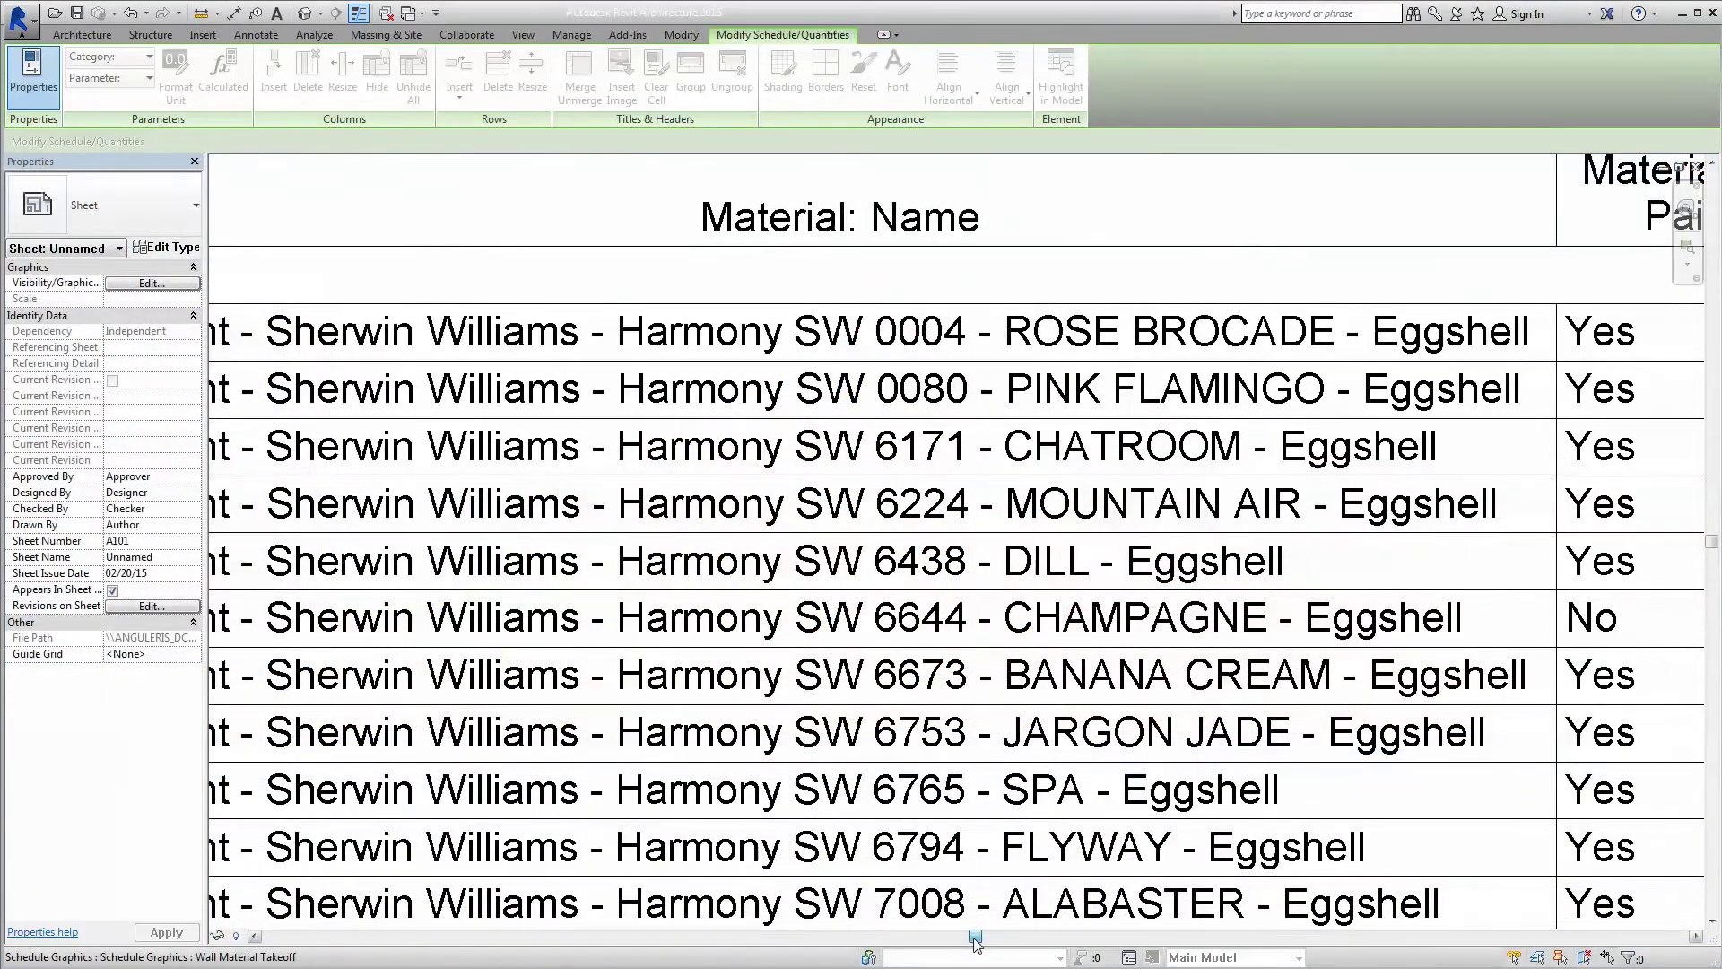
# - Scroll across and down the Wall Material Takeoff schedule to review its columns and rows
pyautogui.moveTo(975, 937); pyautogui.dragTo(1596, 948)
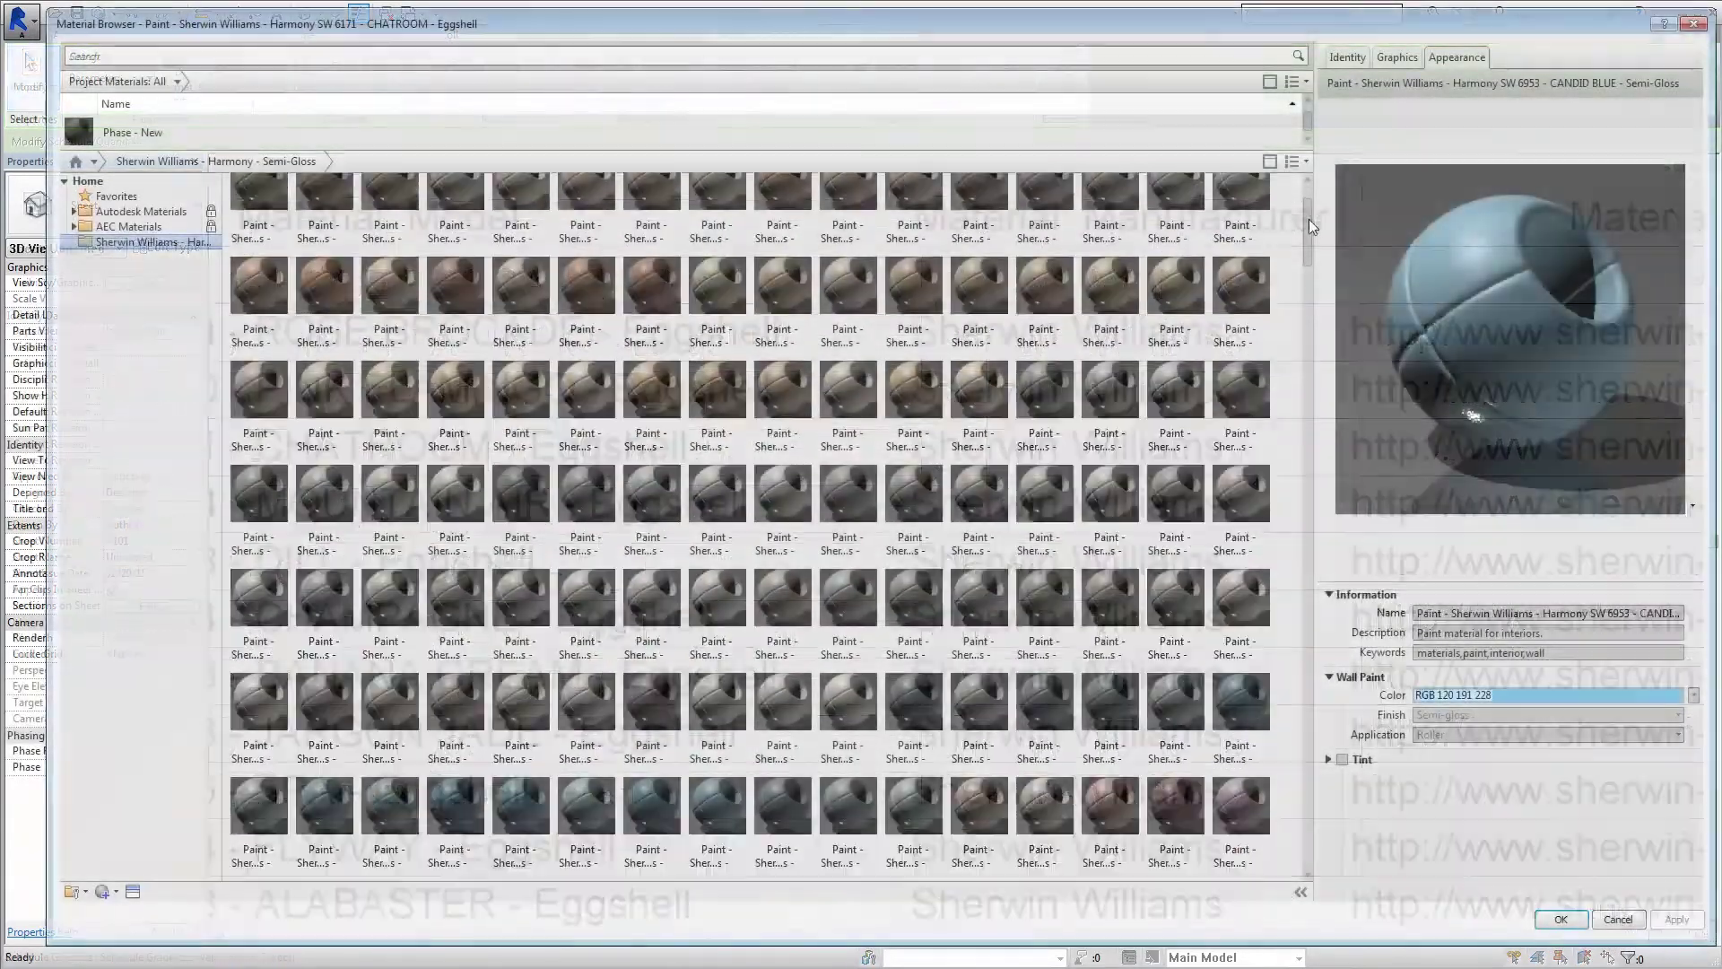
pyautogui.scroll(-5, 1308, 229)
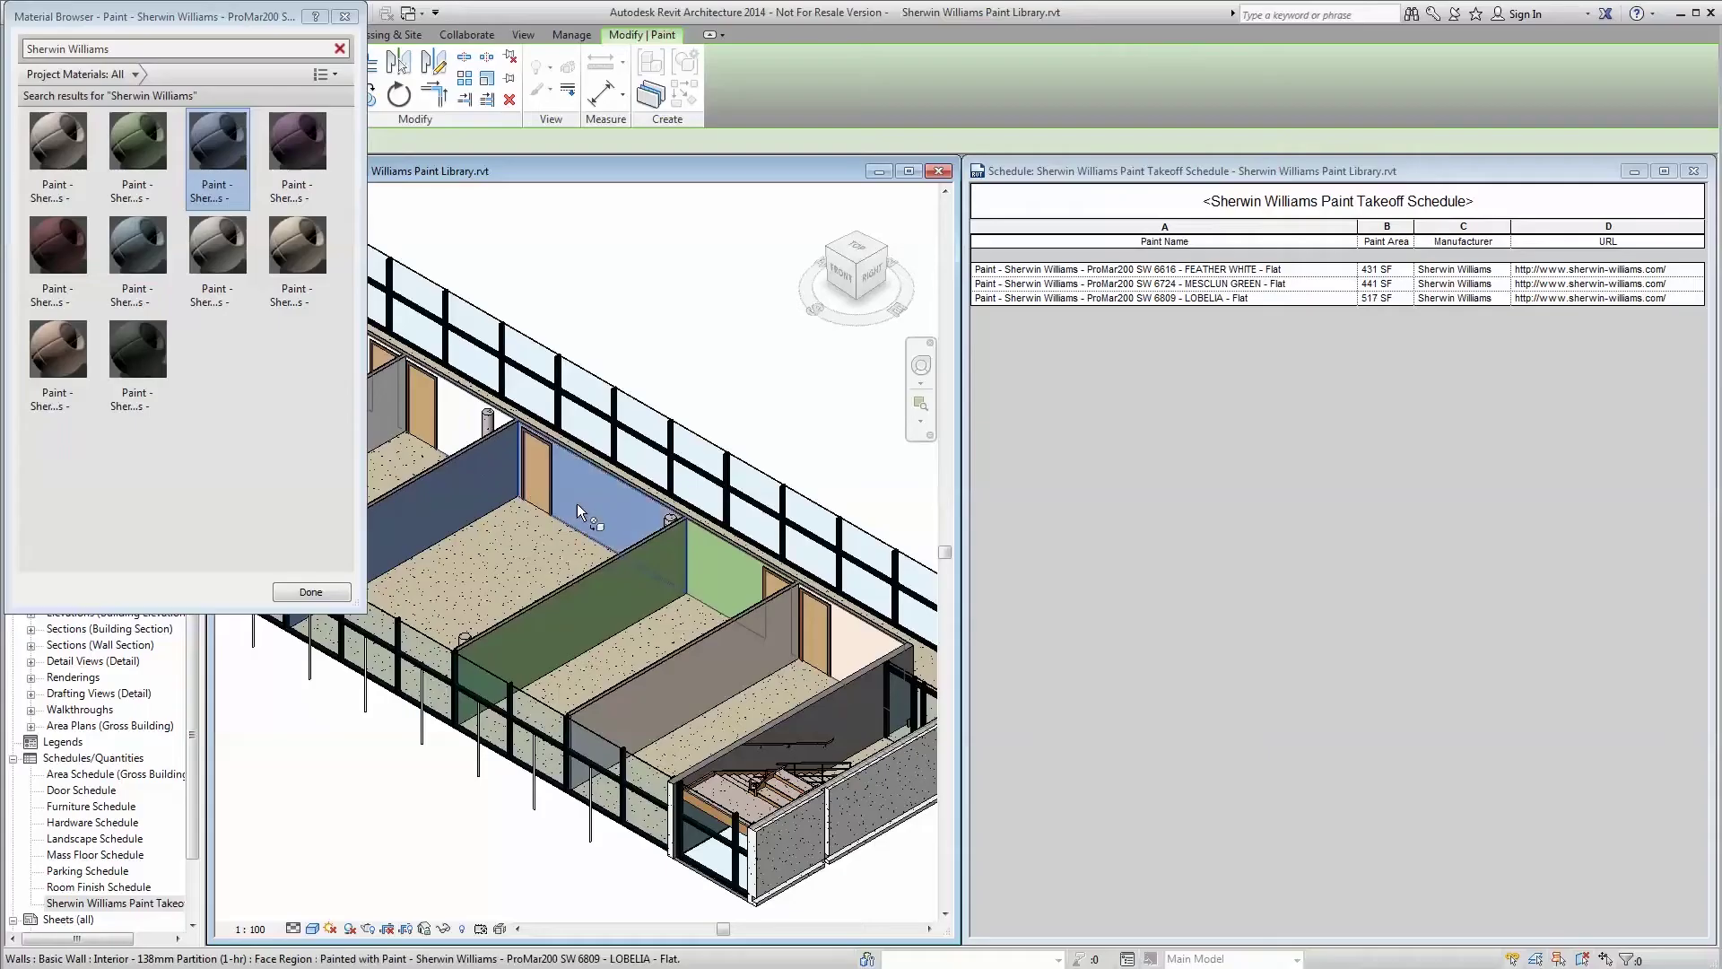
# - Paint a library wall Vigorous Violet, a dark wall Flyway blue and a room wall Banana Cream
pyautogui.moveTo(577, 512); pyautogui.dragTo(810, 587, button='middle')
pyautogui.click(289, 142)
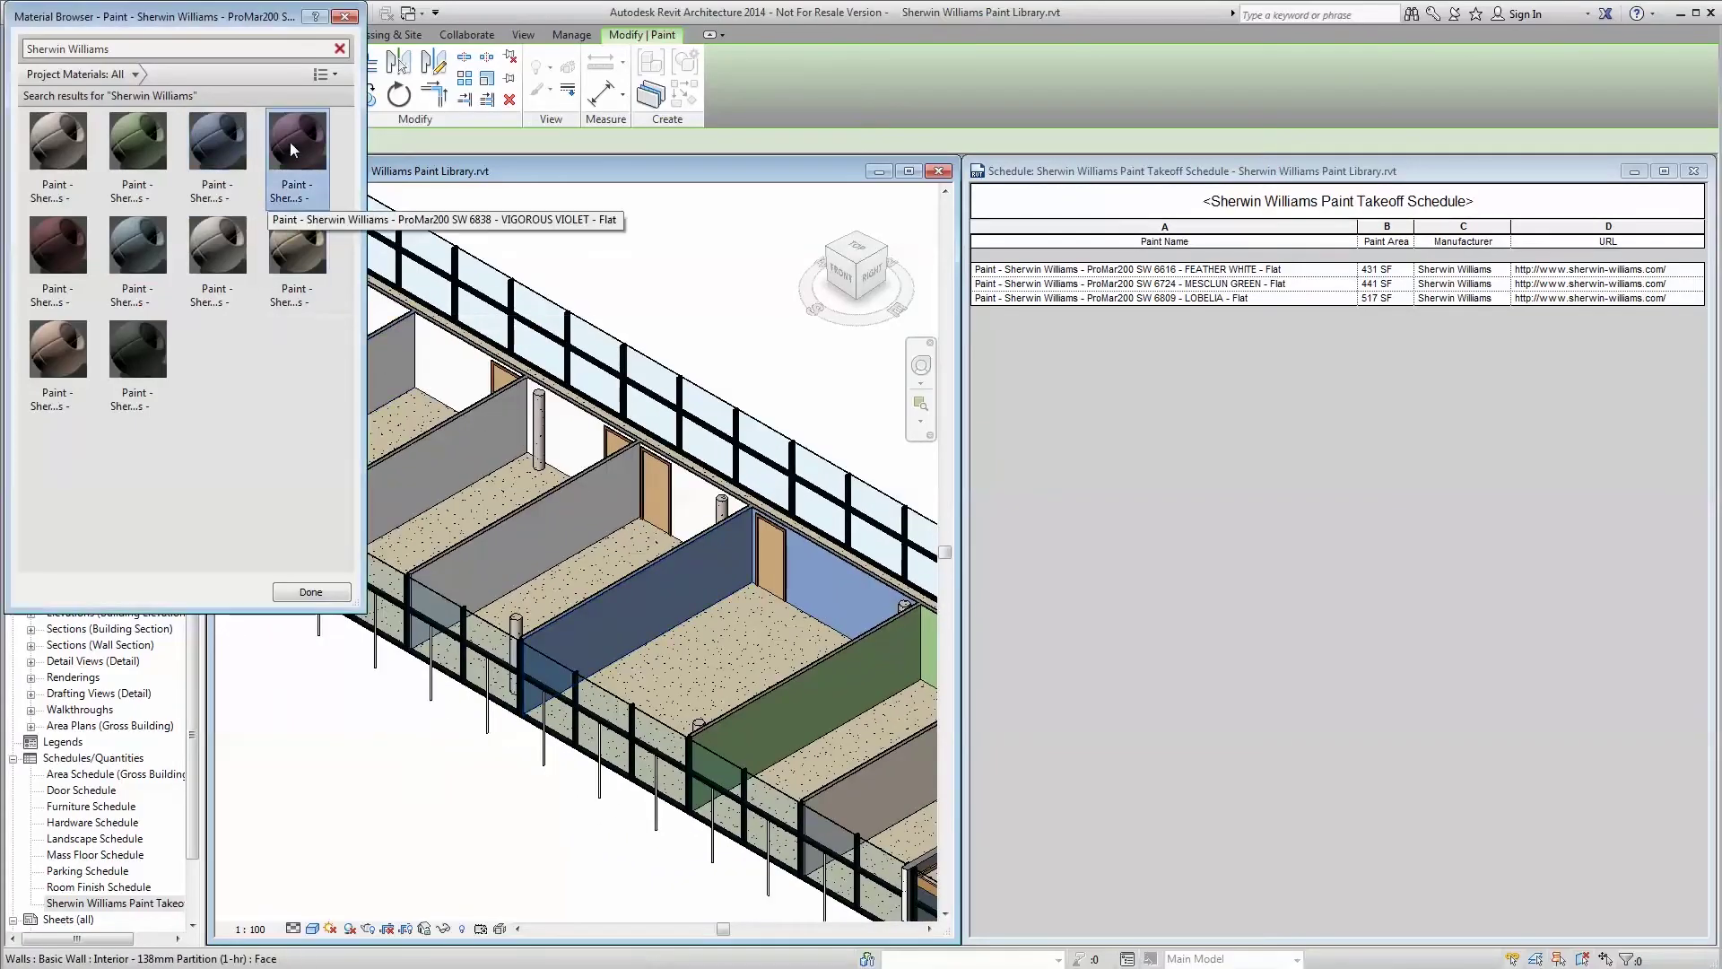
pyautogui.click(619, 520)
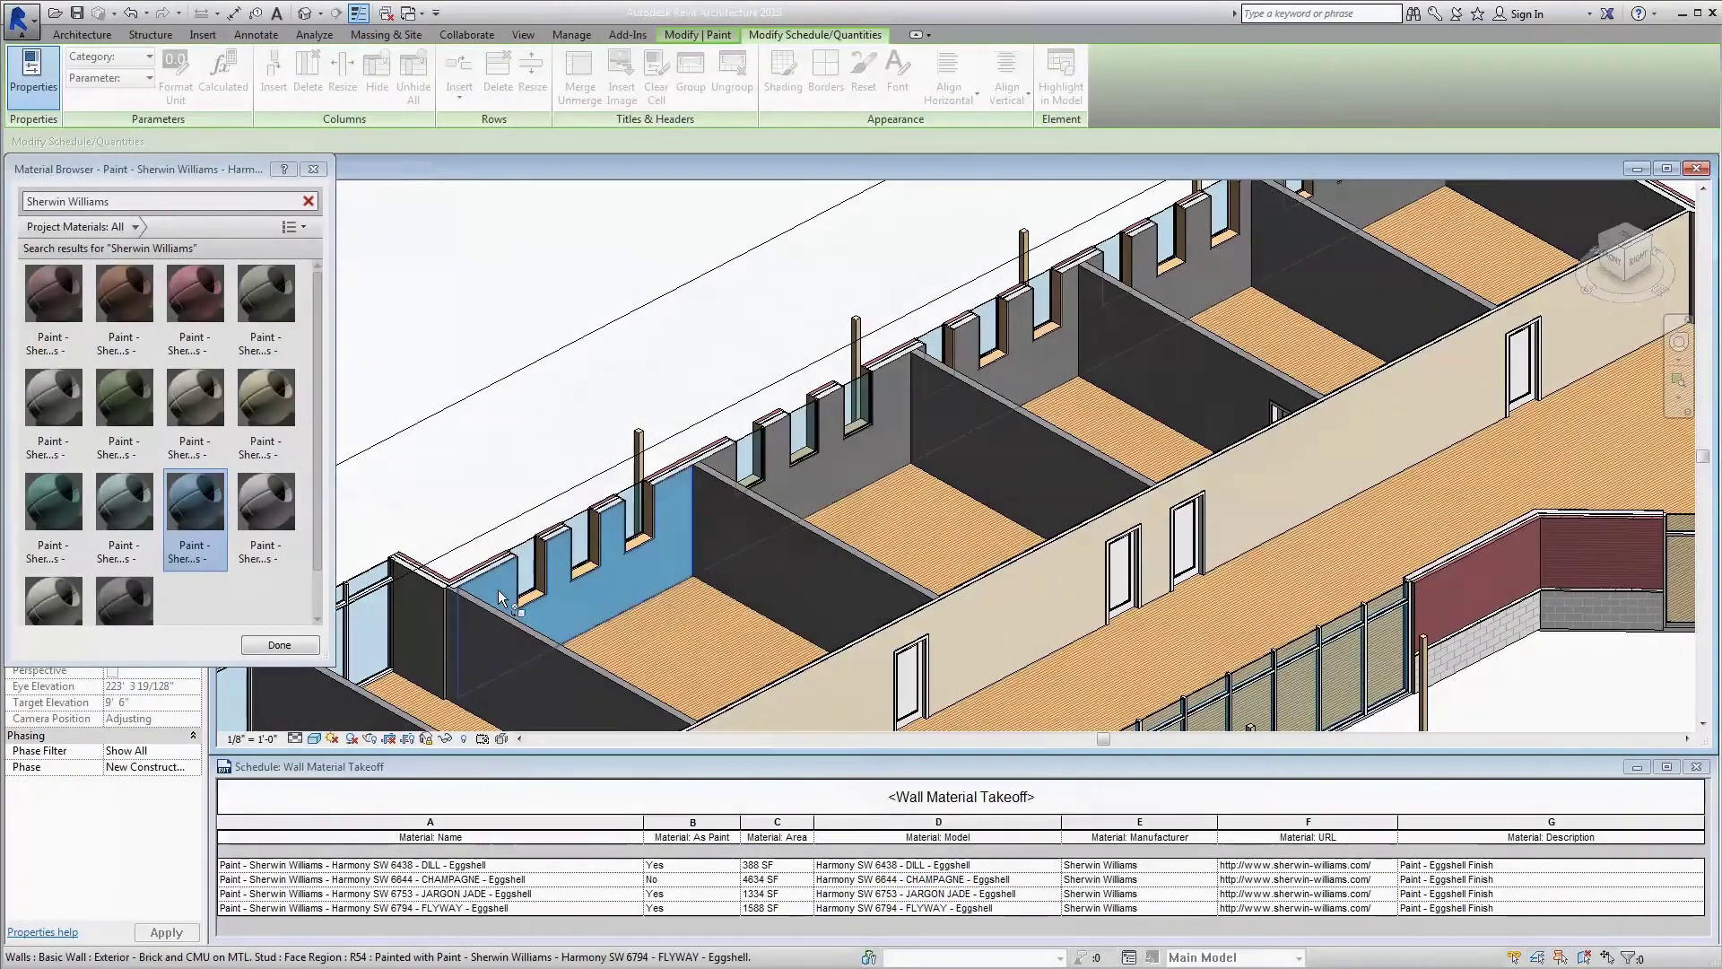
pyautogui.click(733, 565)
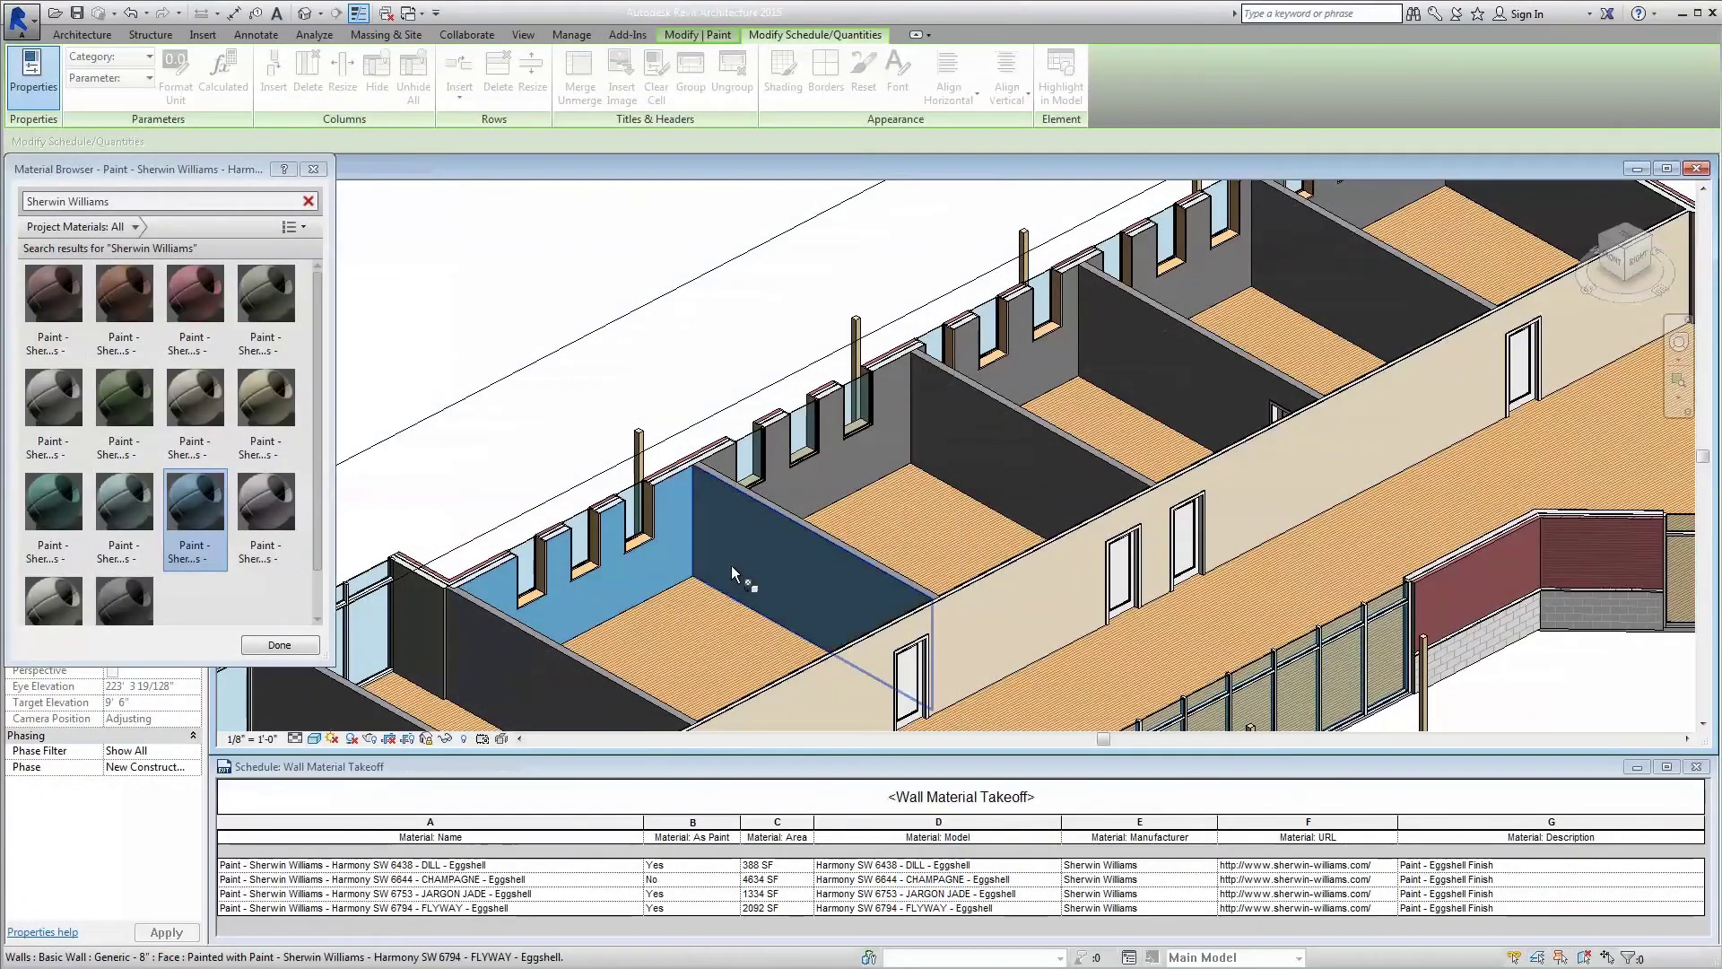
pyautogui.click(269, 399)
pyautogui.click(789, 476)
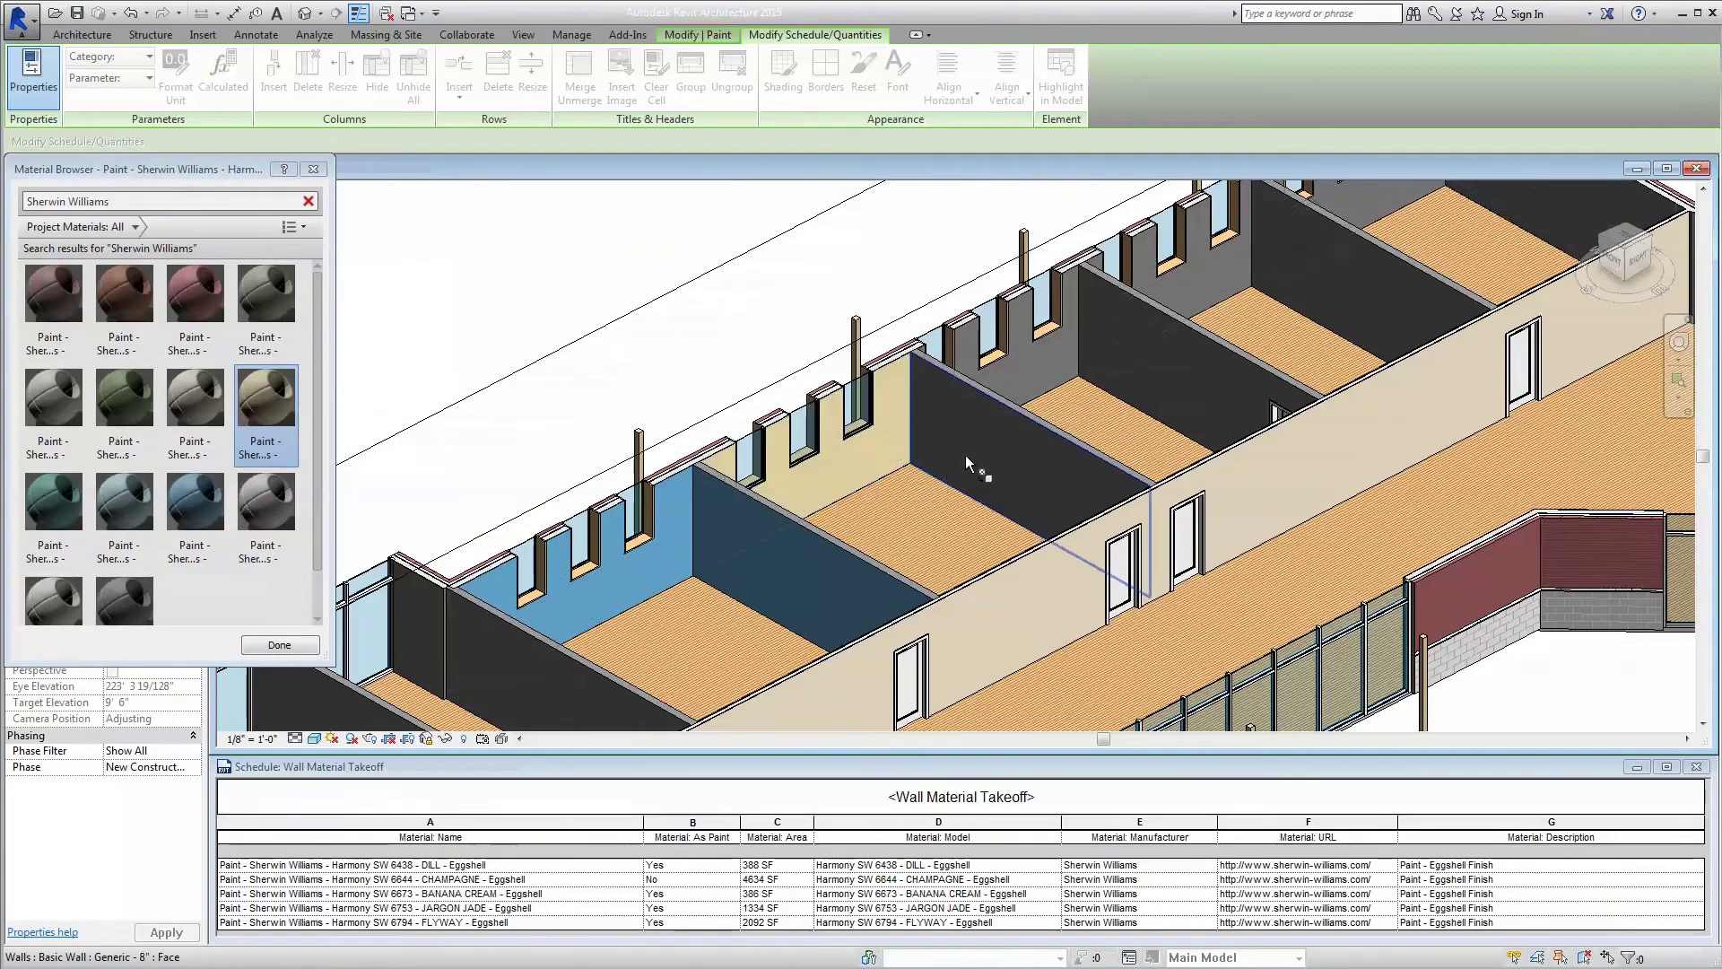
# - Paint the grey wall face and its neighbouring dark wall in the next rooms Dill green
pyautogui.moveTo(976, 465)
pyautogui.mouseDown(button='middle')
pyautogui.moveTo(641, 538)
pyautogui.moveTo(589, 566)
pyautogui.mouseUp(button='middle')
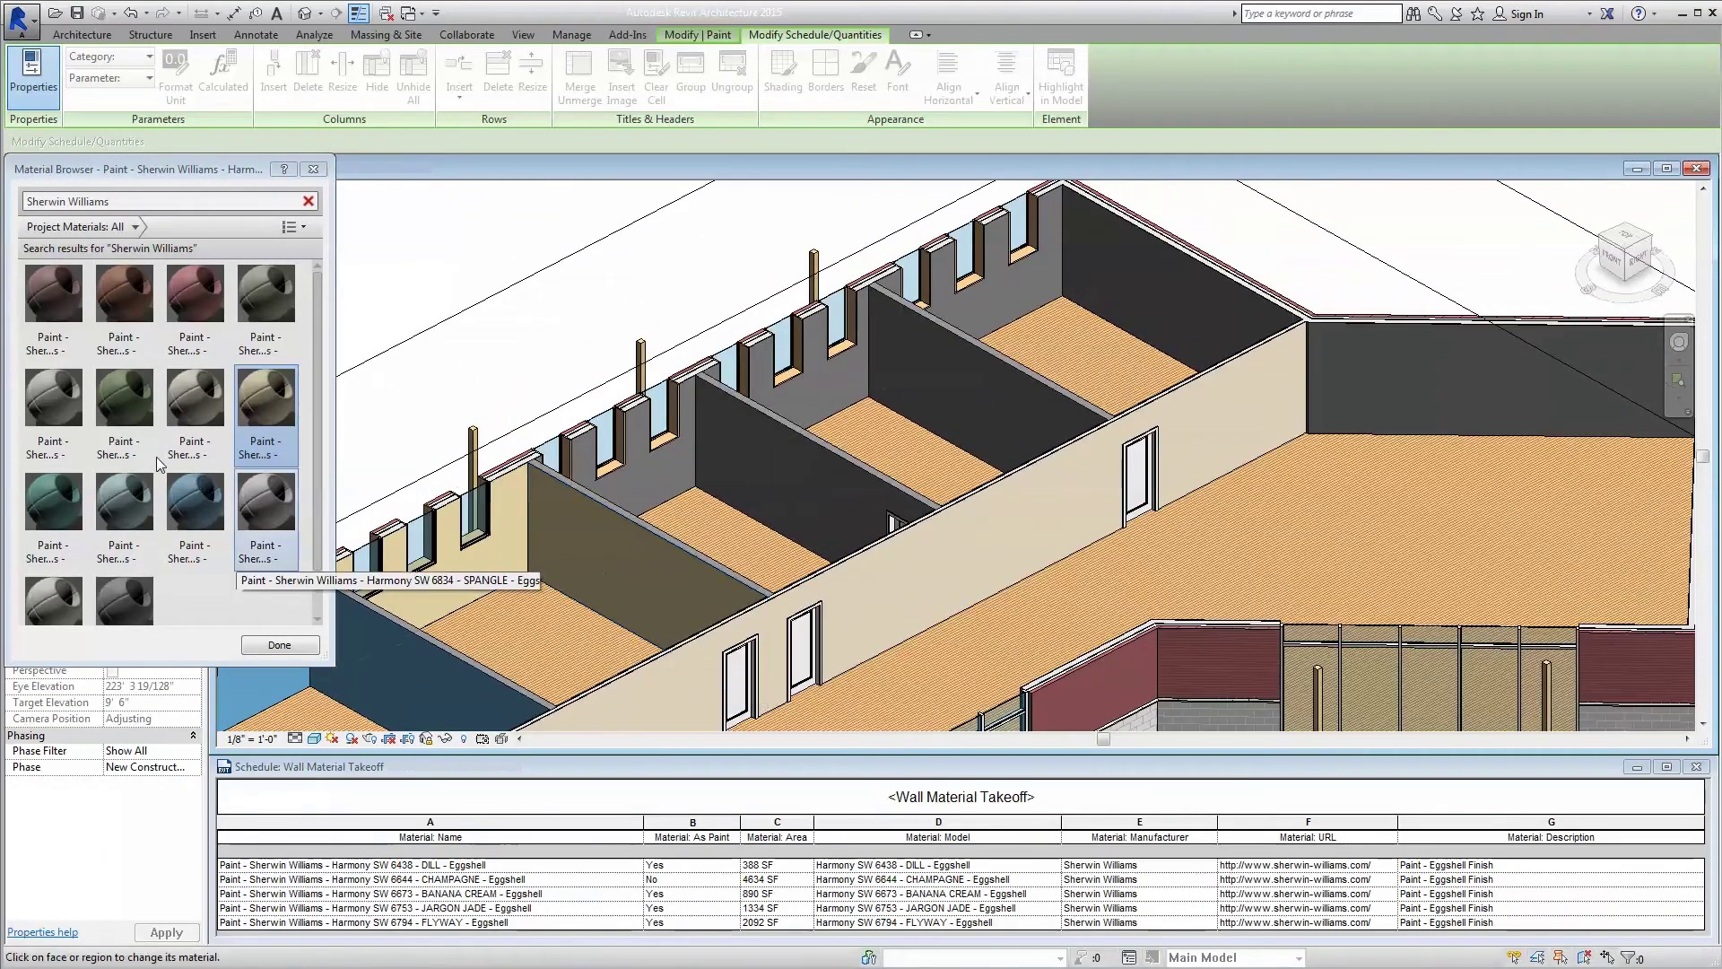
pyautogui.click(144, 431)
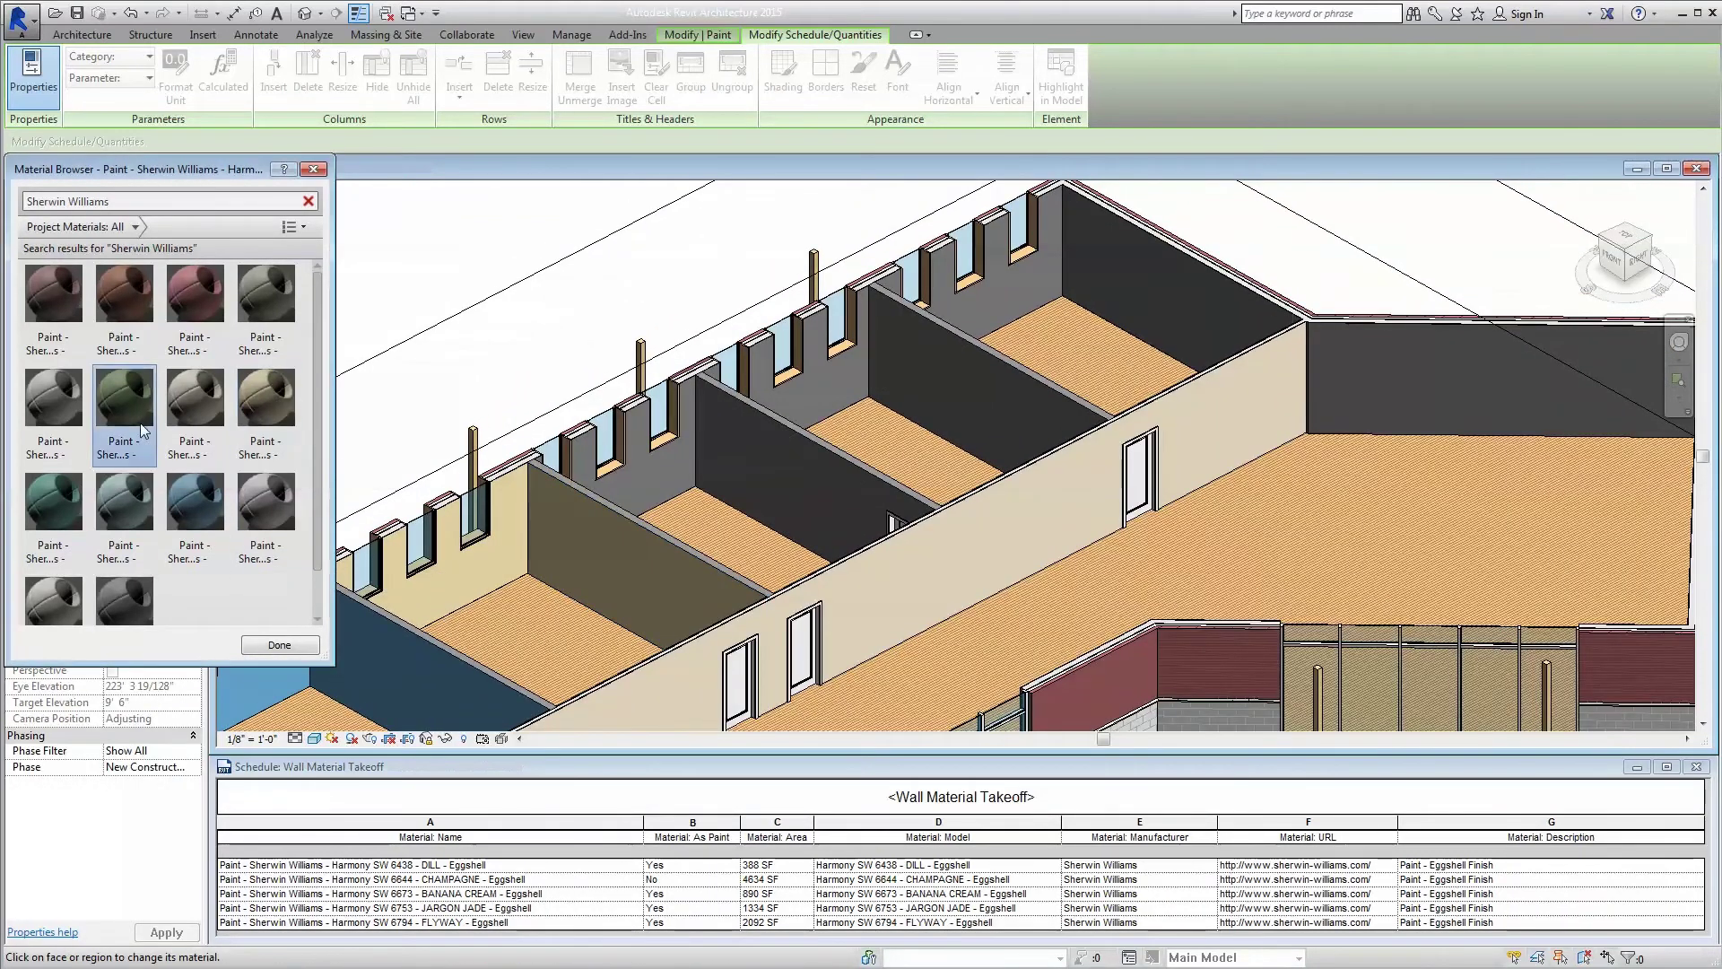
pyautogui.click(652, 471)
pyautogui.click(728, 466)
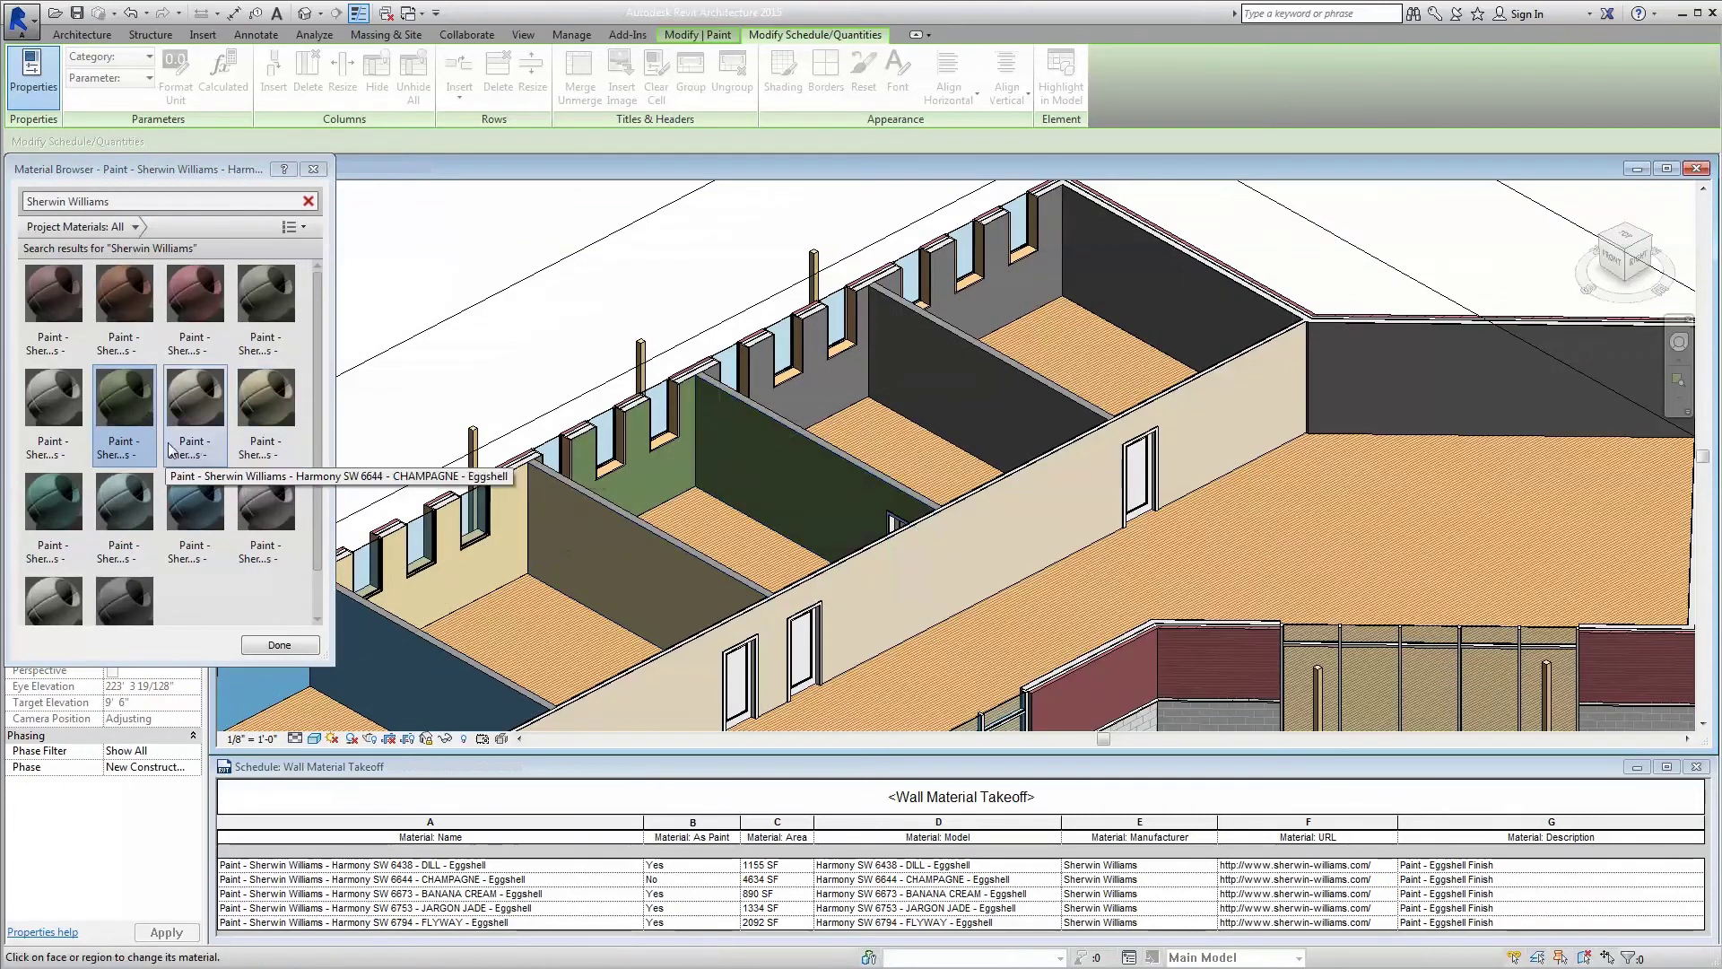
pyautogui.click(75, 323)
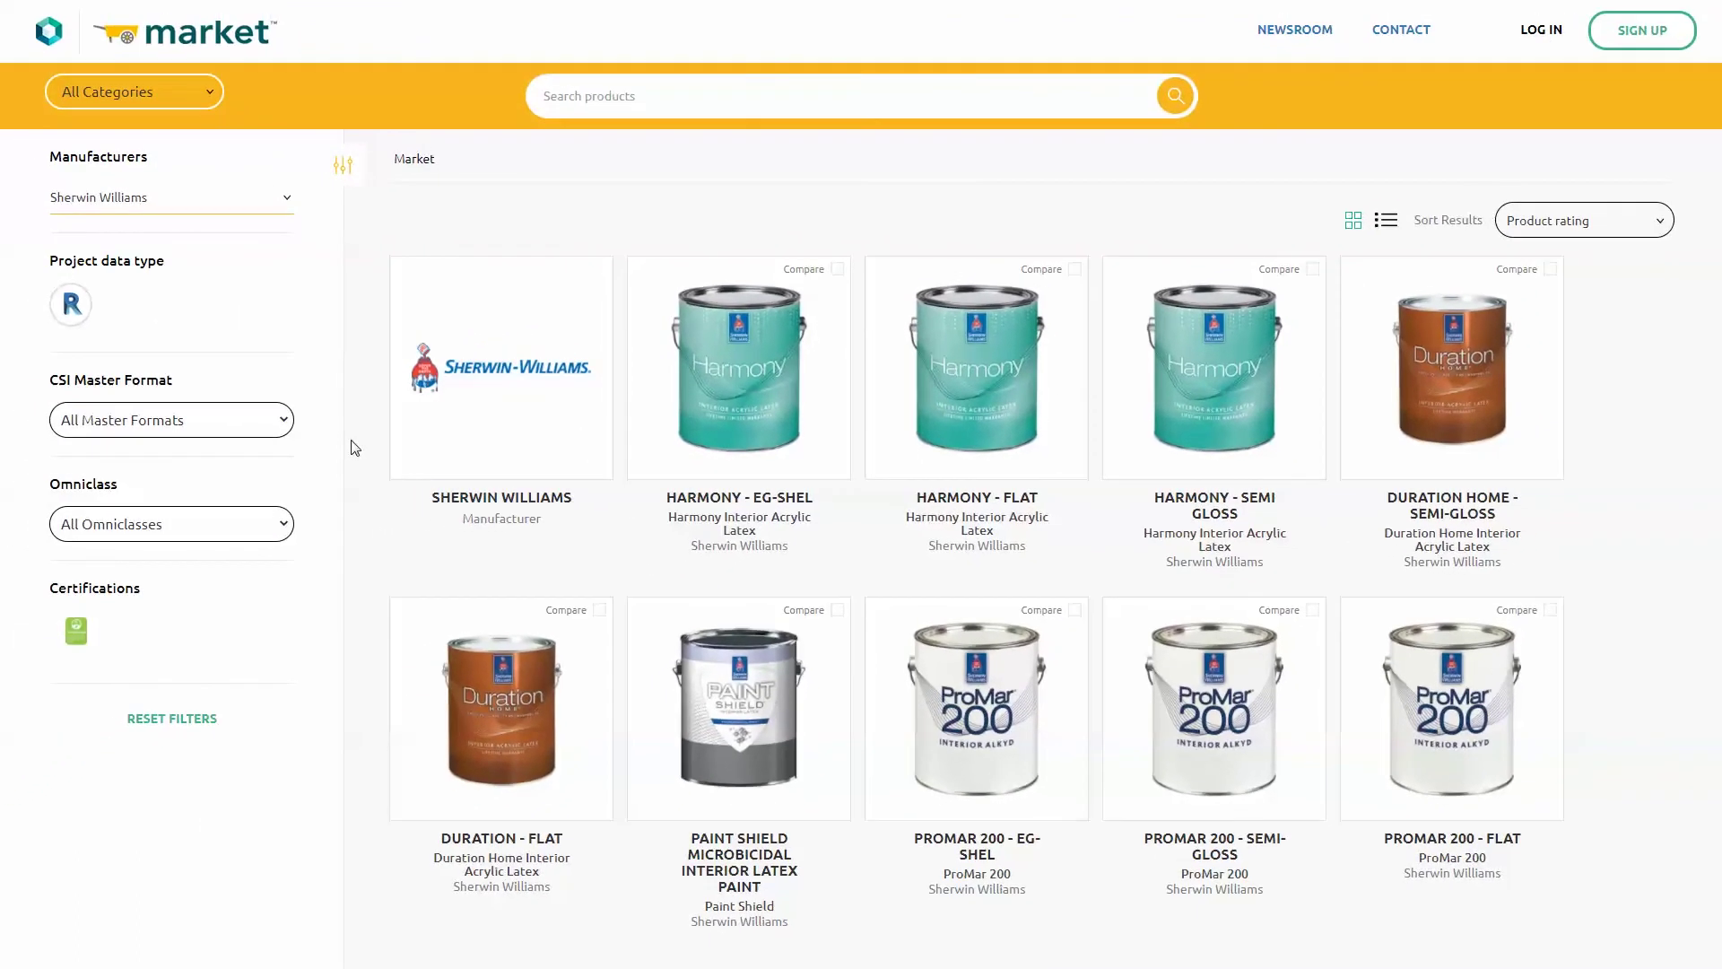
# - Open the SHERWIN WILLIAMS manufacturer page from its tile on BIMsmith Market
pyautogui.click(468, 373)
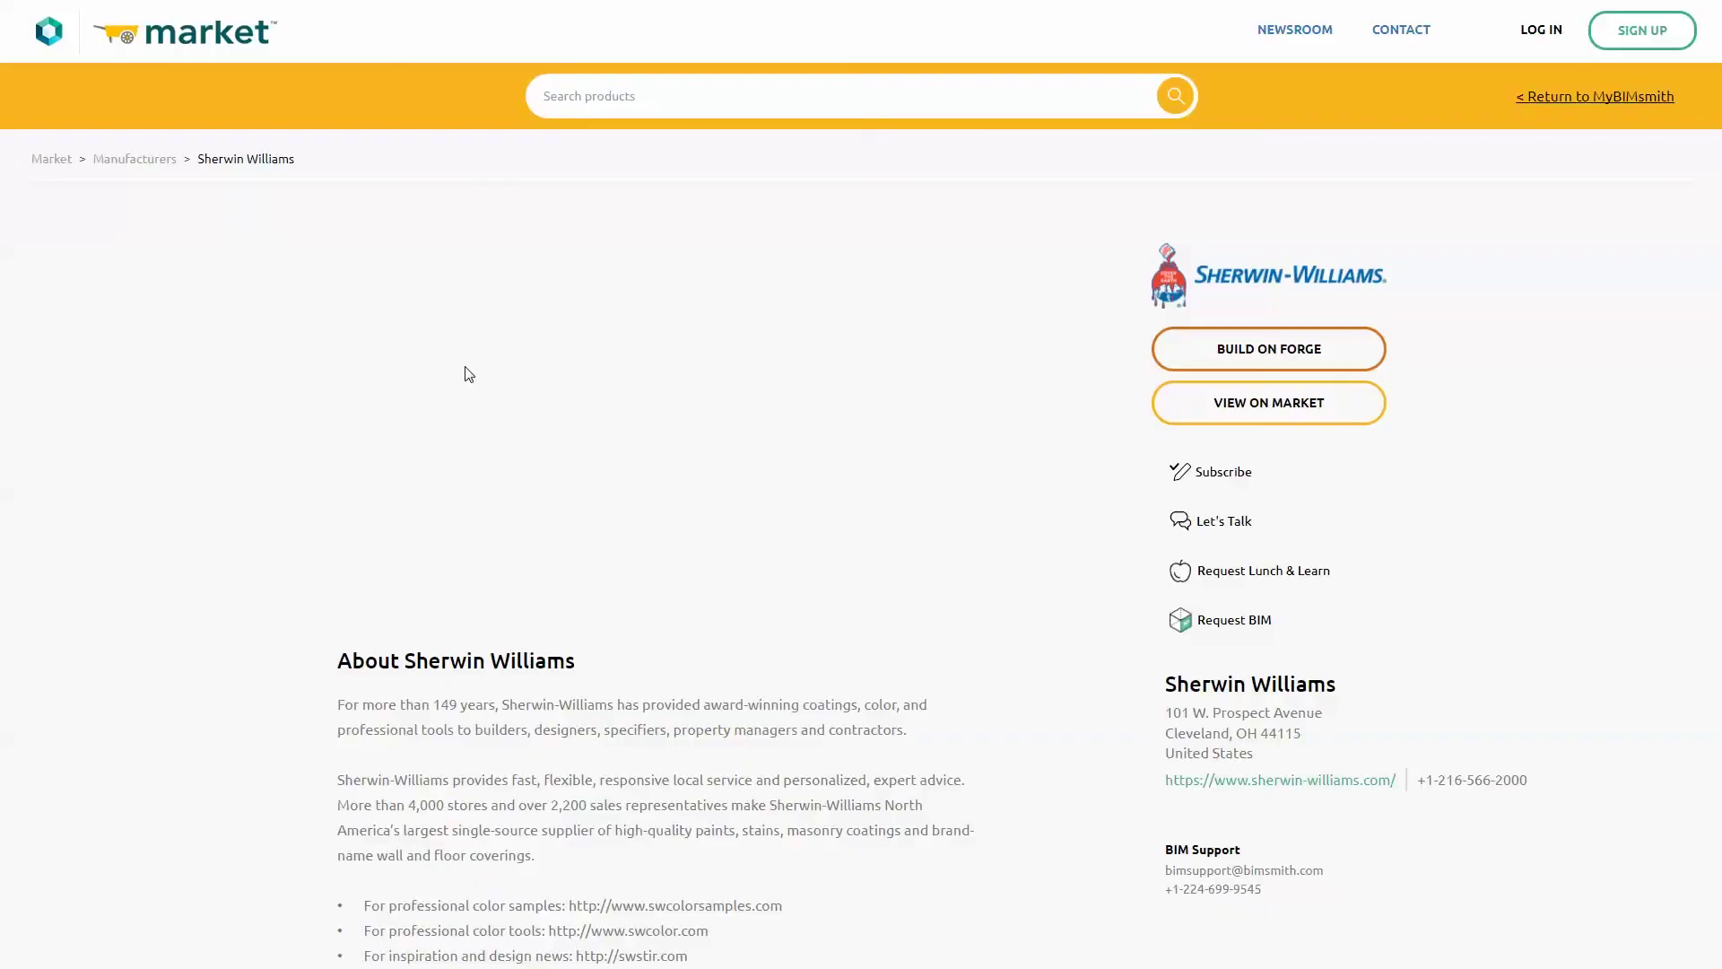